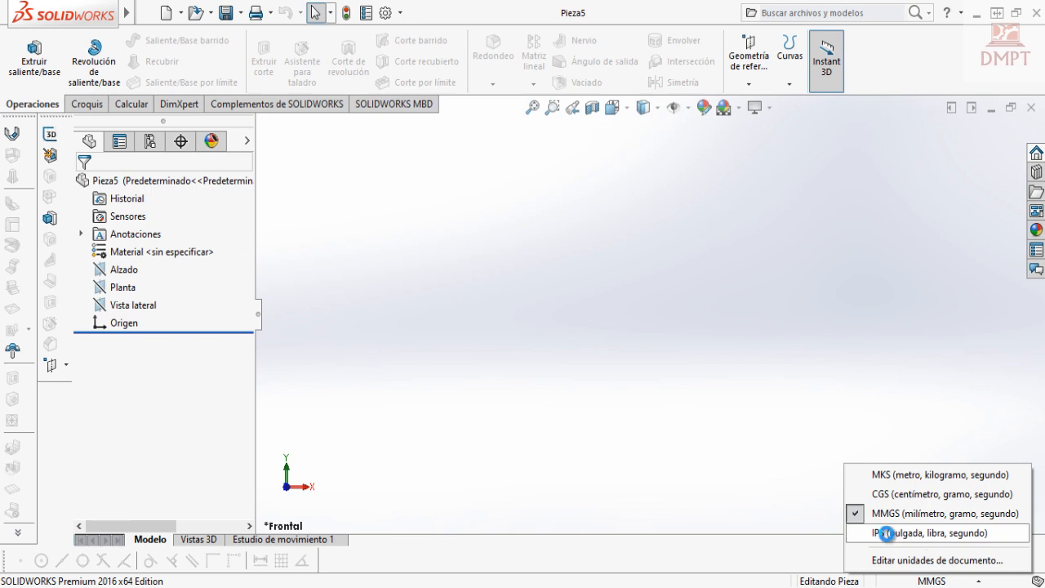
Set the document units to IPS (inch, pound, second)
click(886, 533)
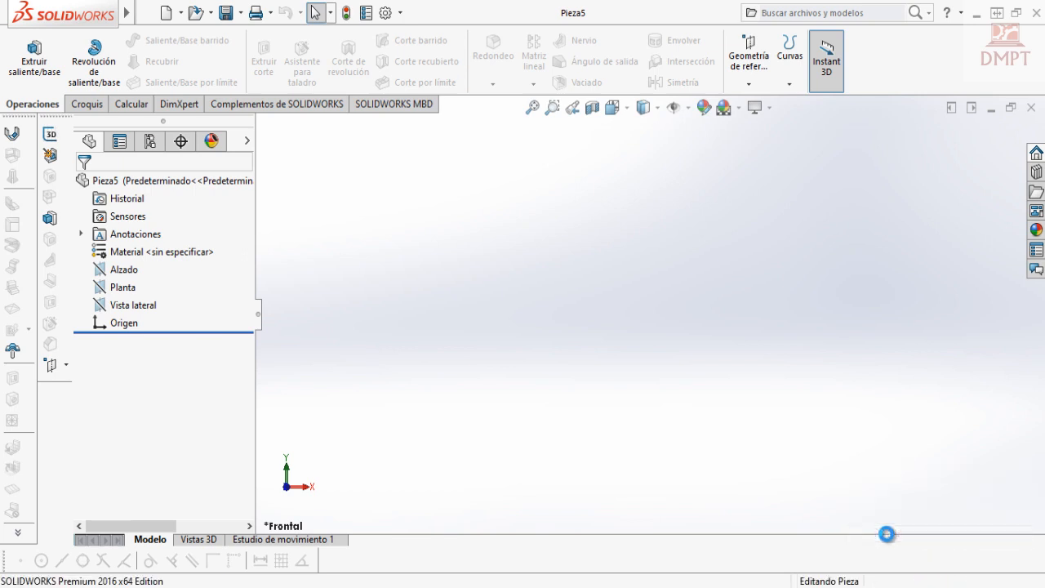
click(613, 107)
click(686, 166)
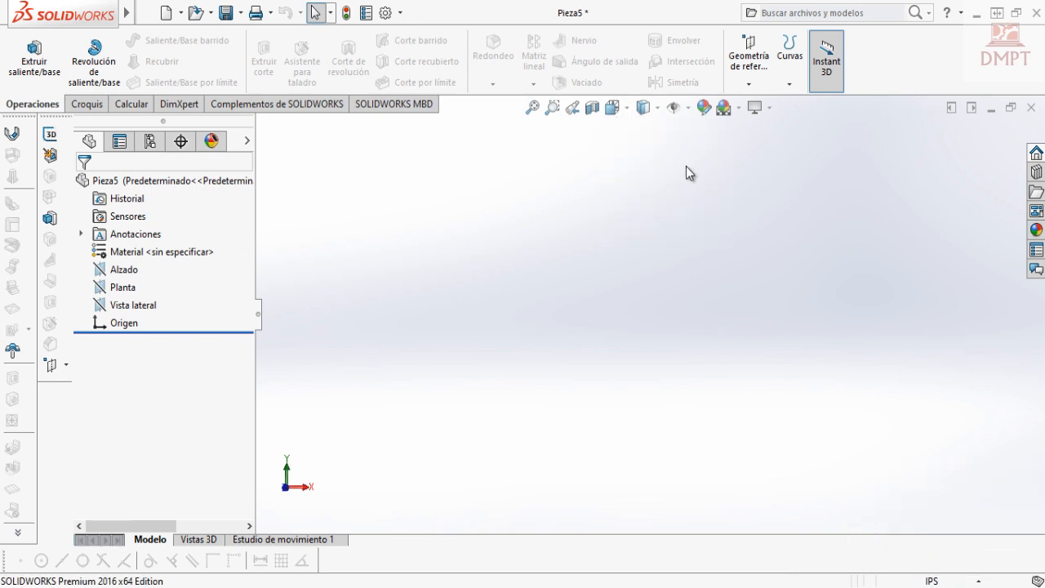
Start a sketch on the Alzado plane and draw a corner rectangle about 3.34 by 1.5 in, with its base passing through the origin
click(89, 107)
click(21, 63)
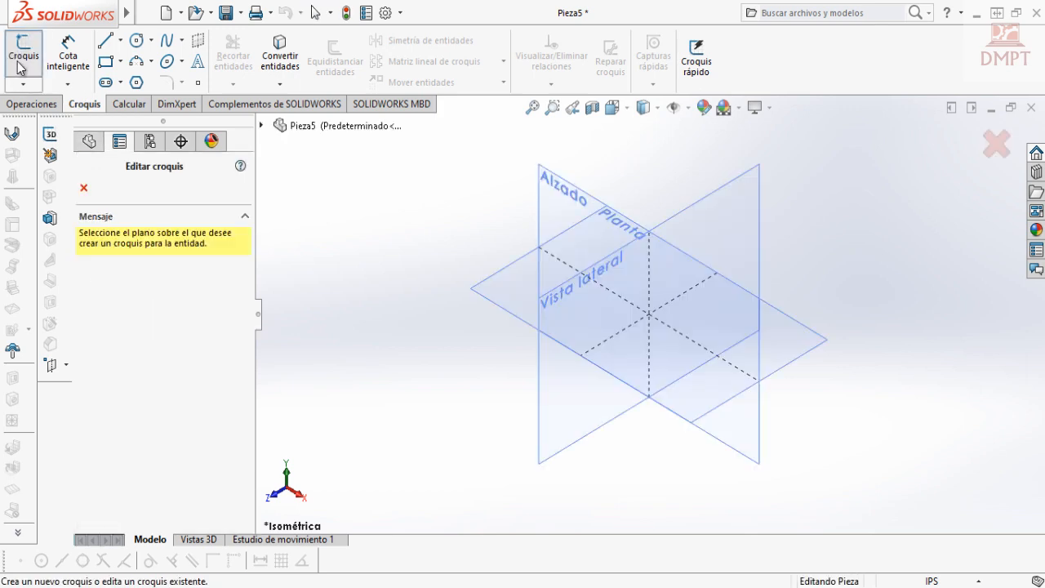
click(561, 216)
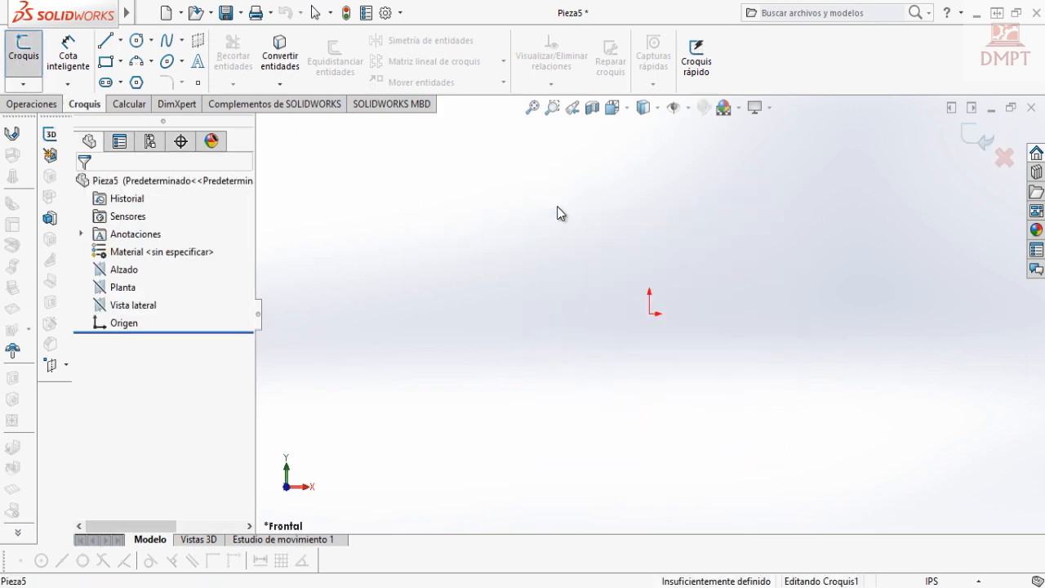
click(105, 63)
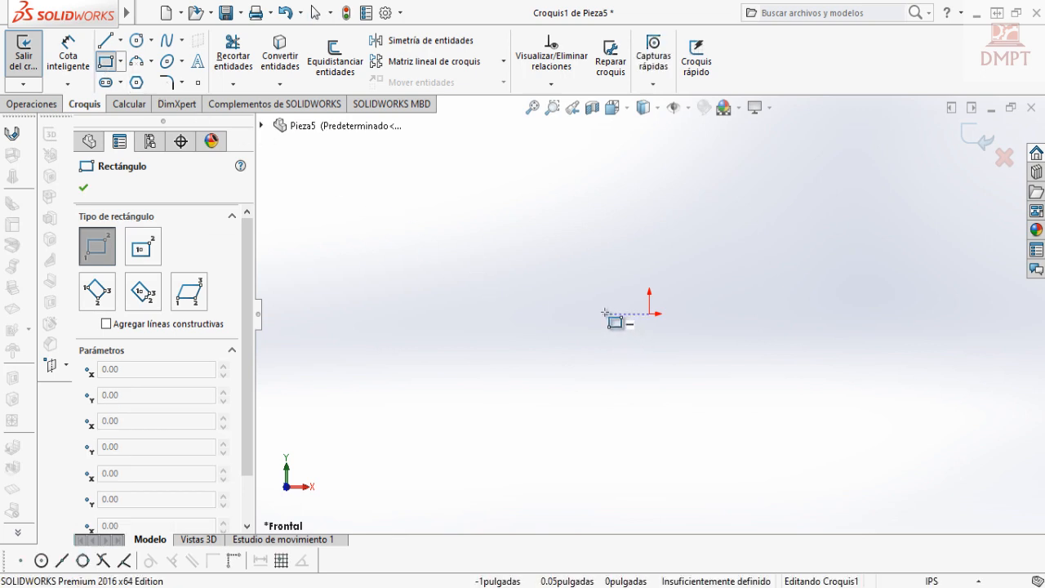
drag(605, 313, 753, 243)
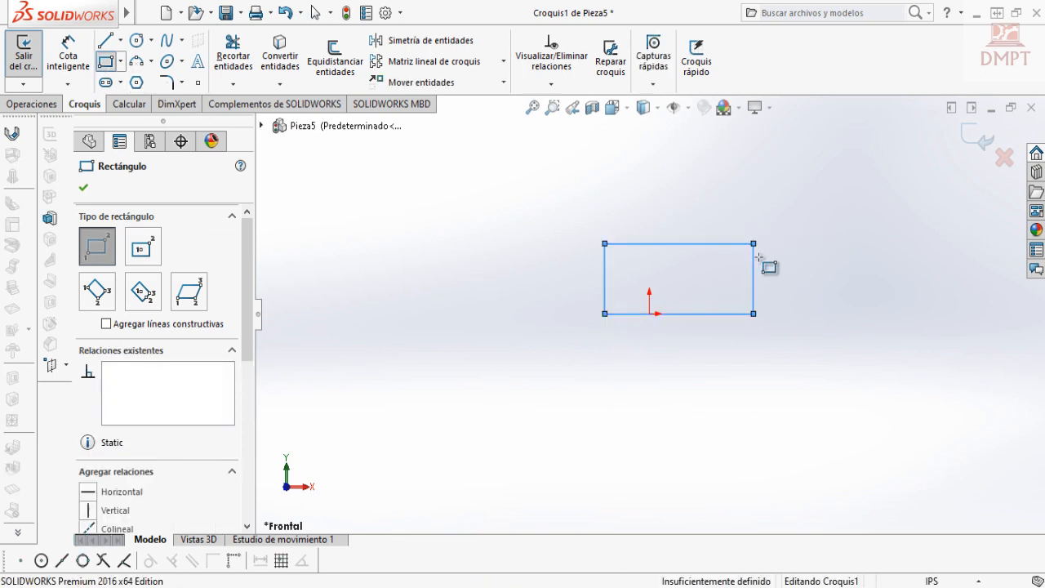
key(Escape)
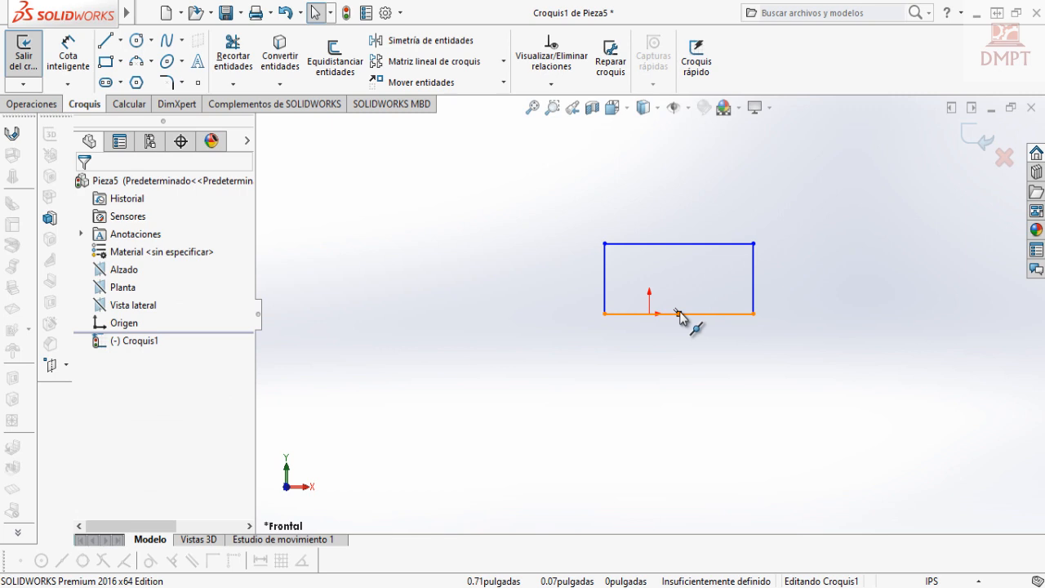
Make the midpoint of the rectangle's bottom edge coincident with the origin
click(680, 316)
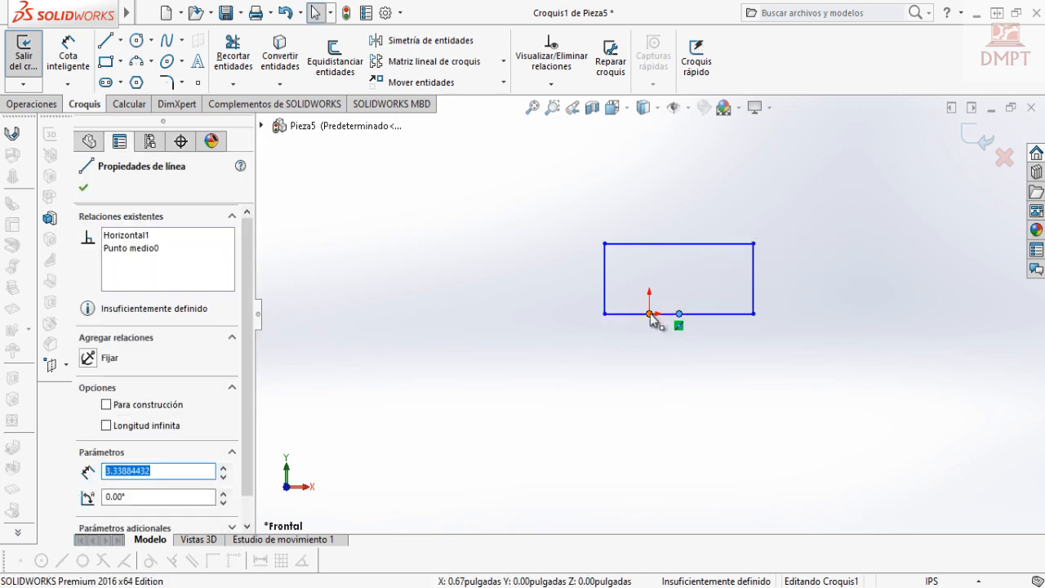
ctrl+click(650, 314)
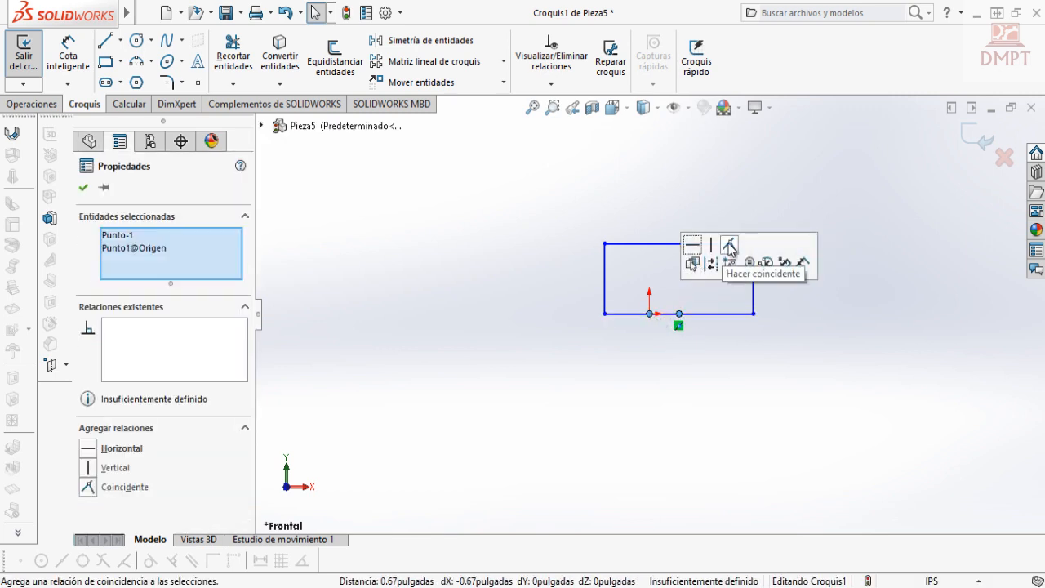
click(730, 247)
click(743, 309)
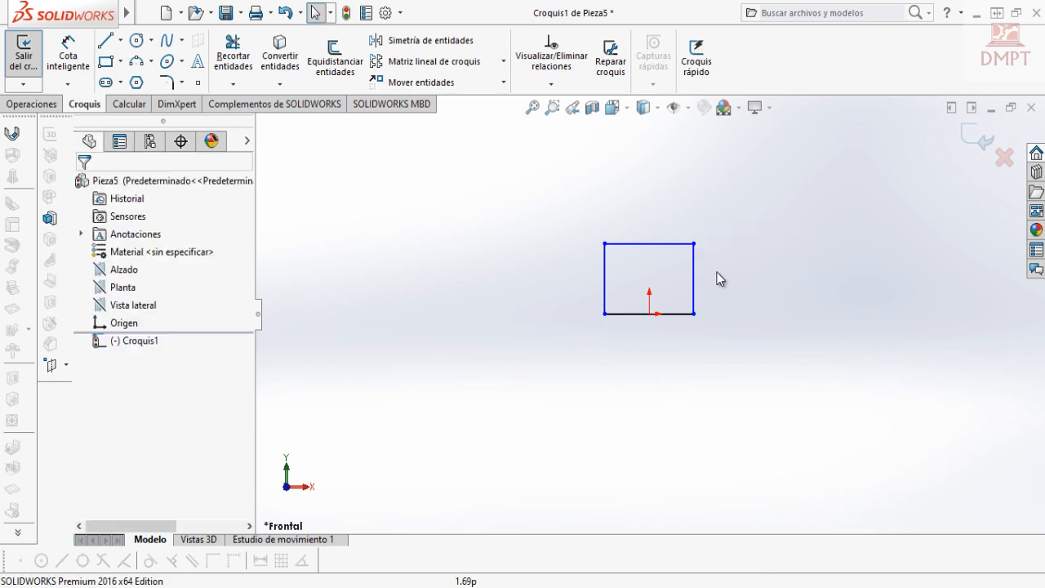
Dimension the rectangle's width between its two vertical sides and set it to 3.25 in
click(84, 72)
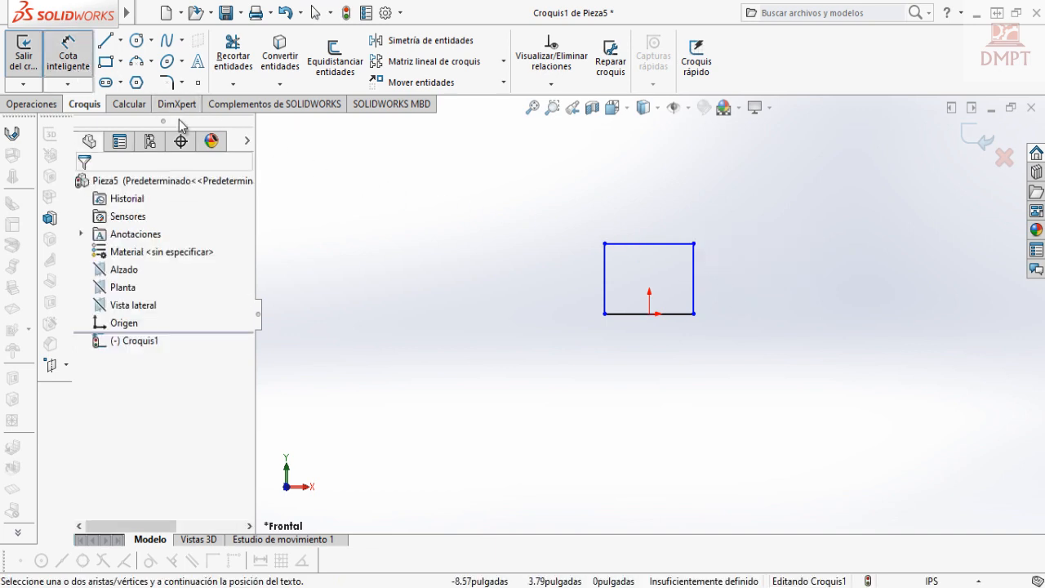
click(604, 279)
click(693, 291)
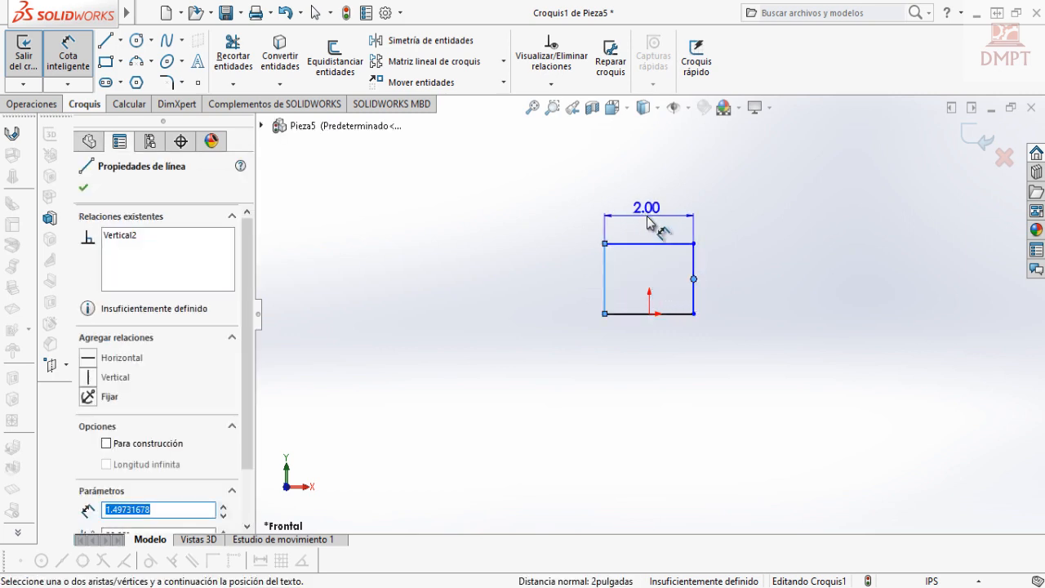
click(648, 222)
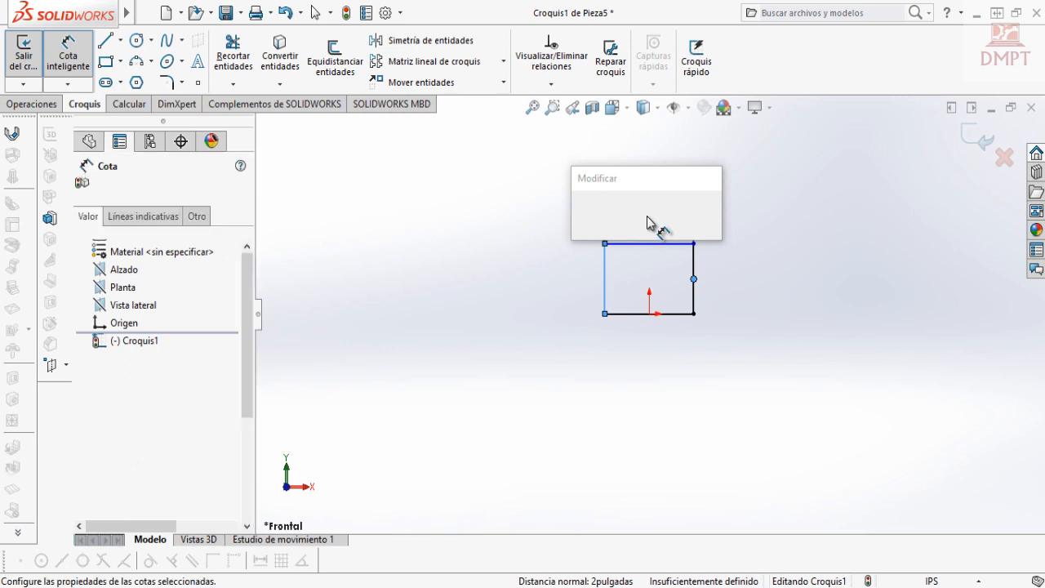
text(3.25)
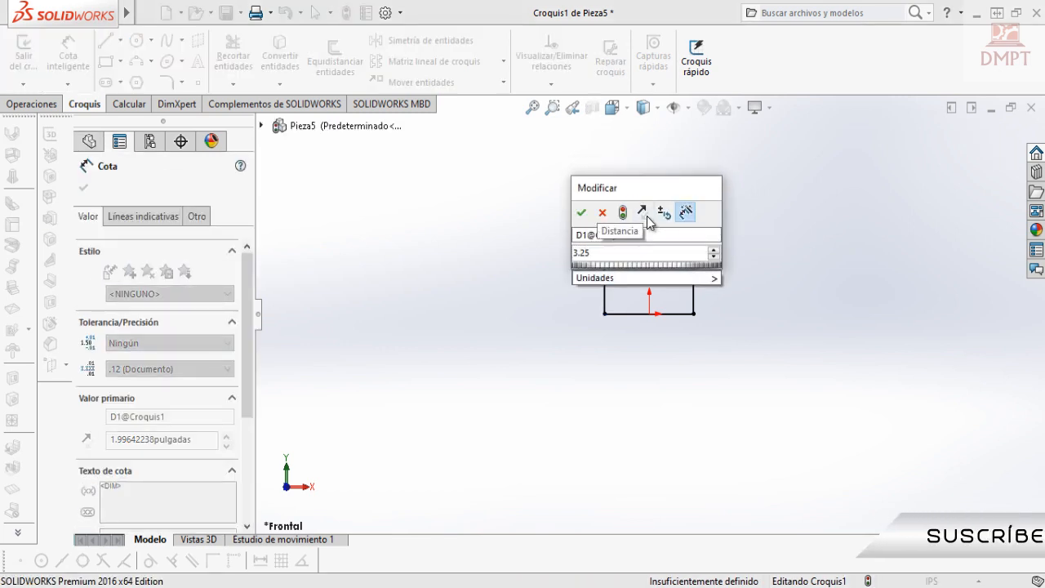
key(Return)
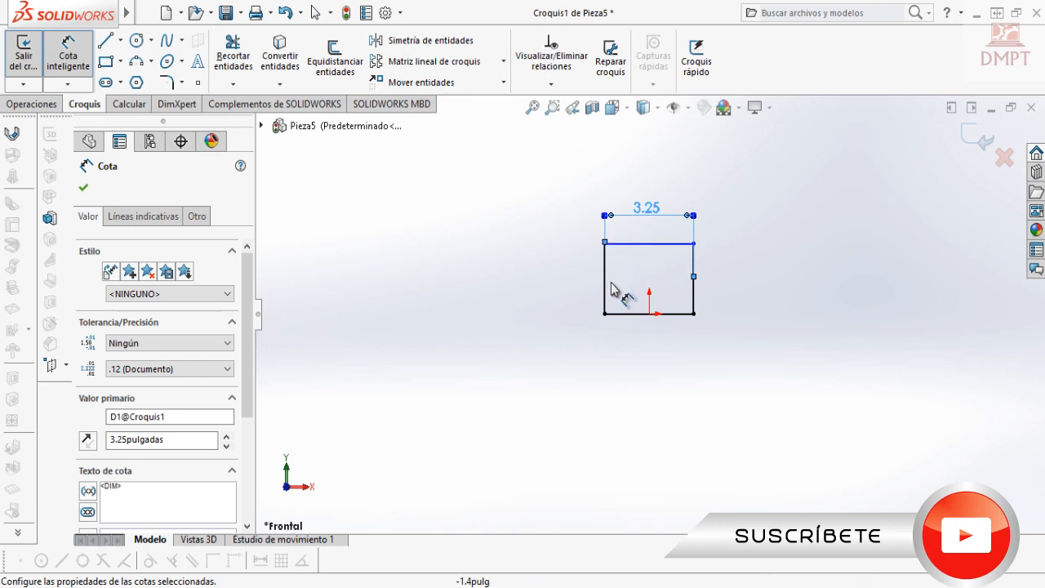
Dimension the rectangle's height between its bottom and top edges and set it to 1.56 in
click(618, 313)
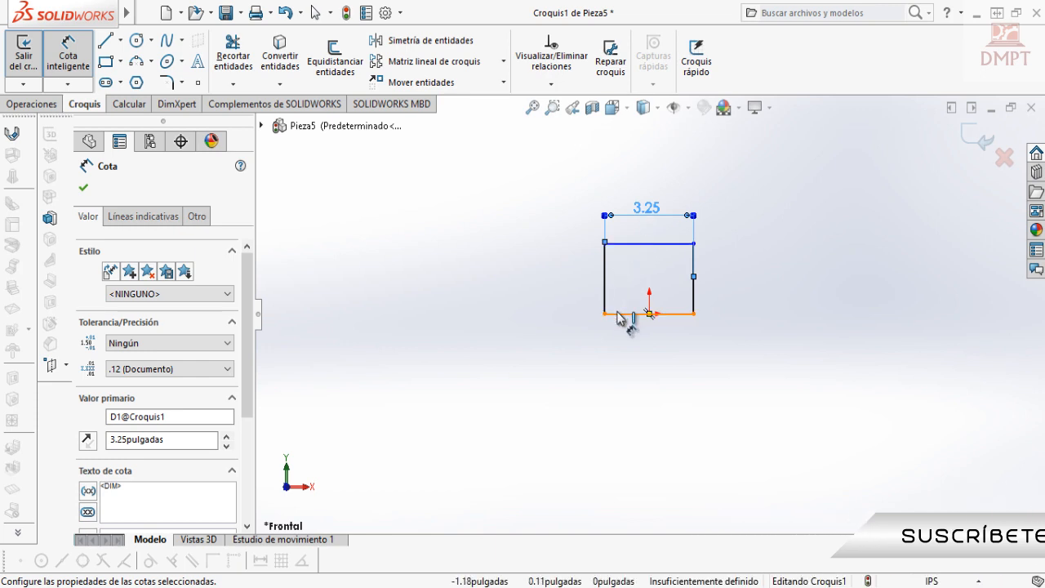
click(628, 243)
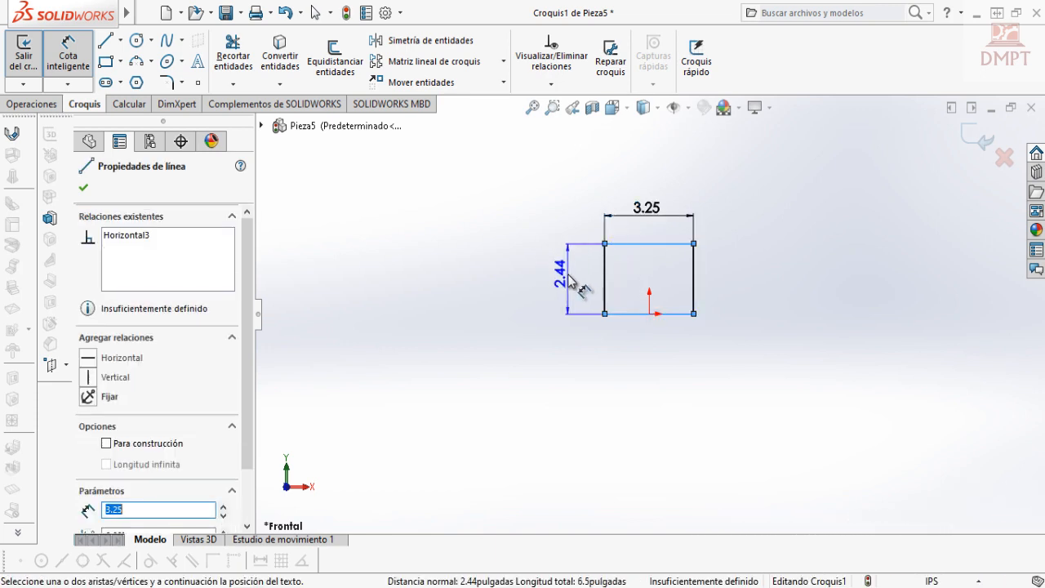
click(571, 281)
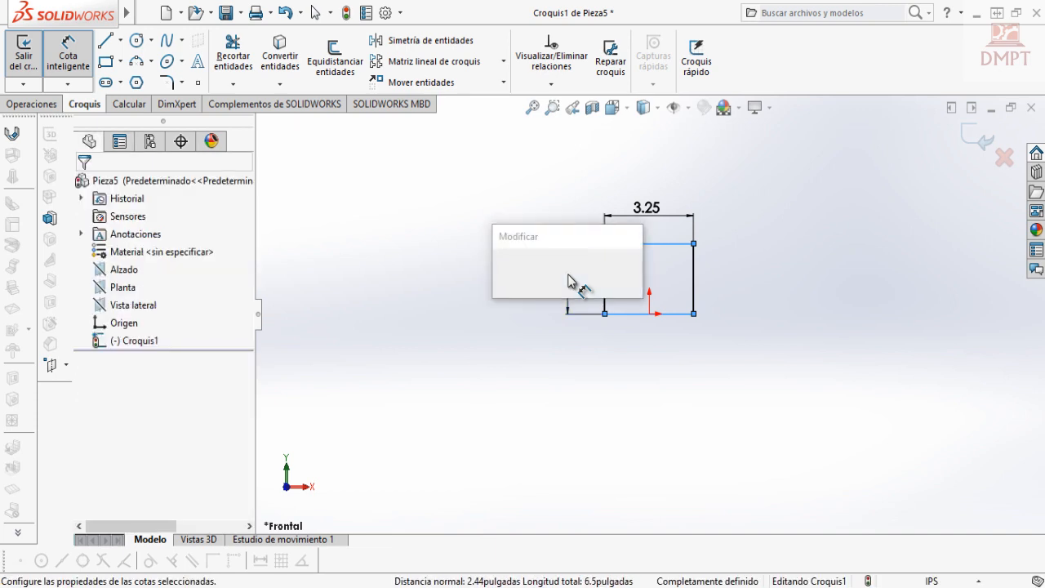
text(1)
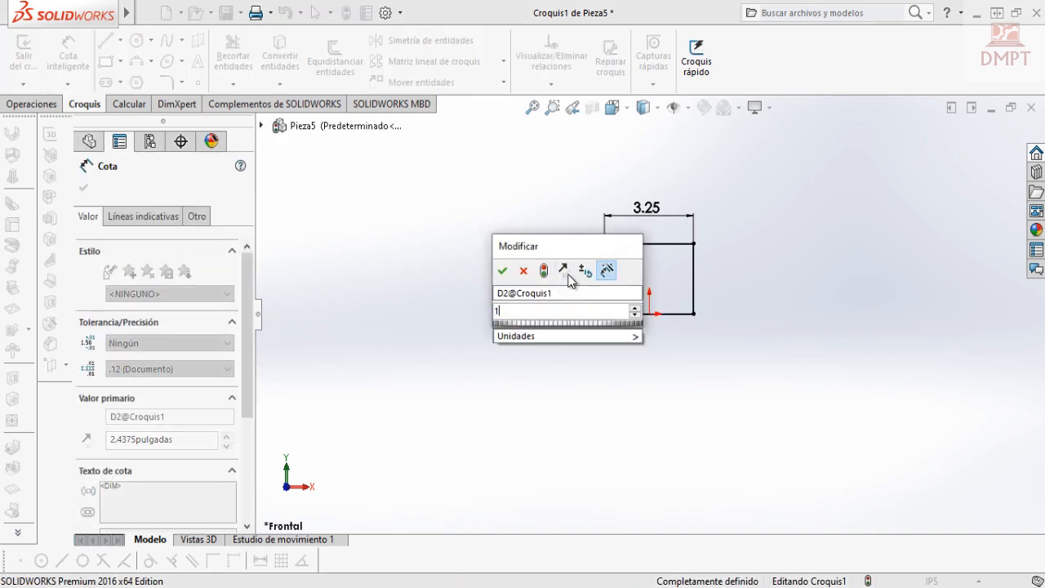
text(.56)
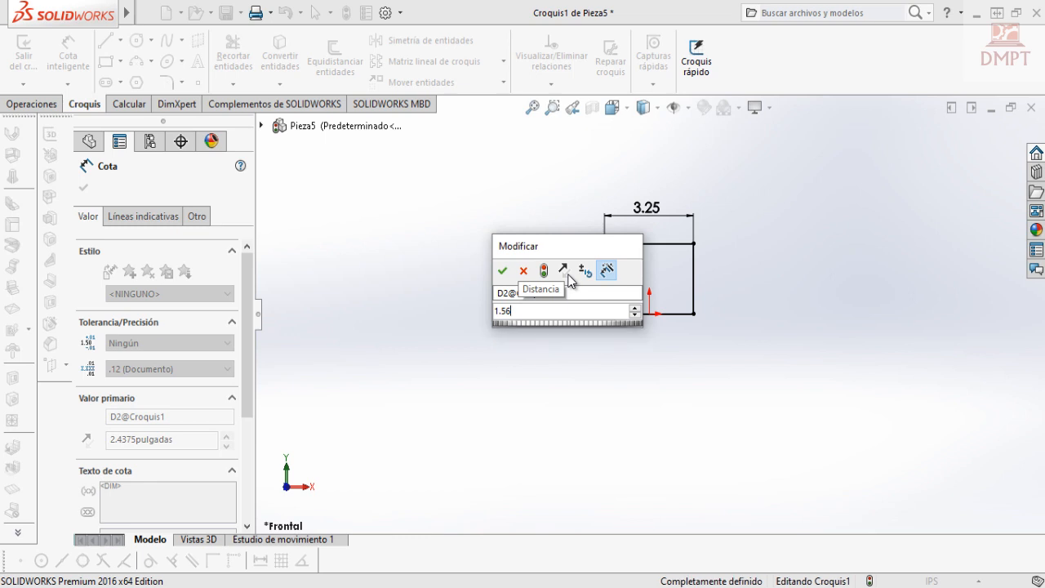
key(Return)
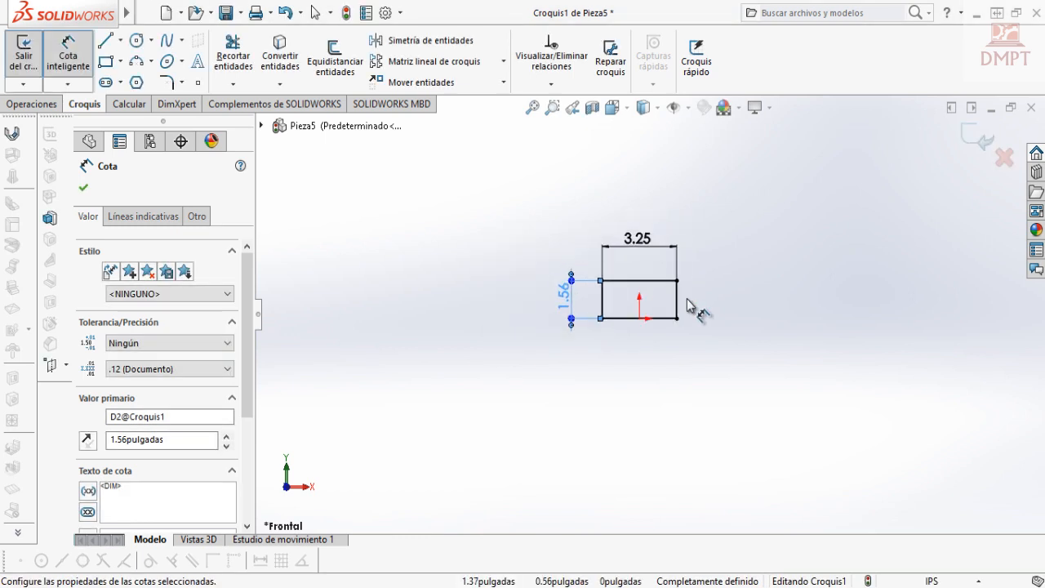
scroll(699, 306, down, 4)
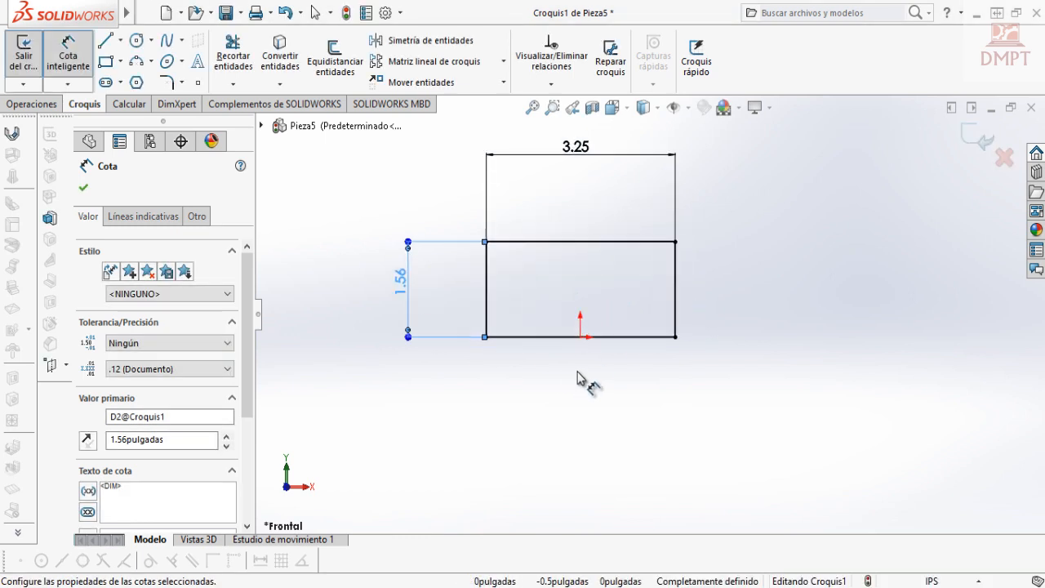
key(Escape)
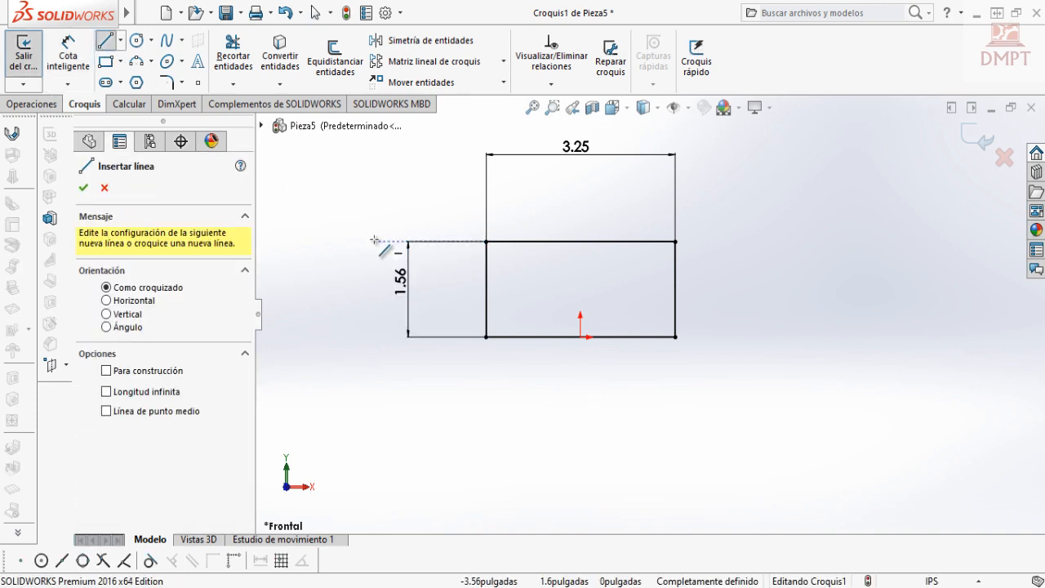
Sketch a notch in the rectangle's lower-left corner with a horizontal line and a vertical line about 0.37 in long down to the base
click(486, 313)
click(531, 313)
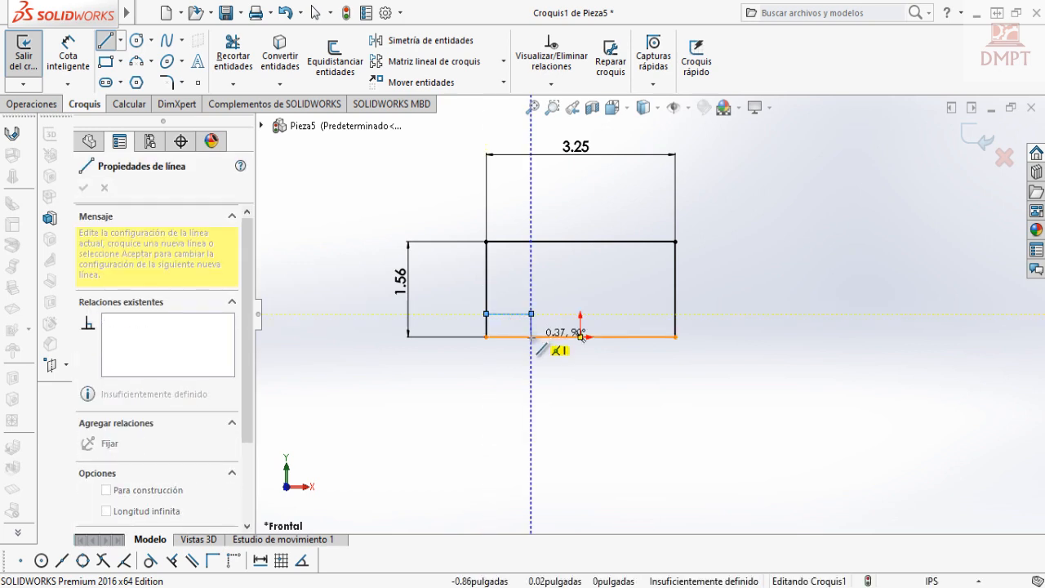
click(531, 336)
key(Escape)
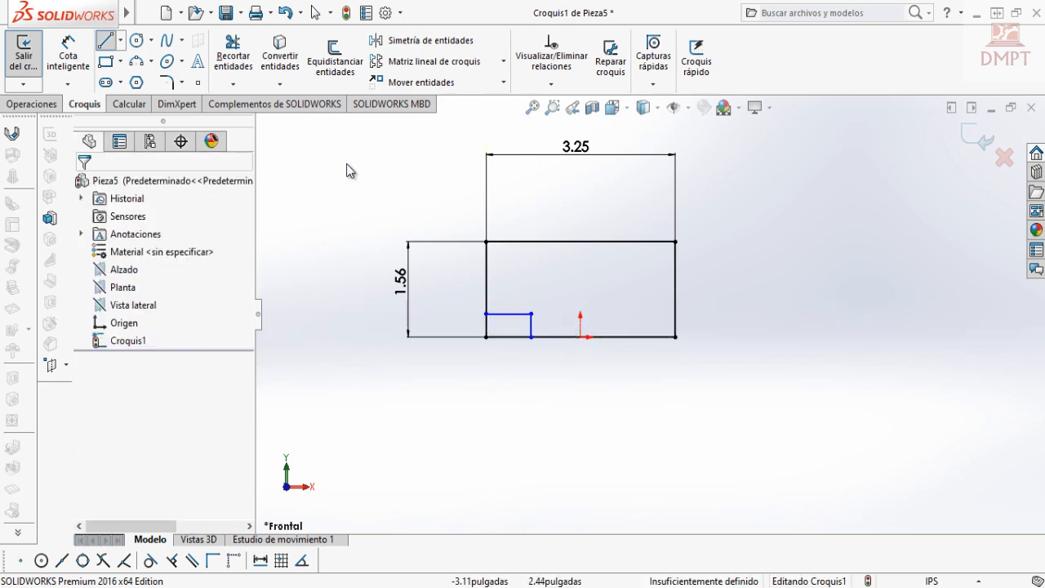
Sketch a matching notch in the rectangle's lower-right corner, level with the left one, with its vertical line about 0.37 in long
click(105, 42)
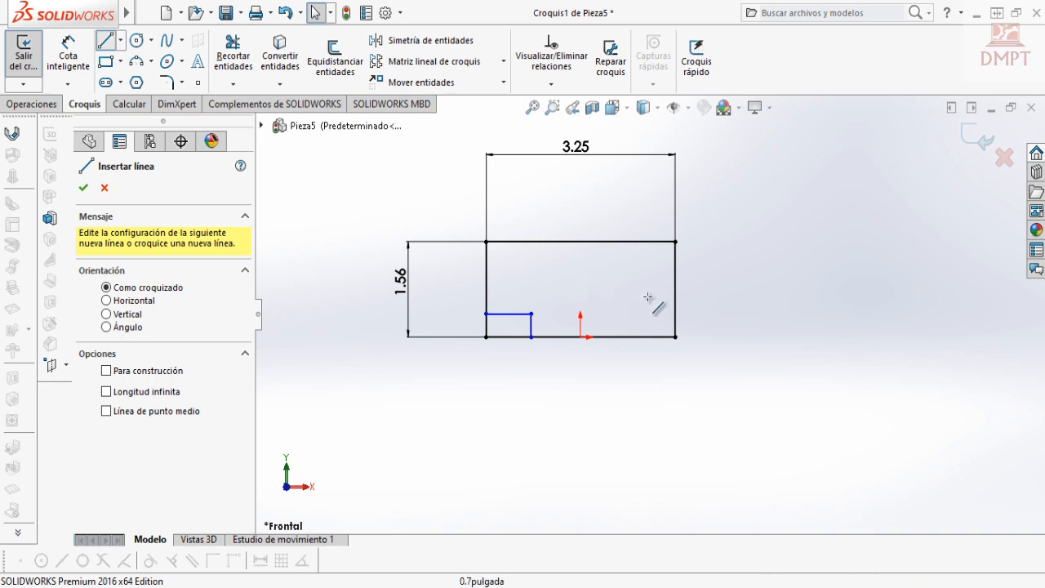
click(674, 314)
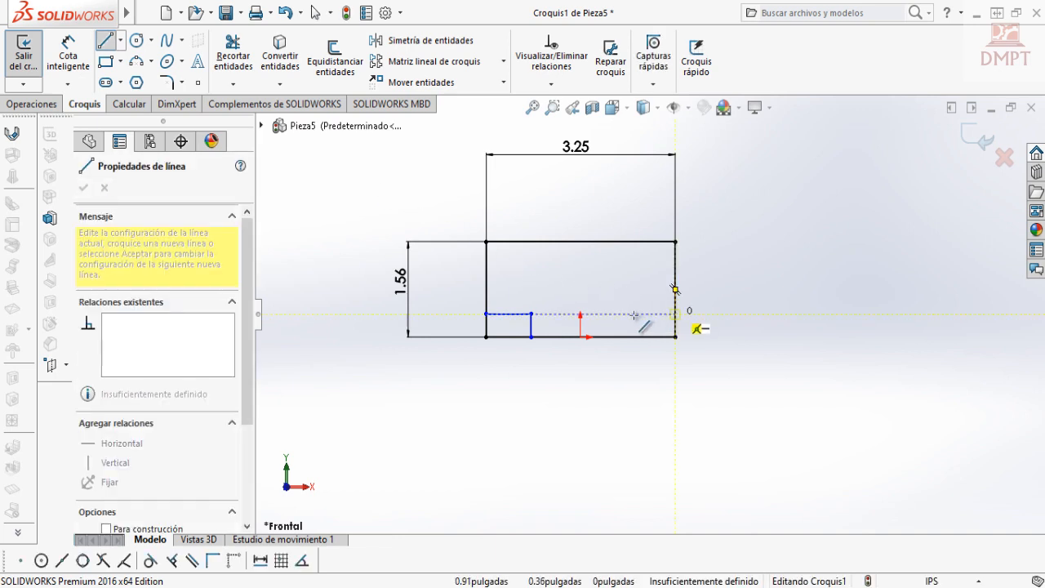
click(635, 314)
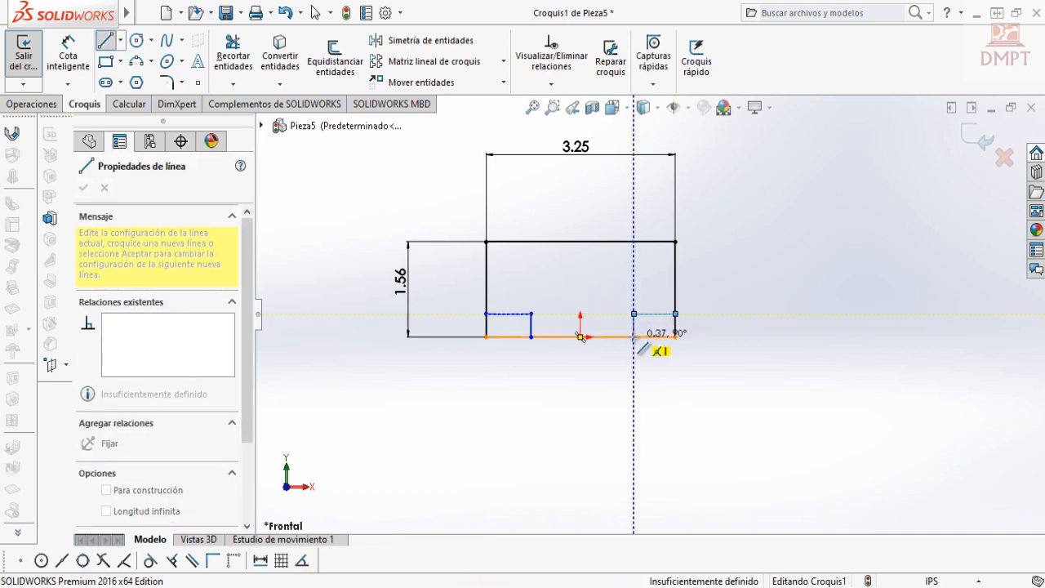
click(633, 337)
key(Escape)
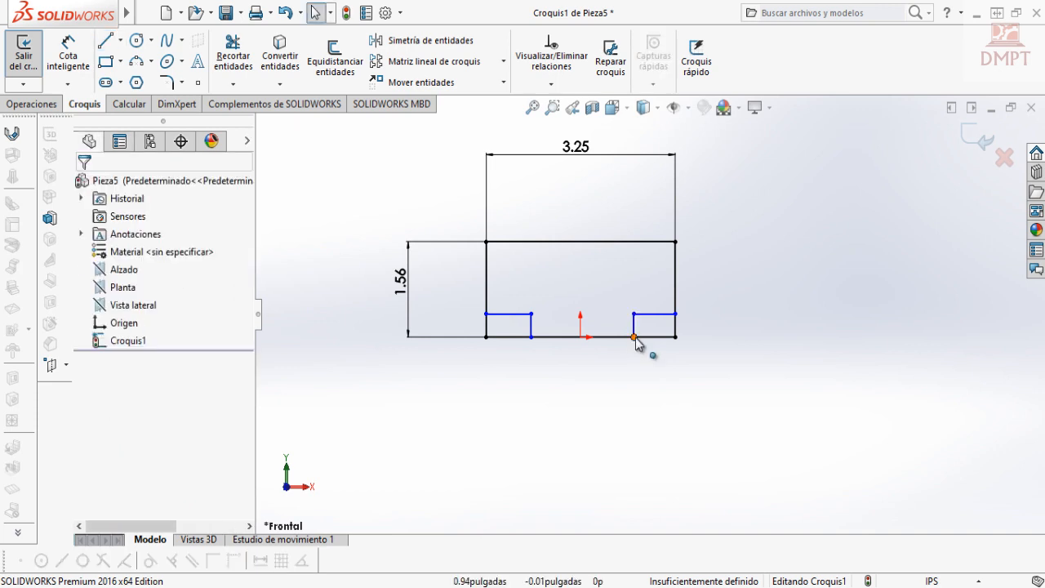
Add an equal relation between the short vertical lines of the two notches
click(635, 330)
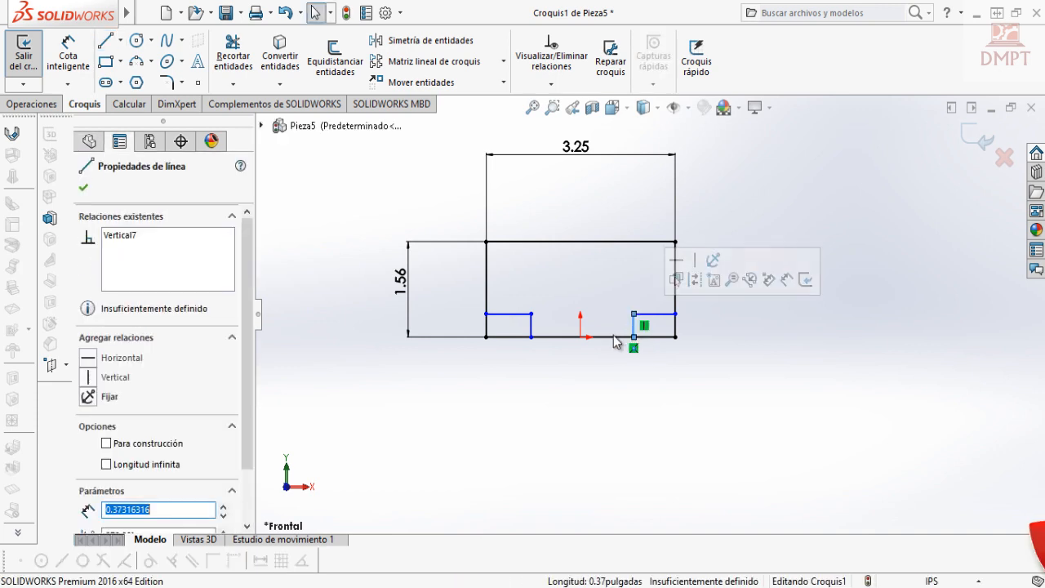
ctrl+click(535, 332)
click(665, 262)
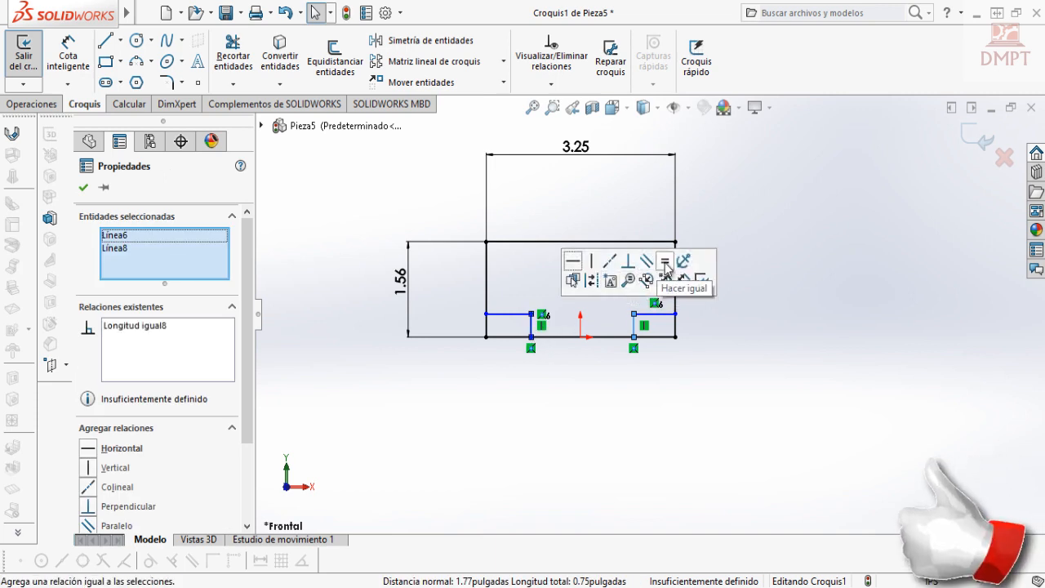
click(722, 341)
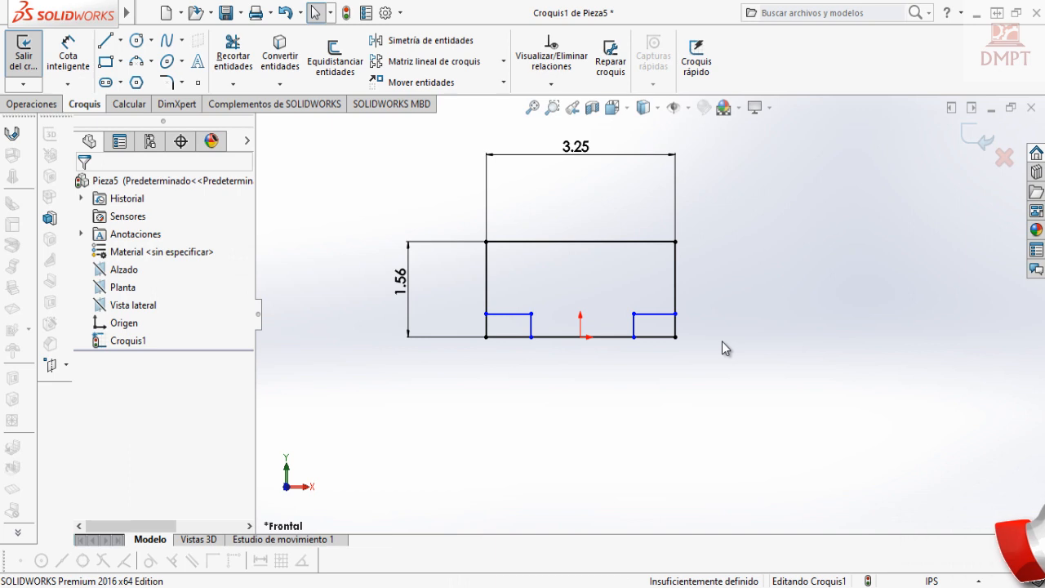
Trim away the rectangle's outer corner segments beneath both notches, leaving a profile with a central tab at the base
click(233, 55)
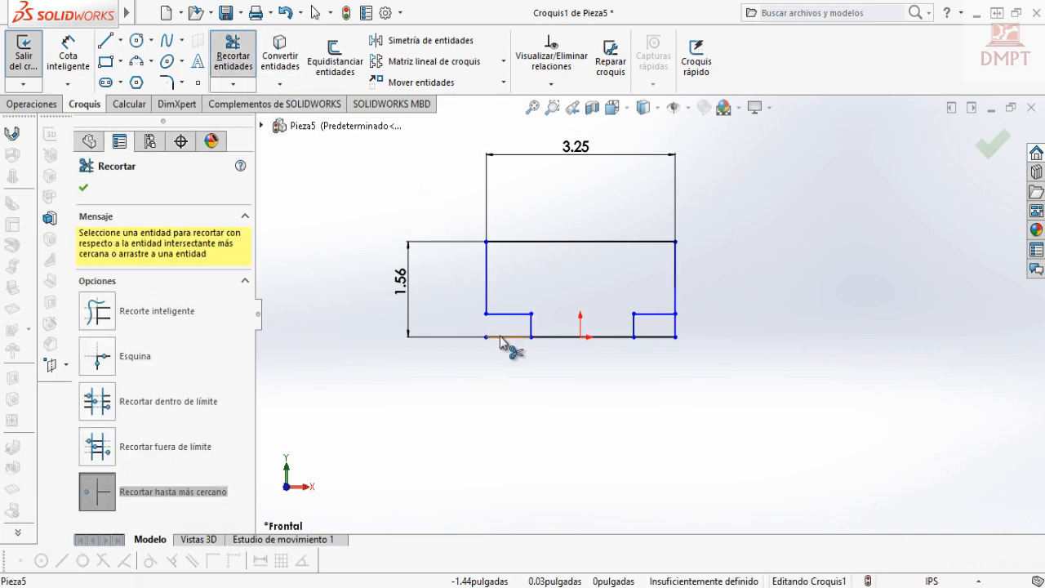
click(500, 336)
click(561, 316)
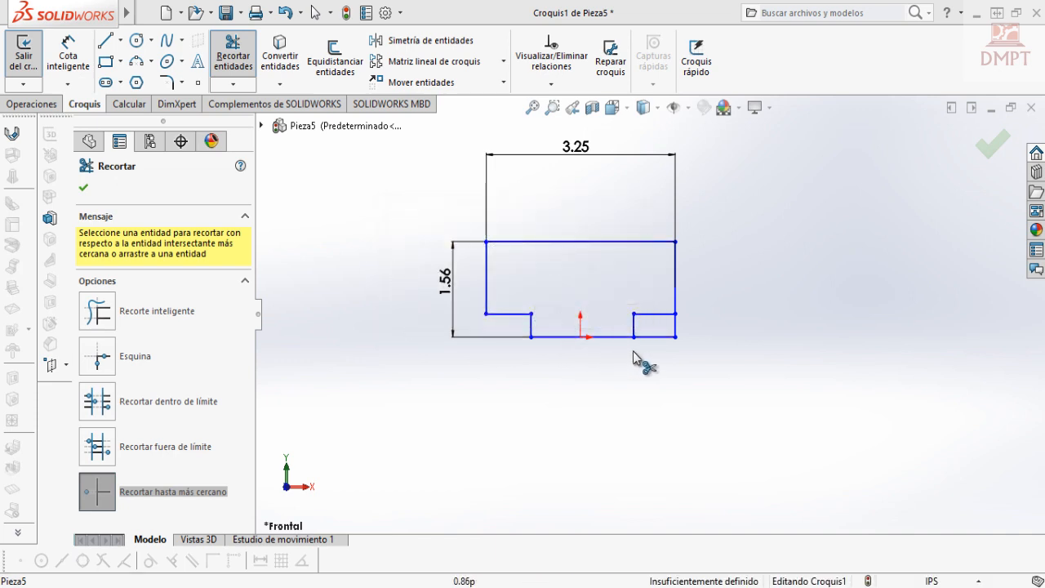
click(665, 336)
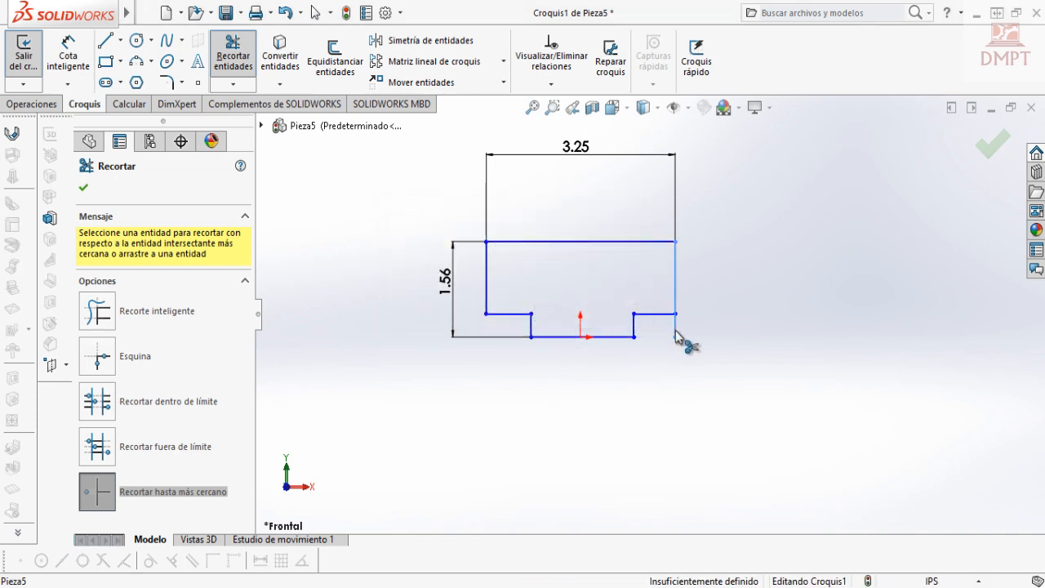
click(679, 333)
click(561, 315)
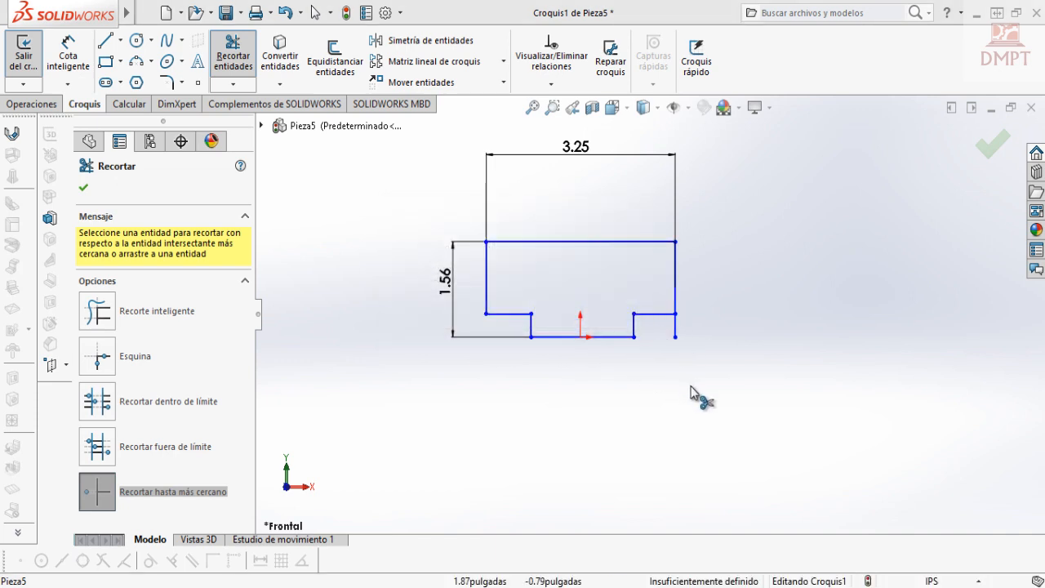
key(Escape)
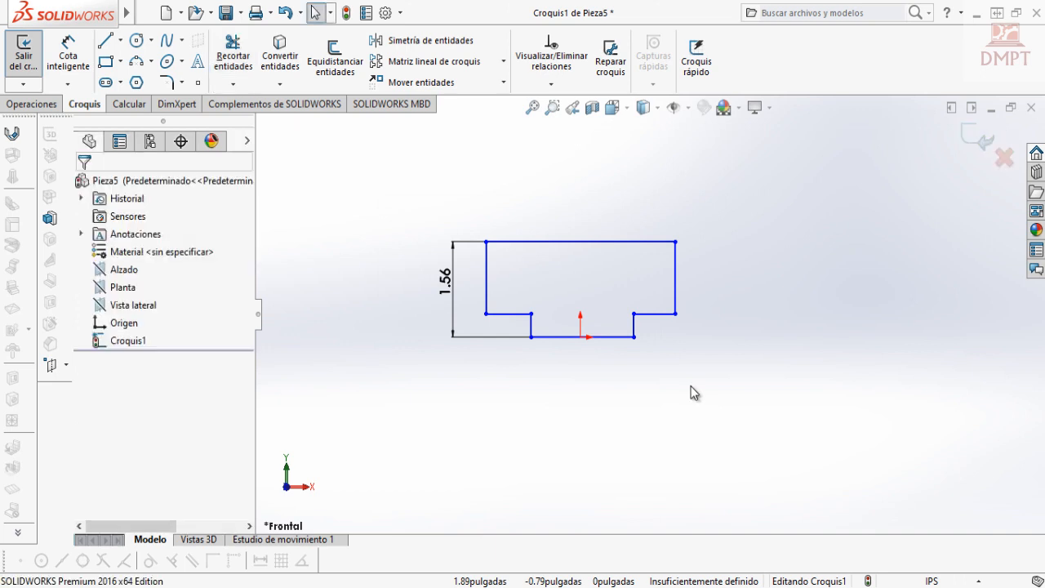
Dimension the profile's top edge again and accept 3.25 in for its width
click(68, 57)
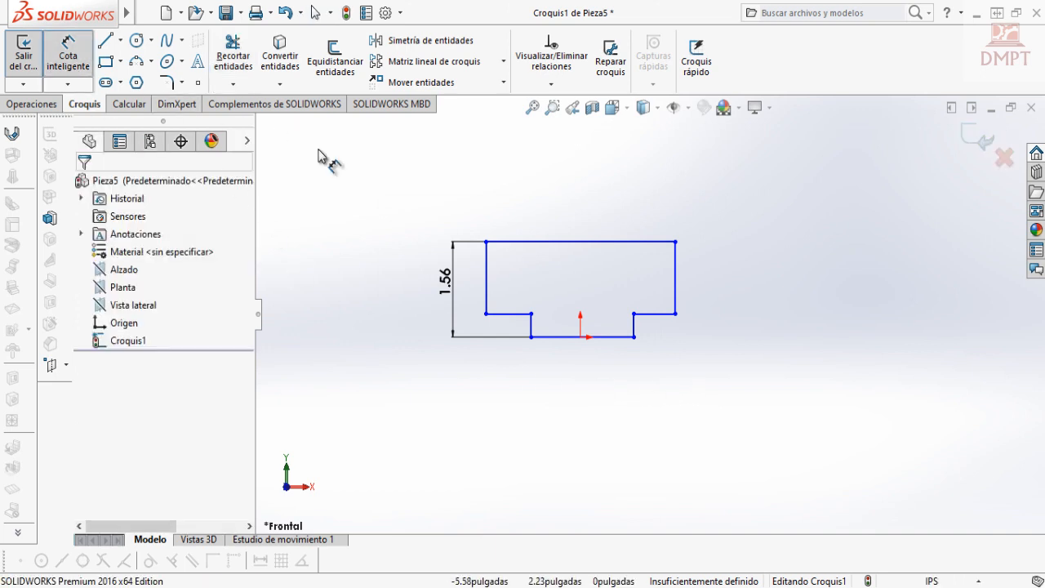
click(519, 242)
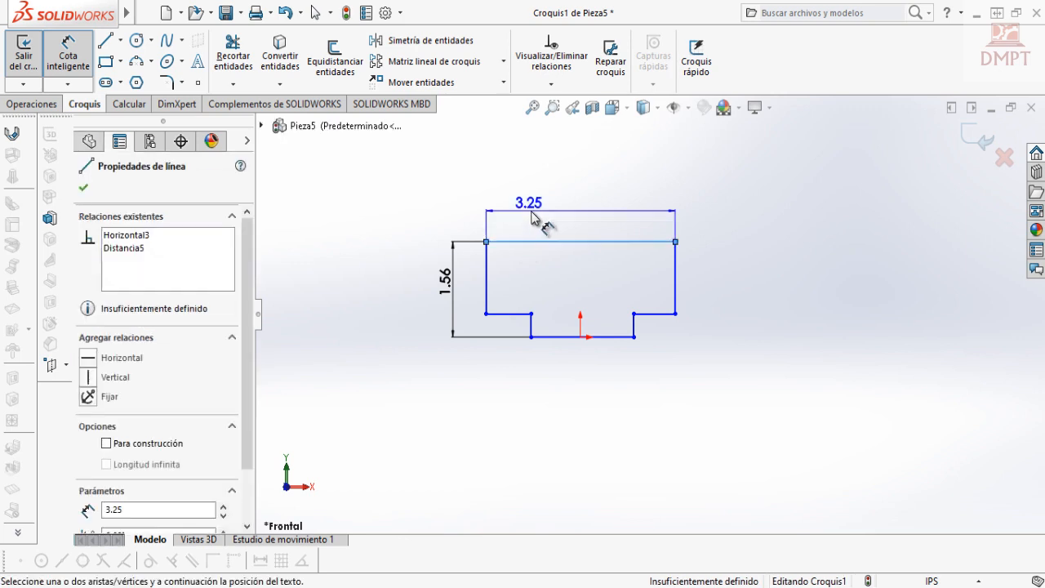
click(563, 218)
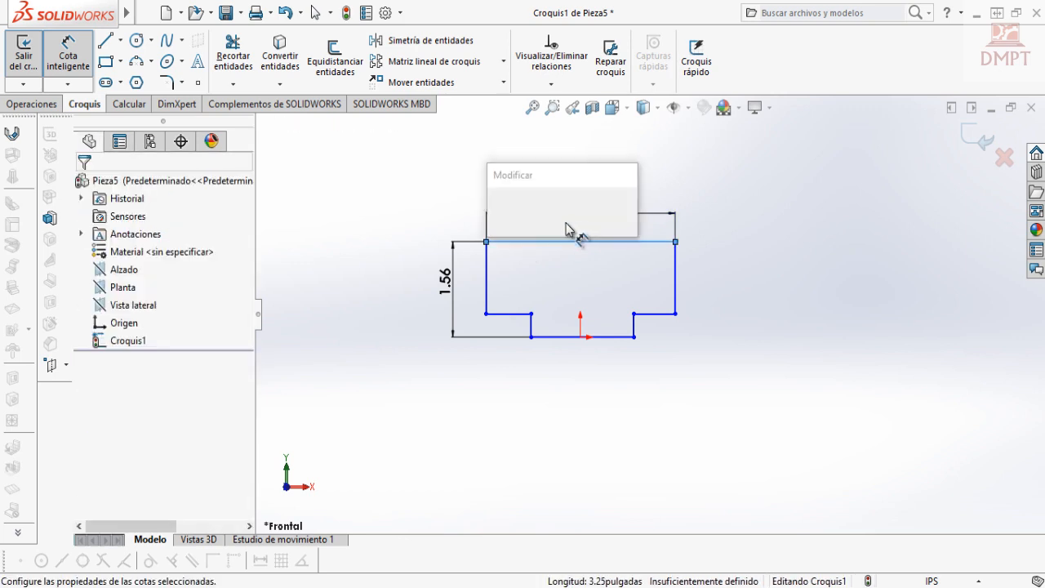
click(496, 211)
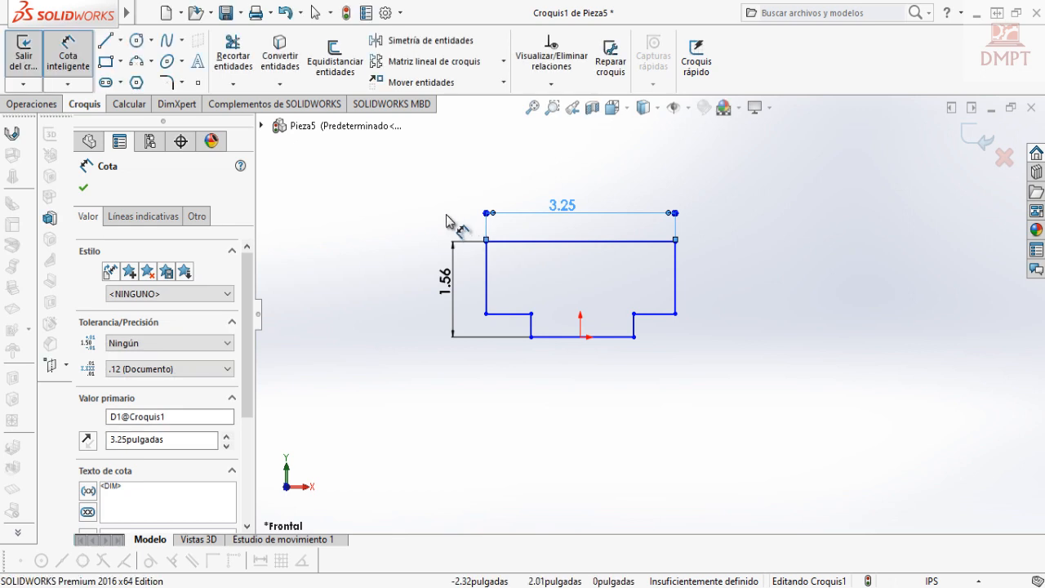
key(Escape)
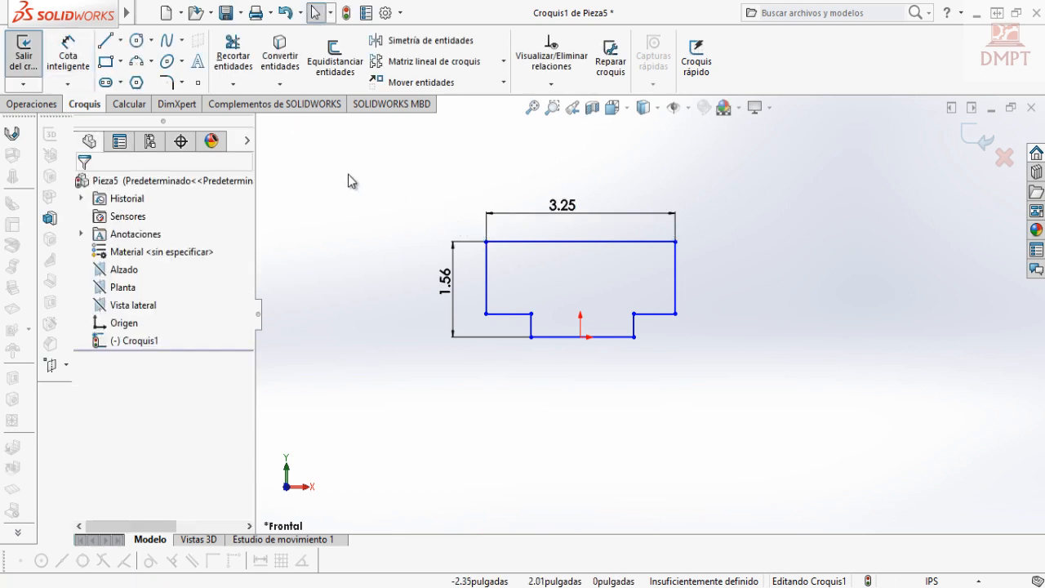
Dimension the left notch's horizontal line and set its length to 1.25 in
click(68, 58)
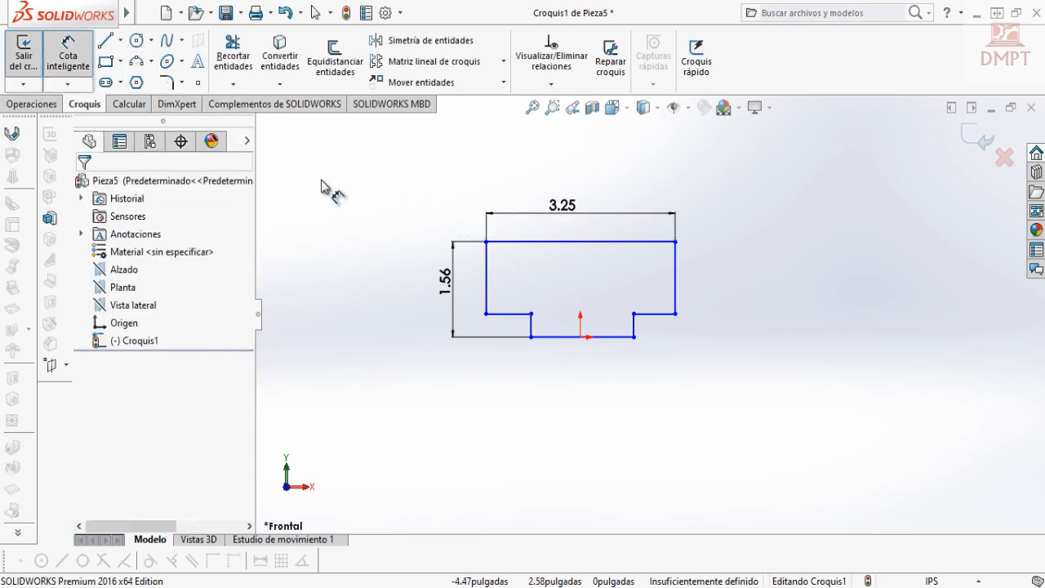
click(519, 325)
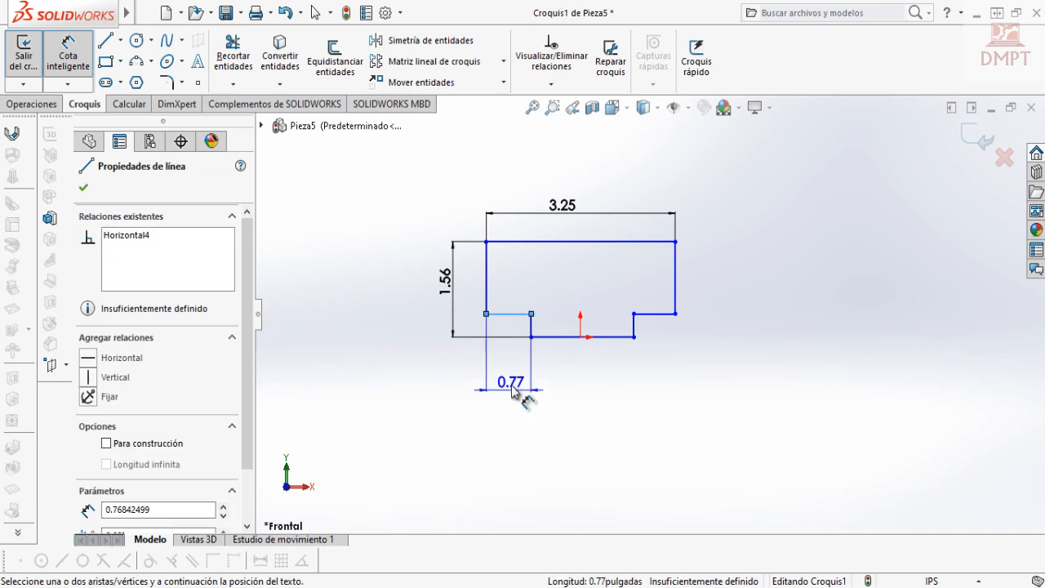
click(512, 390)
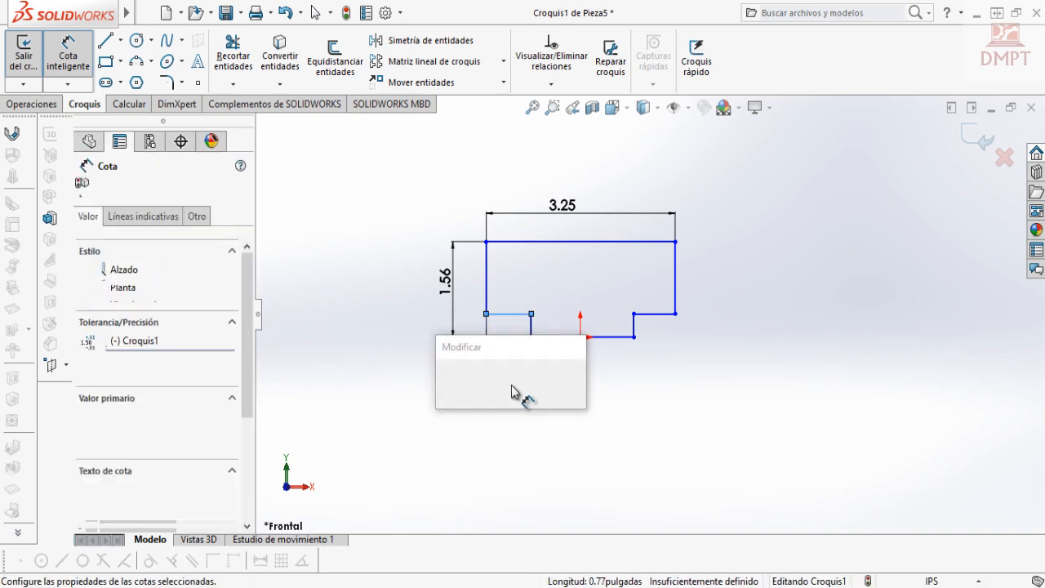
text(1.25)
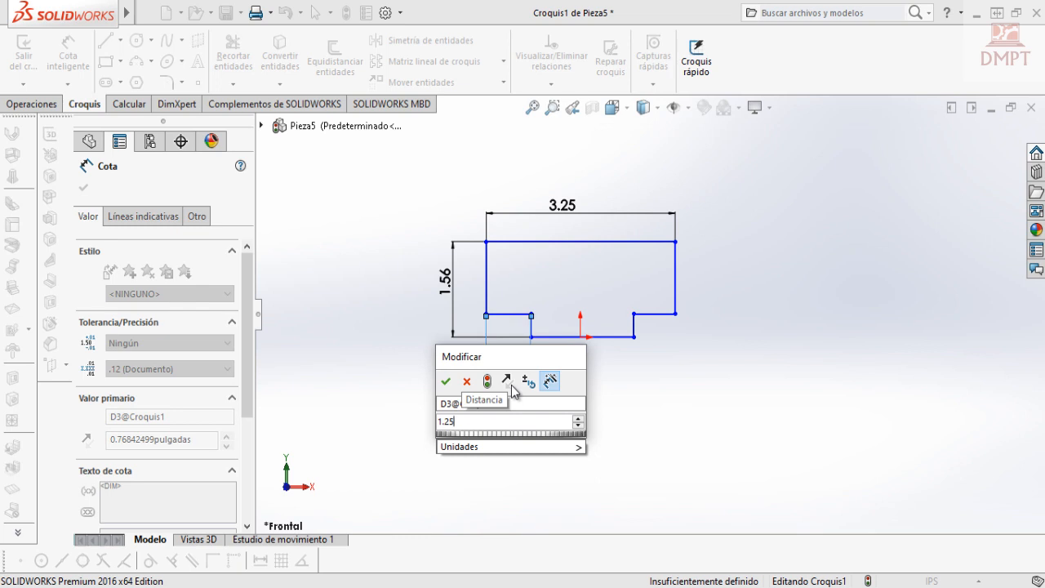
key(Return)
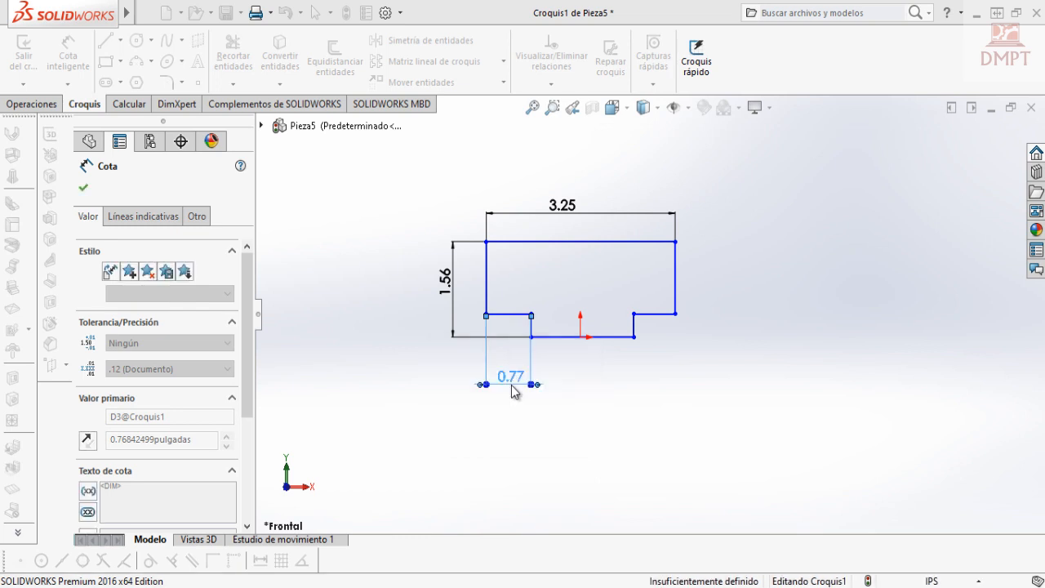
Dimension the central tab's bottom edge at 0.75 in and shift the overall height dimension slightly away from the profile
click(574, 337)
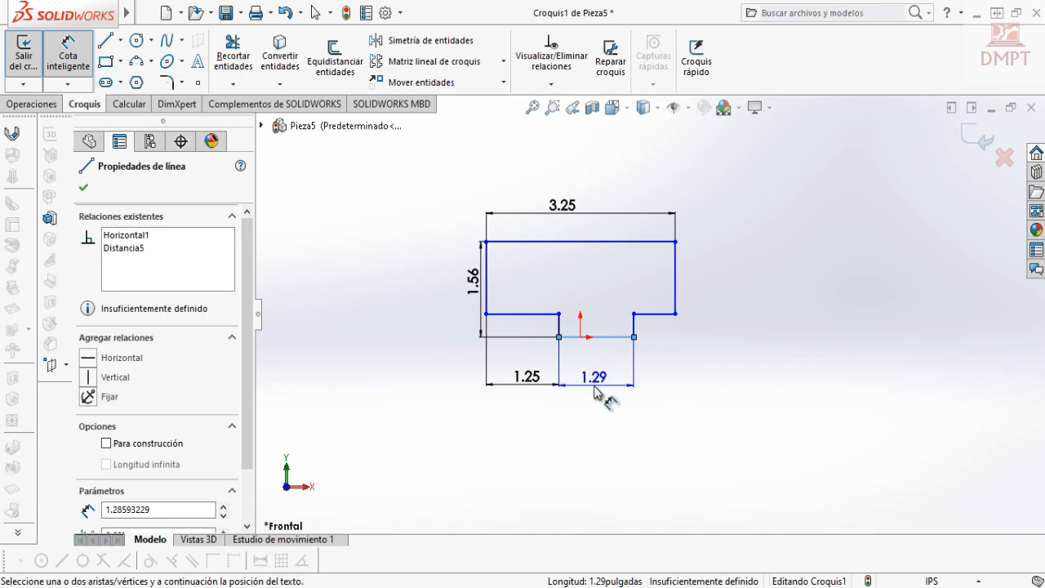
click(594, 392)
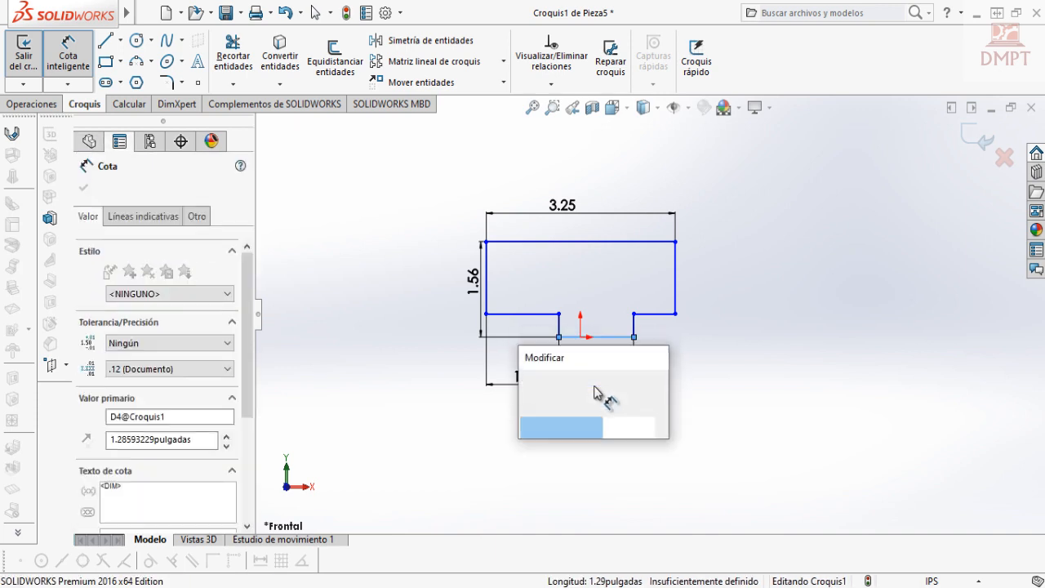
text(0.)
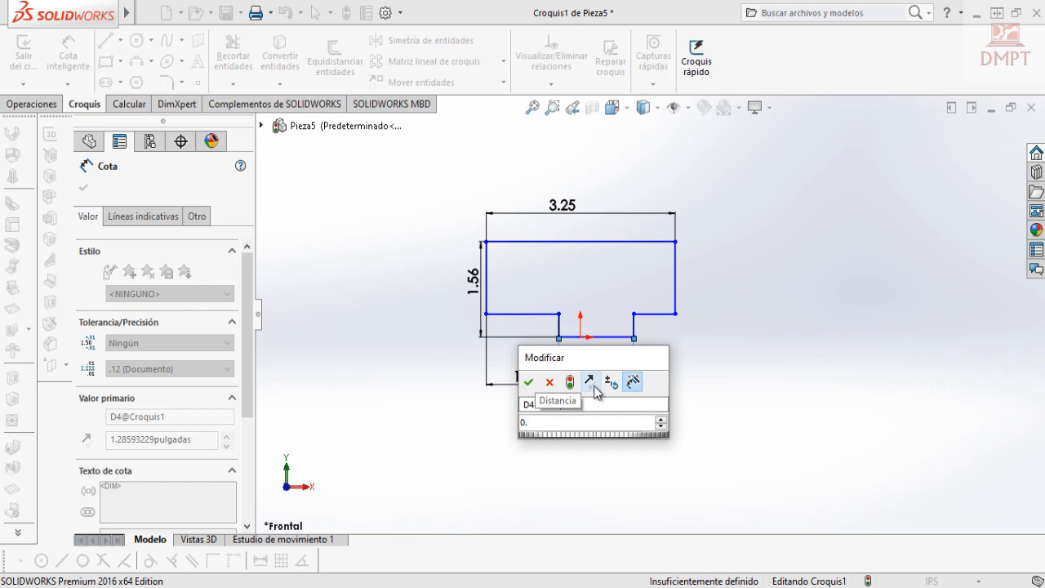
text(75)
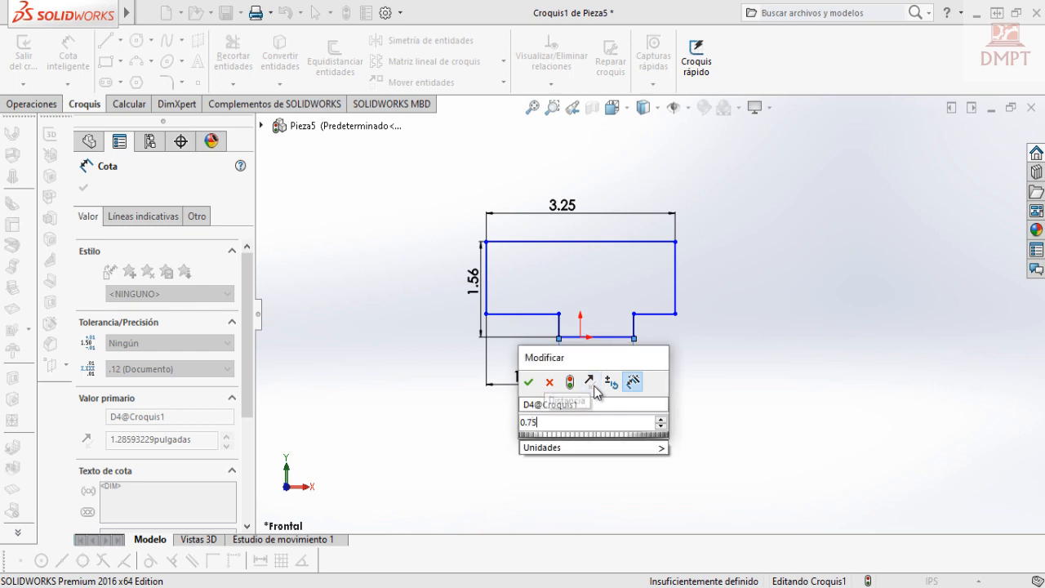
key(Return)
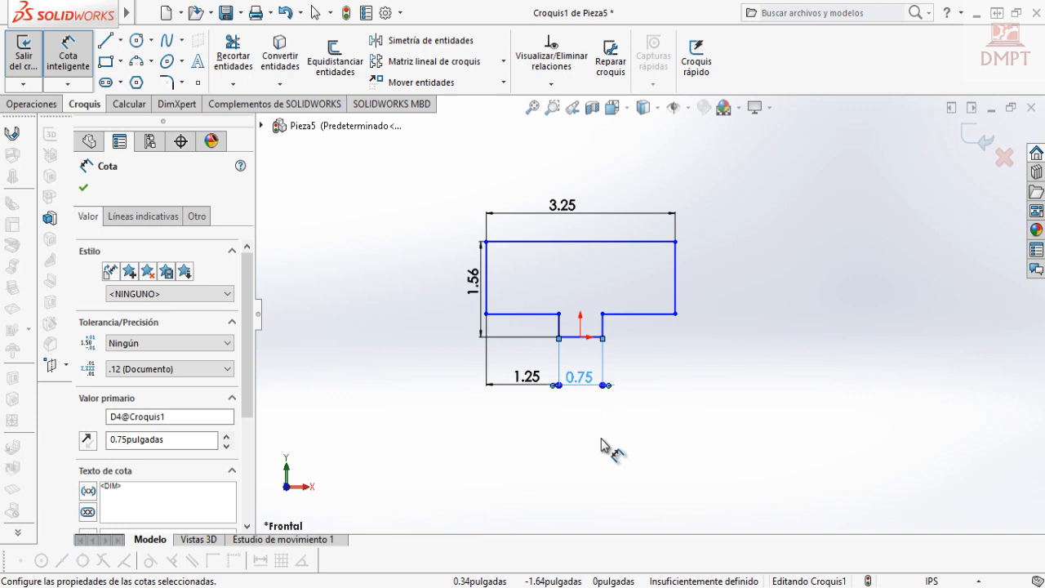
key(Escape)
drag(478, 321, 473, 322)
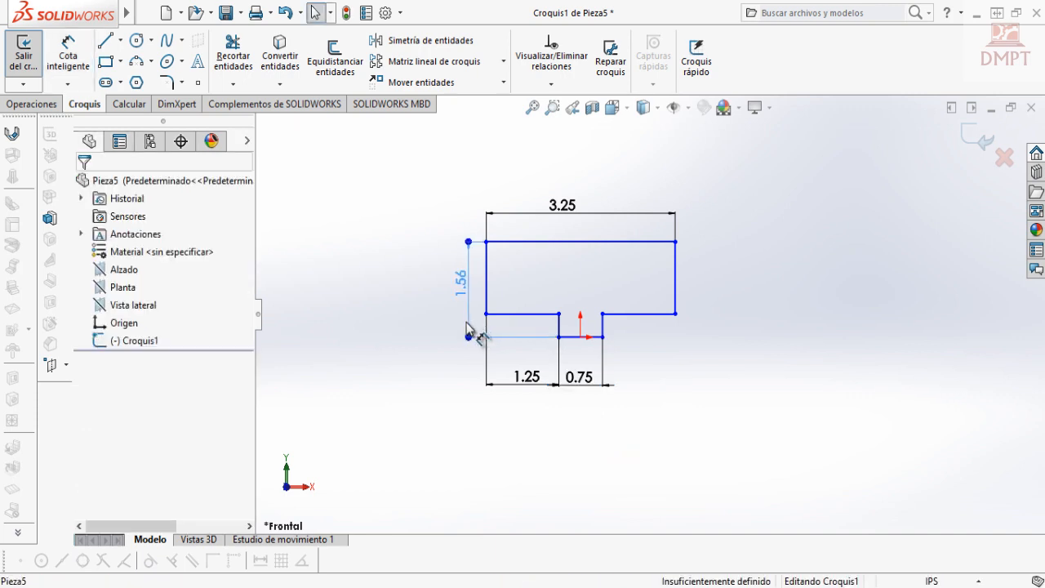
click(435, 356)
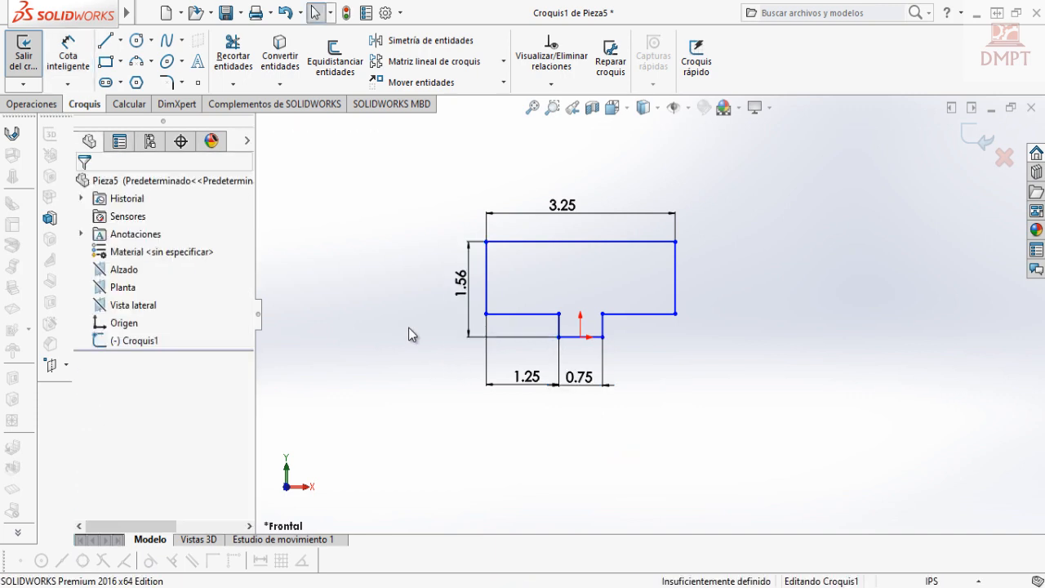
Dimension the right notch's short vertical line, set it to 0.19 in, and exit the sketch
click(68, 56)
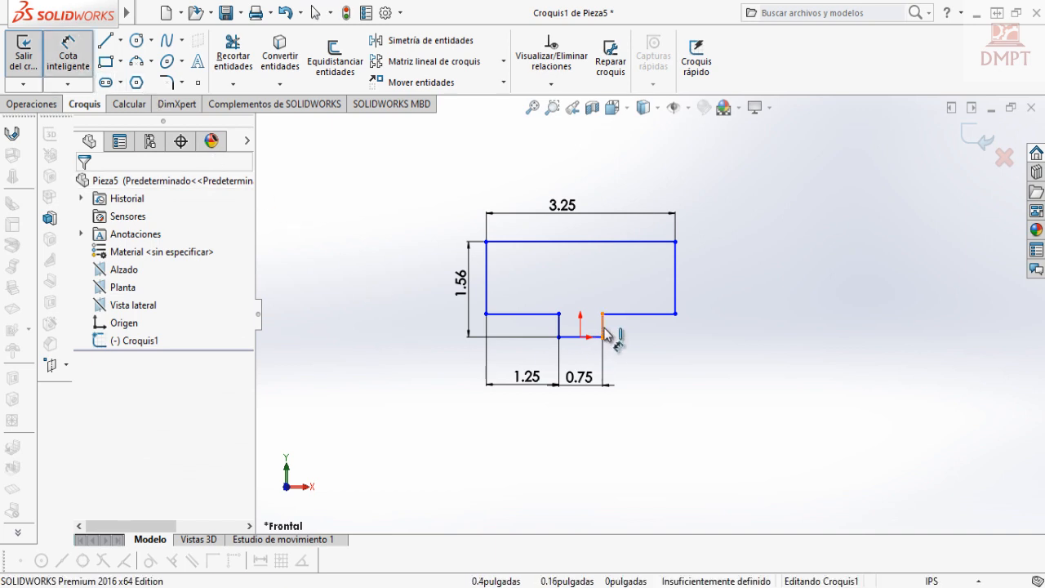
click(604, 327)
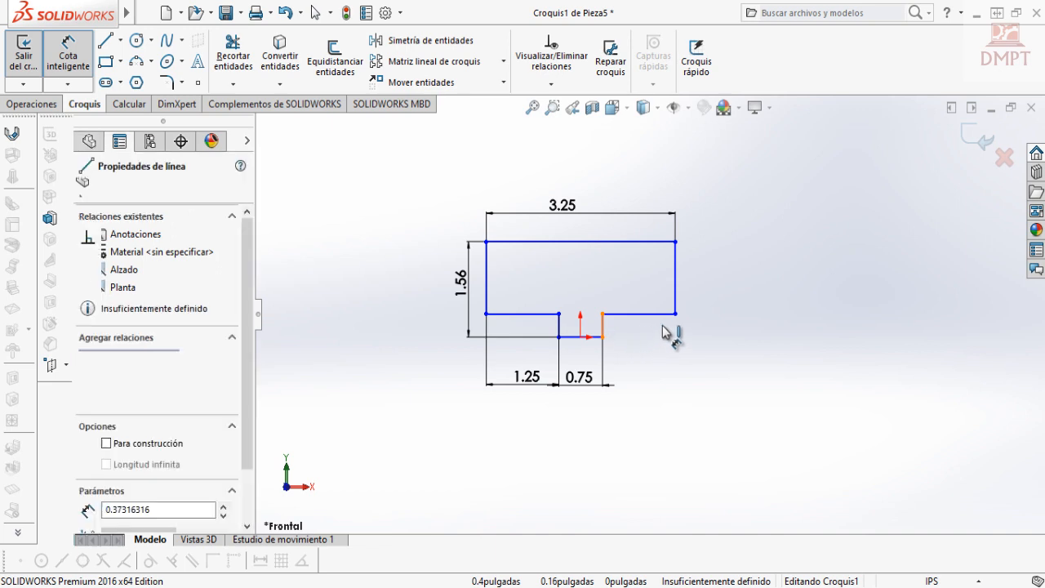
click(707, 330)
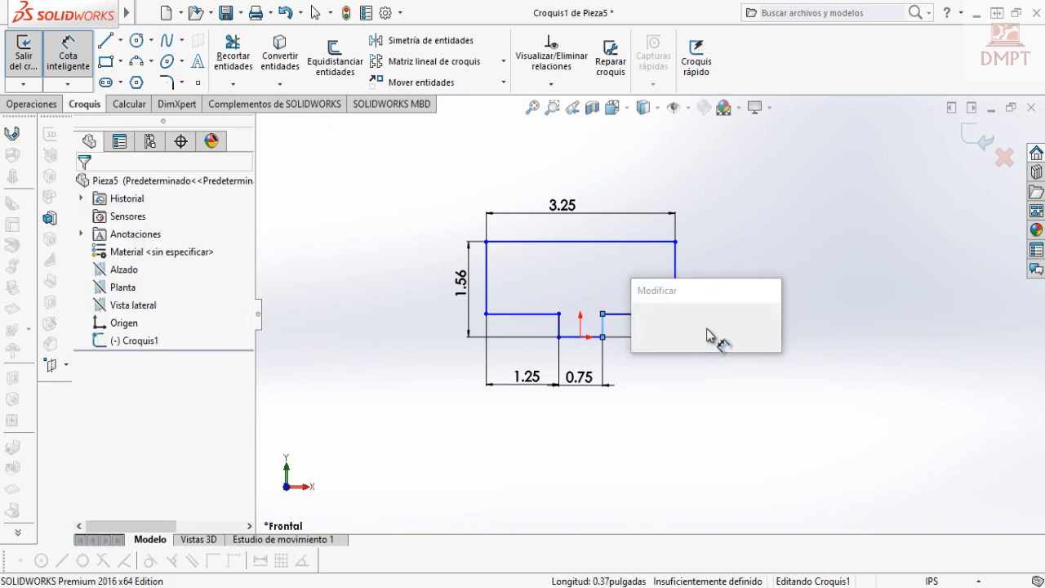
text(0.19)
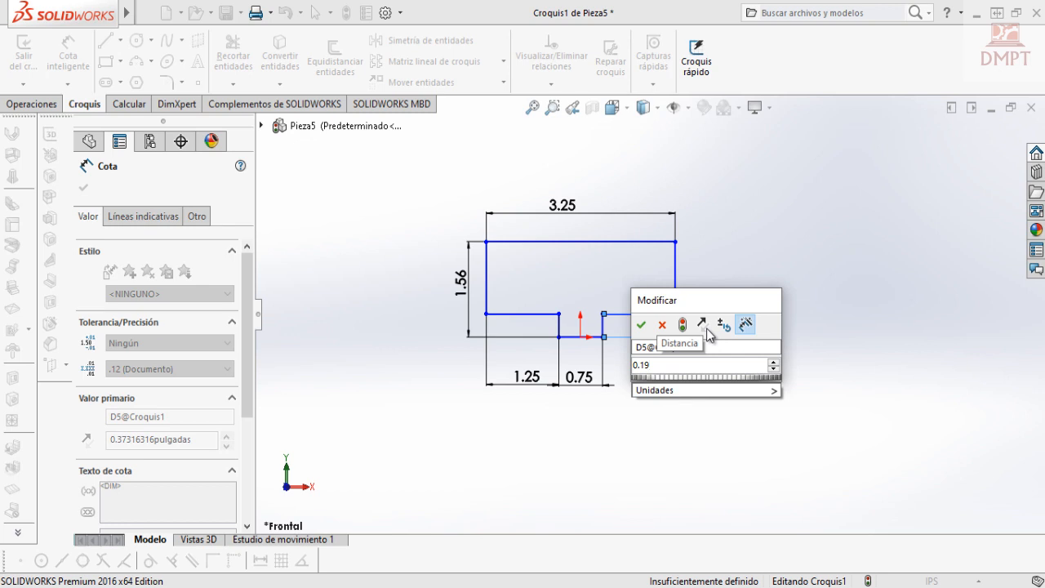
key(Return)
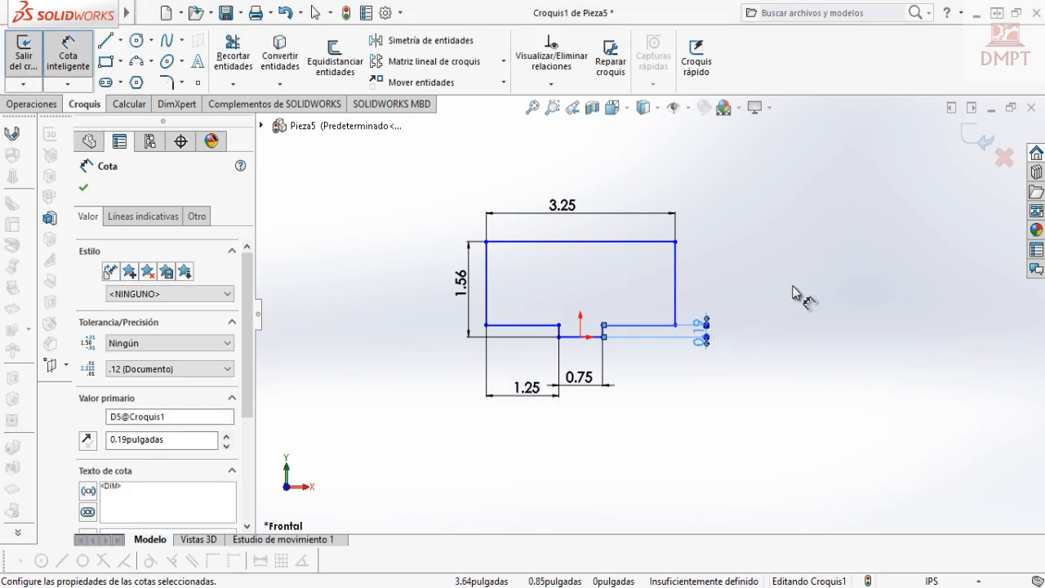
key(Escape)
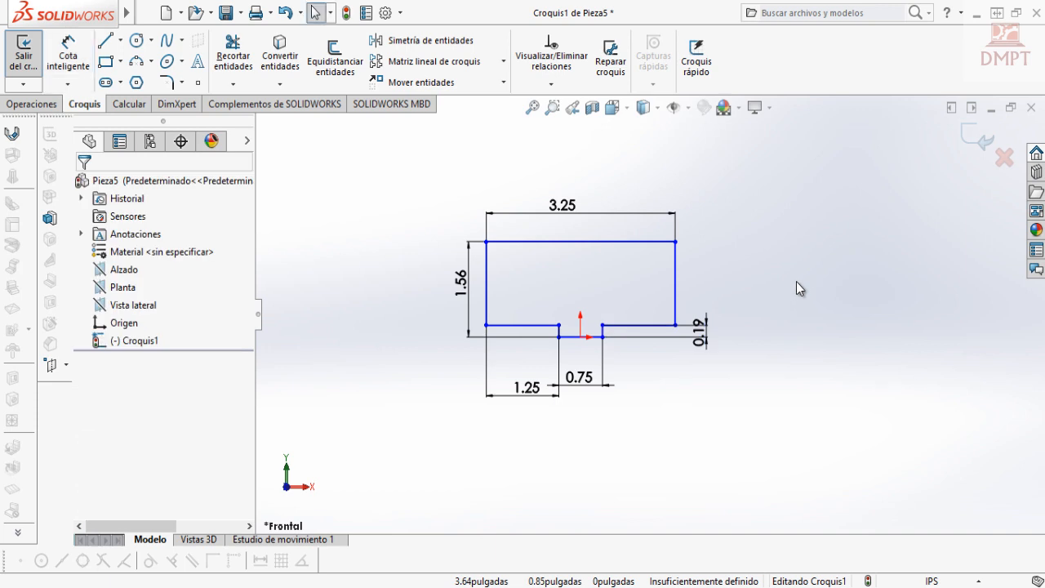
click(972, 139)
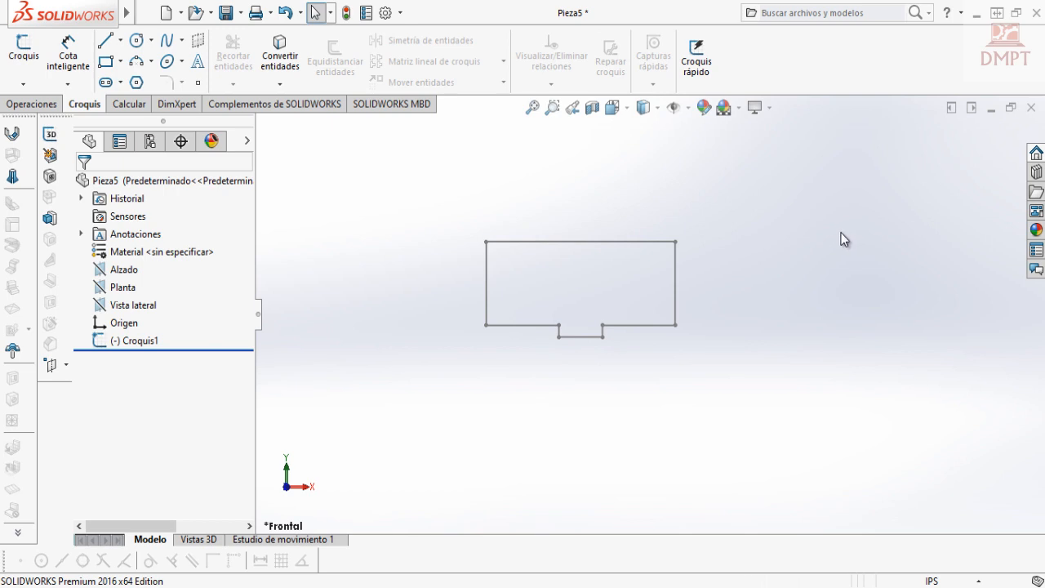
Extrude the notched front profile 2.5 in about the mid plane into a solid block
click(133, 348)
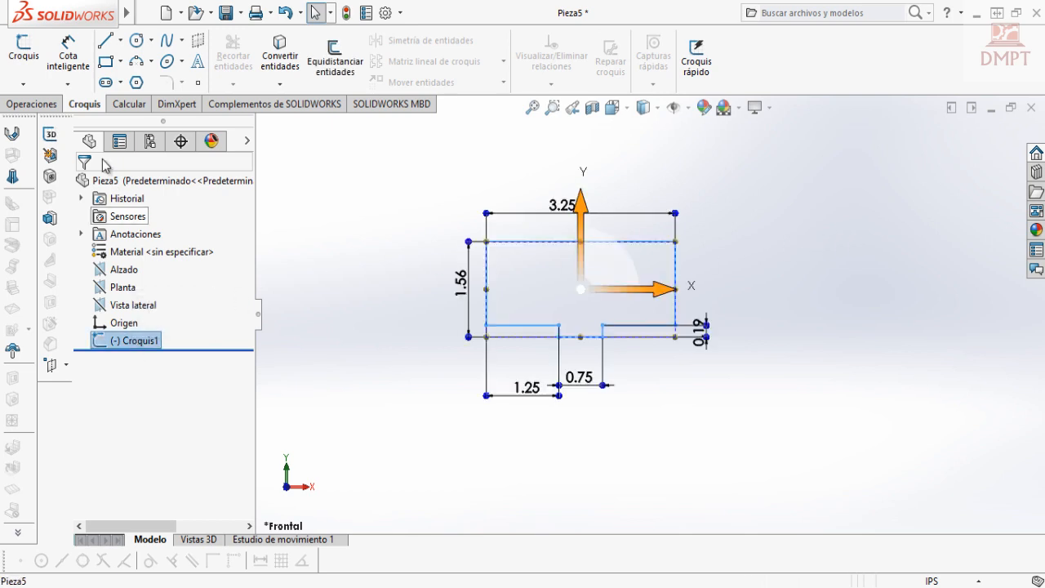
click(42, 105)
click(45, 65)
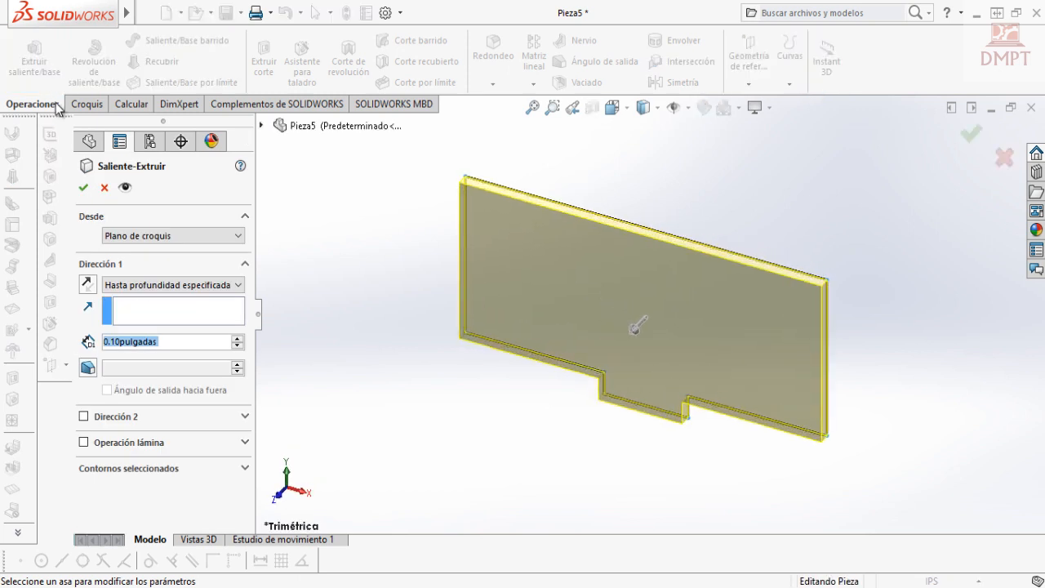
click(168, 285)
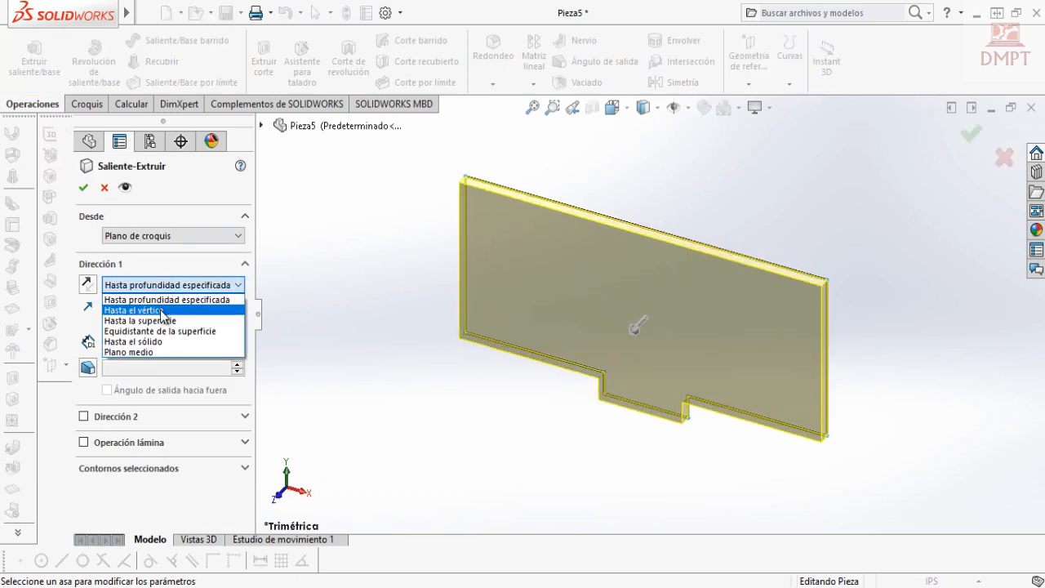
click(131, 352)
click(165, 344)
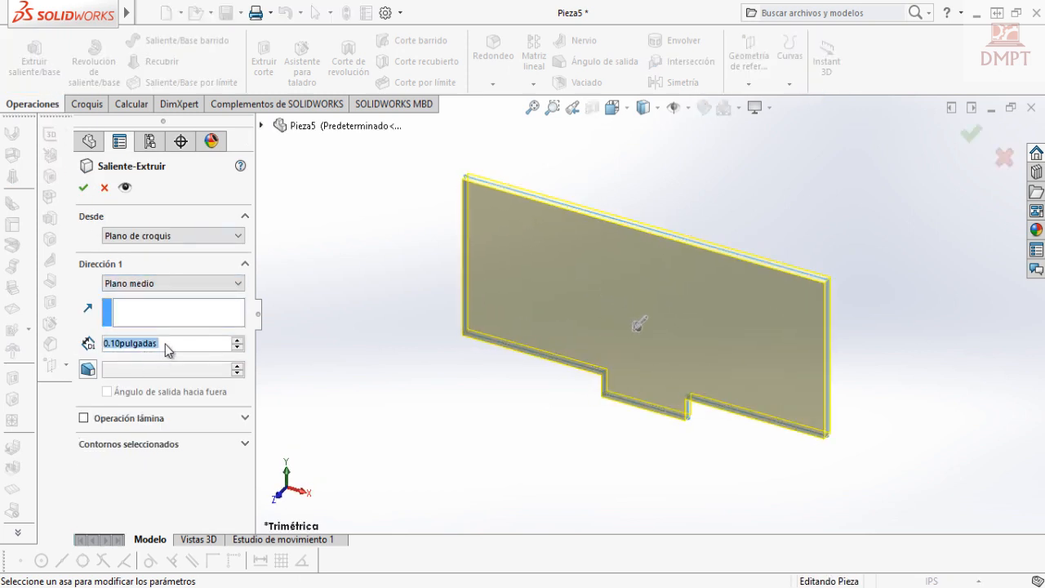
text(2.5)
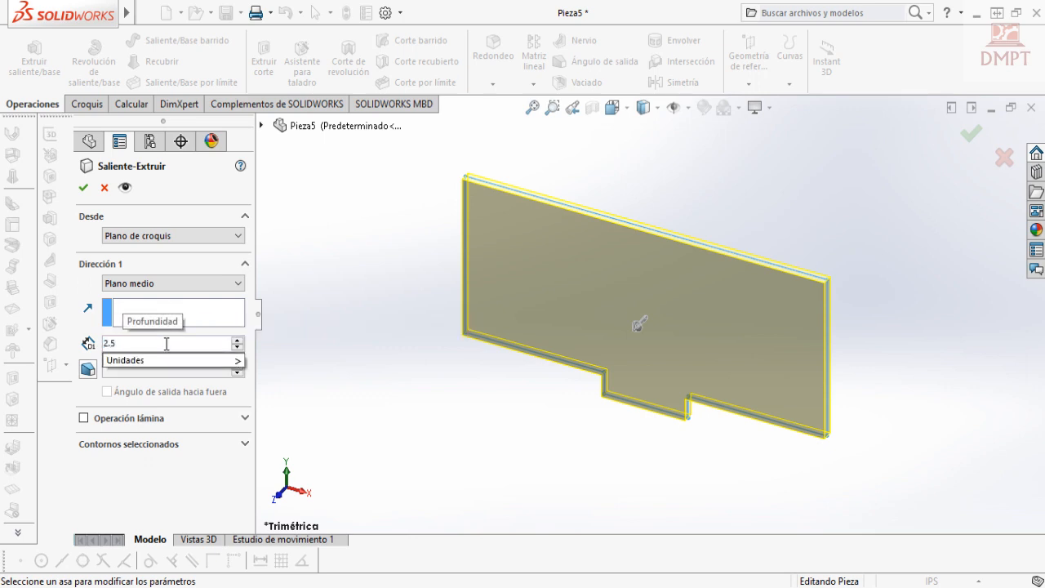
key(Return)
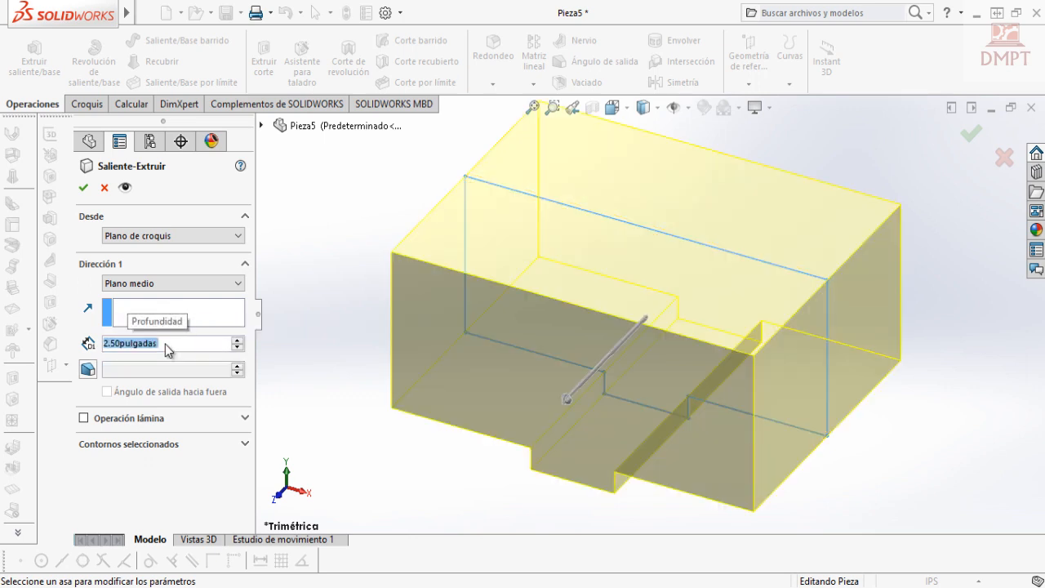
click(83, 189)
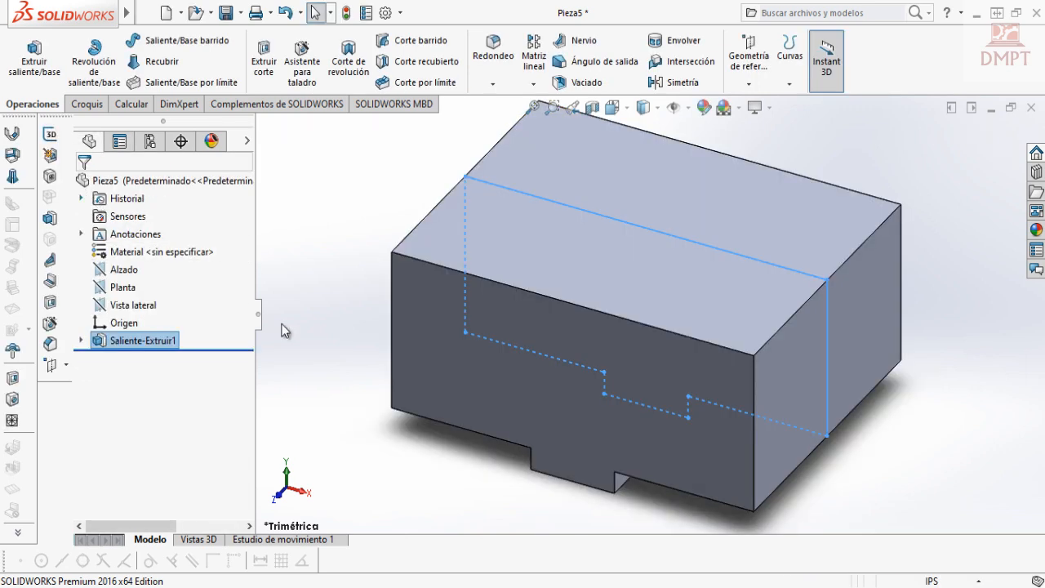
click(354, 336)
Start a sketch on the block's top face and view it straight on
key(z)
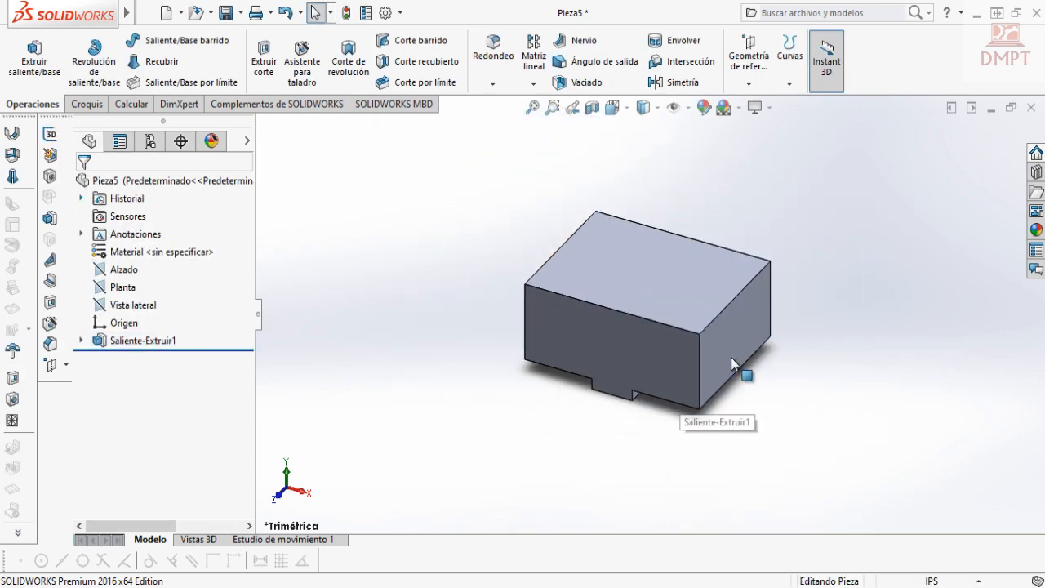
scroll(745, 357, down, 2)
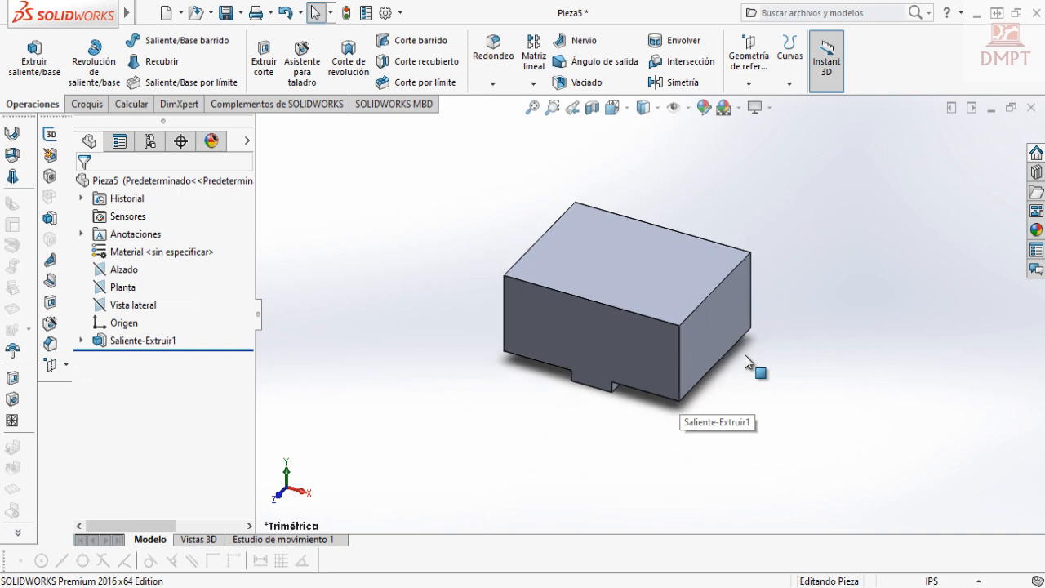
click(628, 260)
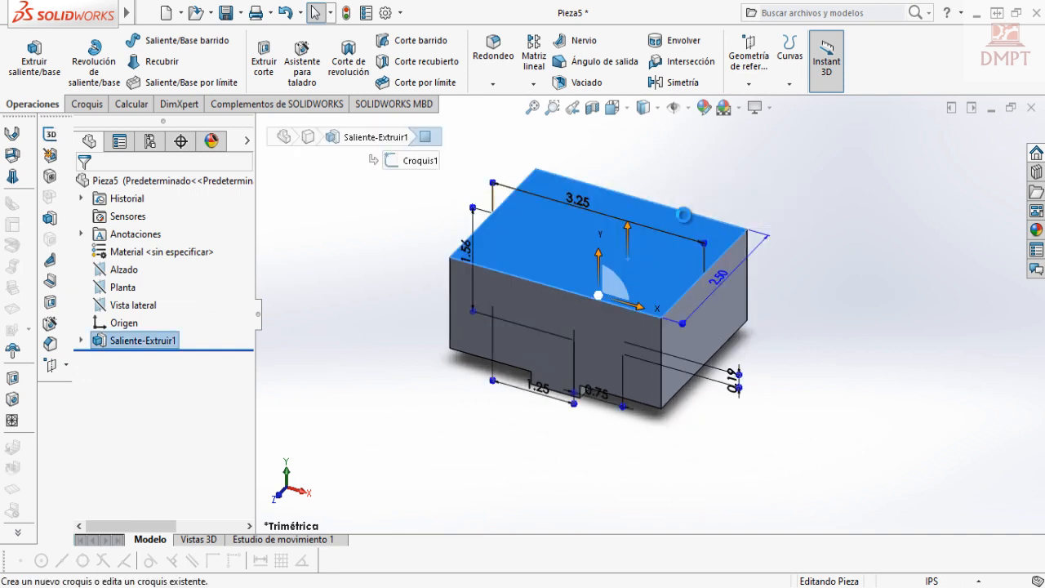
click(683, 215)
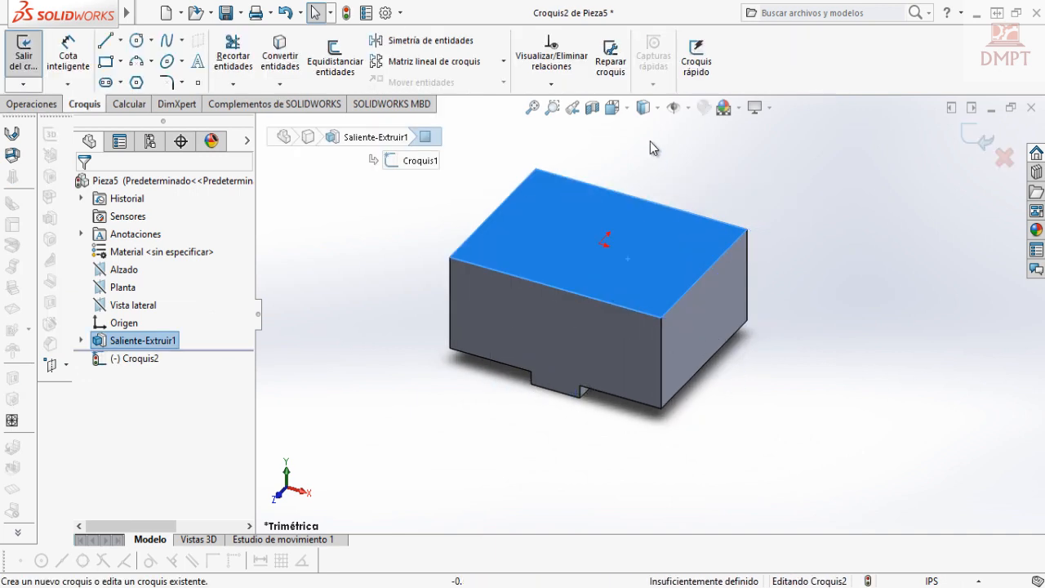
click(625, 108)
click(694, 202)
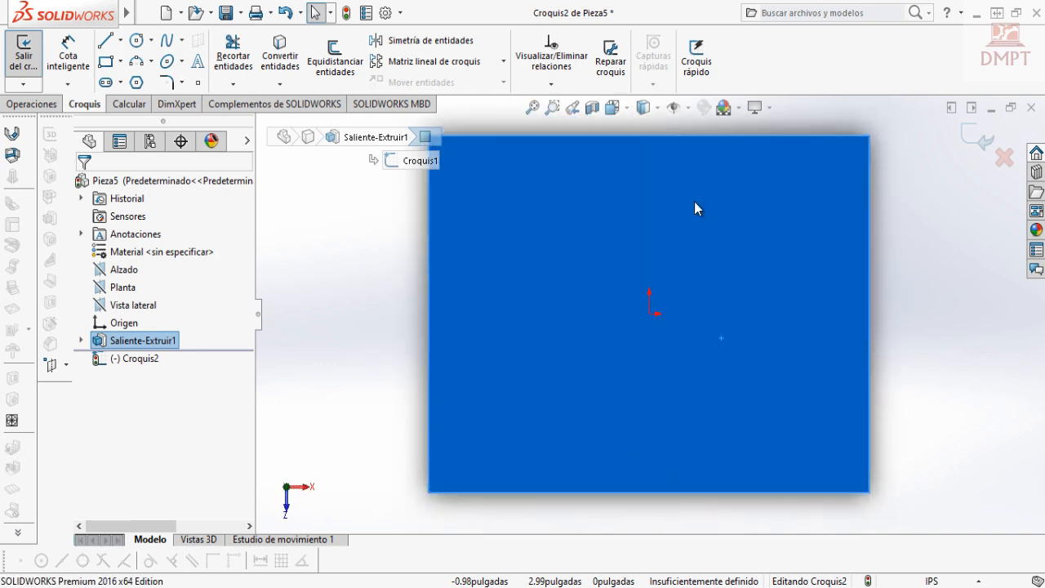
scroll(691, 350, down, 1)
scroll(692, 353, up, 4)
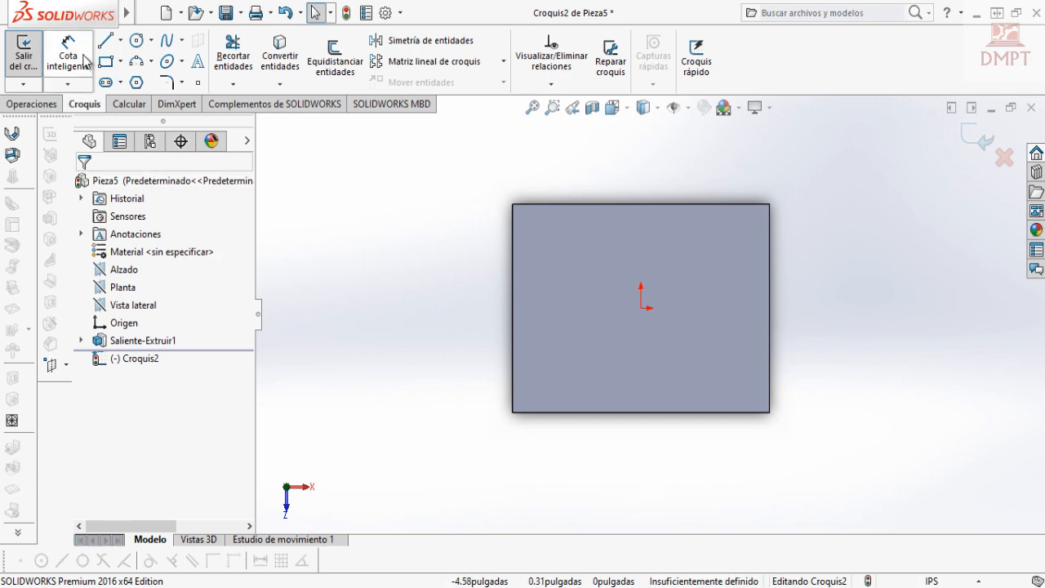
Sketch a closed five-line profile on the right of the top face, with a short upper vertical and a diagonal ending about 0.41 in from the lower-left corner
click(105, 47)
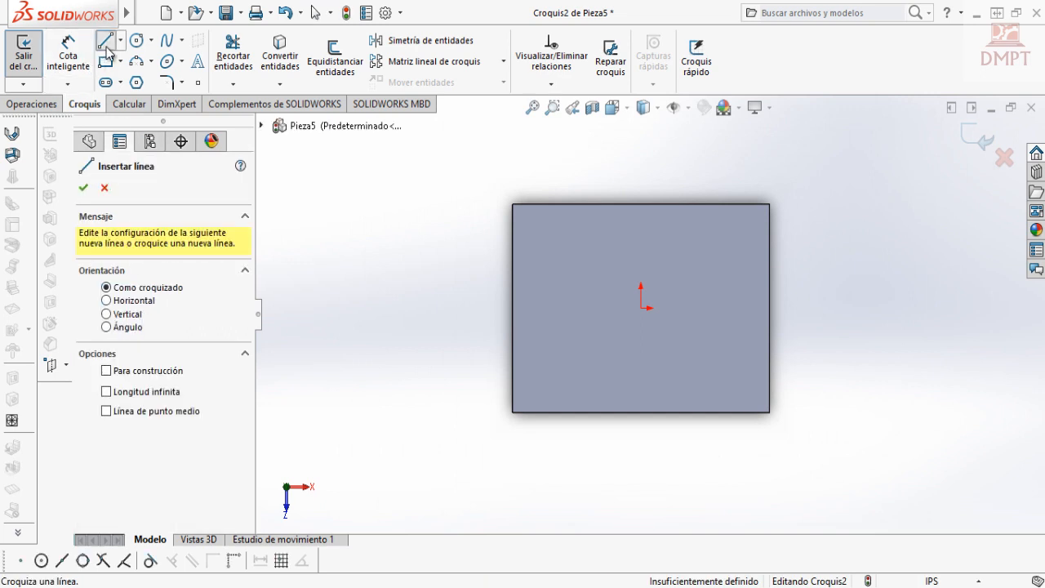
click(770, 203)
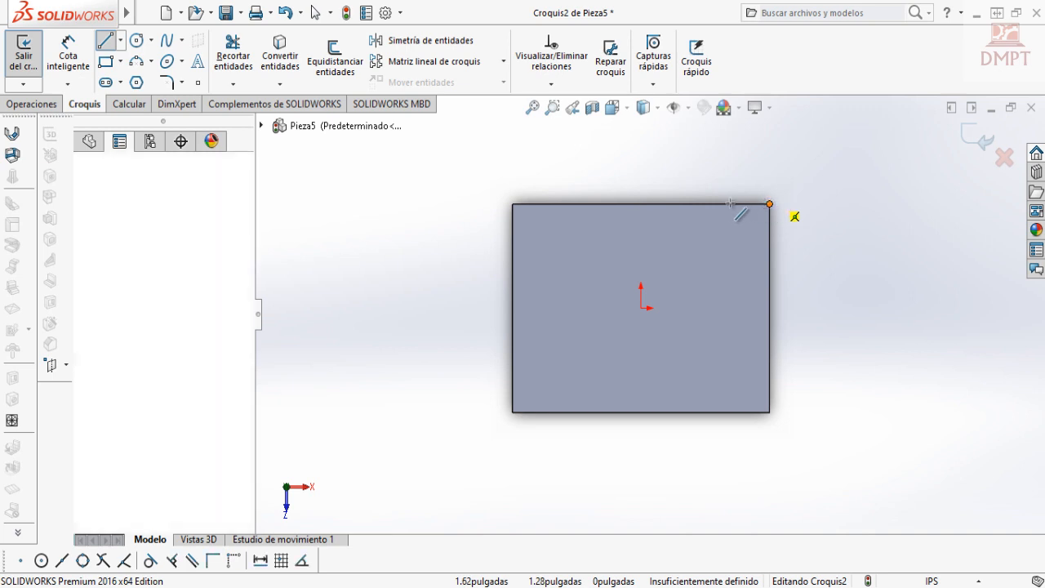
click(676, 203)
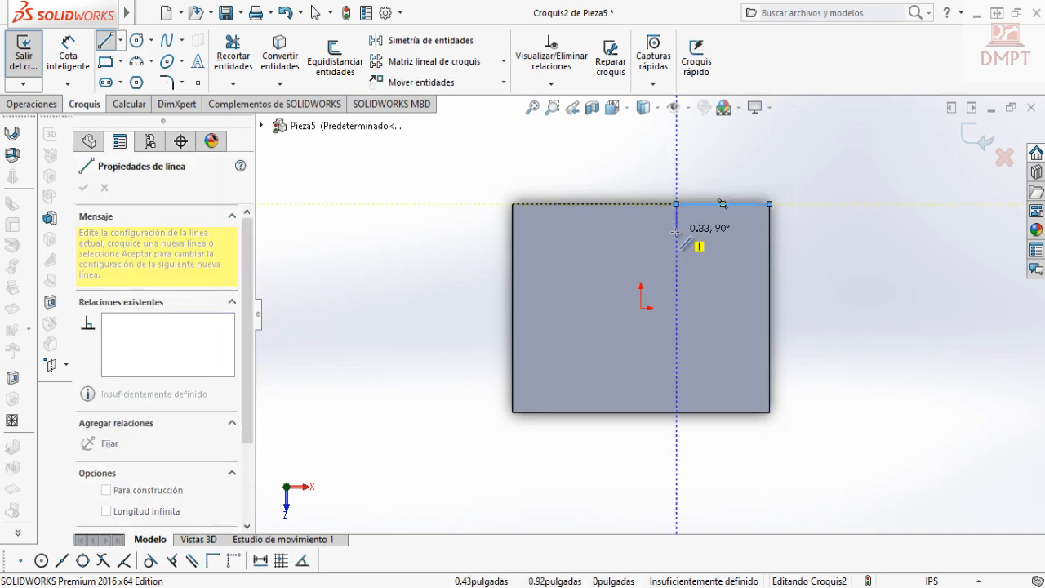
click(676, 232)
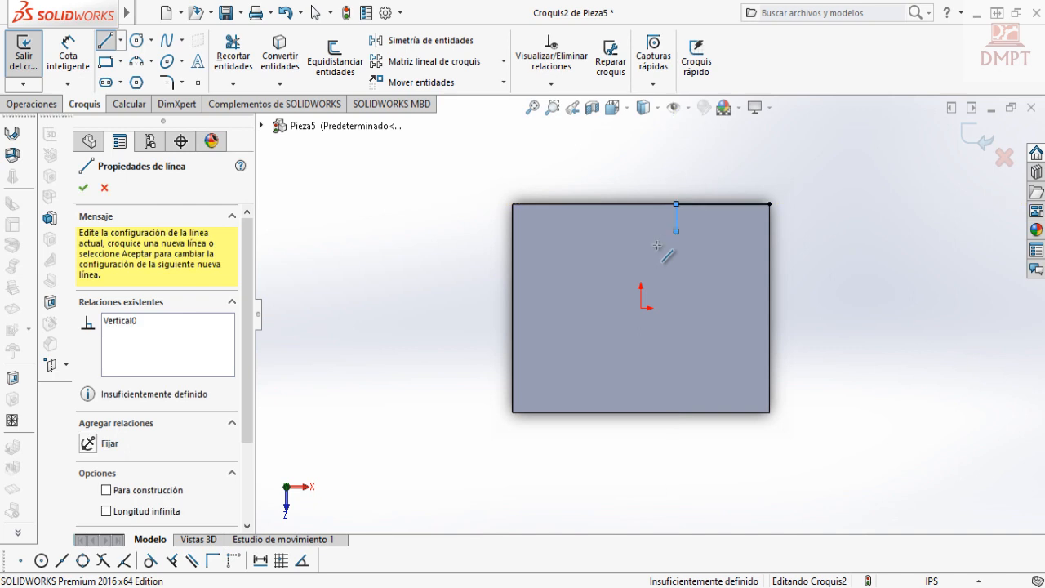
click(545, 411)
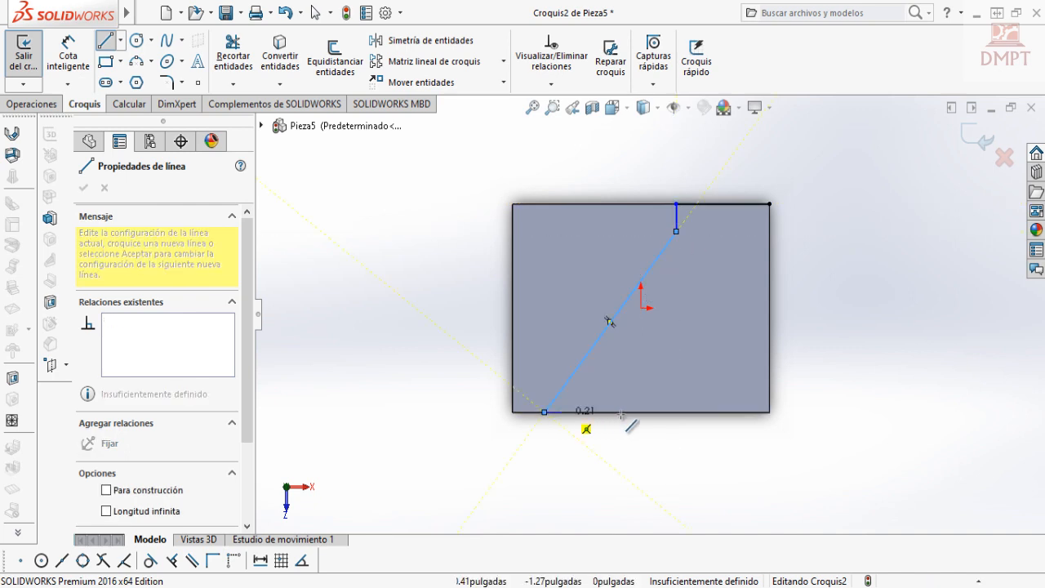
click(770, 412)
double_click(769, 203)
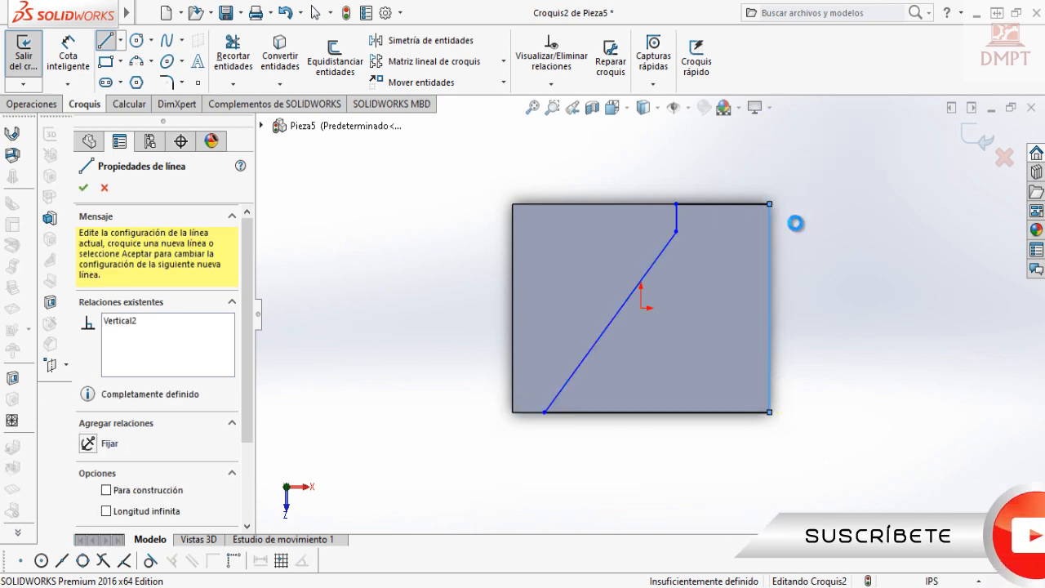
key(Escape)
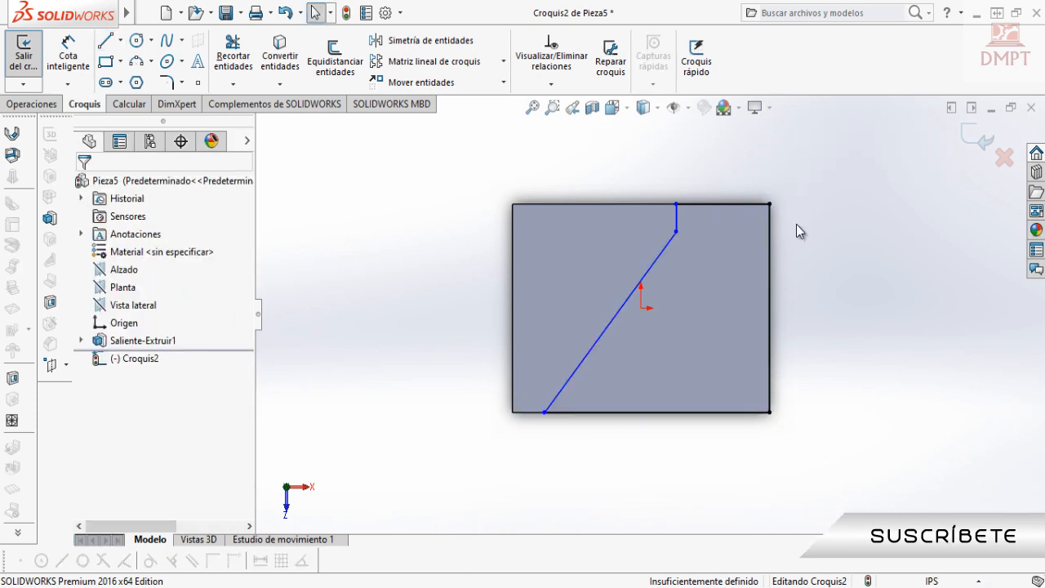
Dimension the distance from the face's lower-left corner to the diagonal's lower end and set it to 0.25 in
click(72, 62)
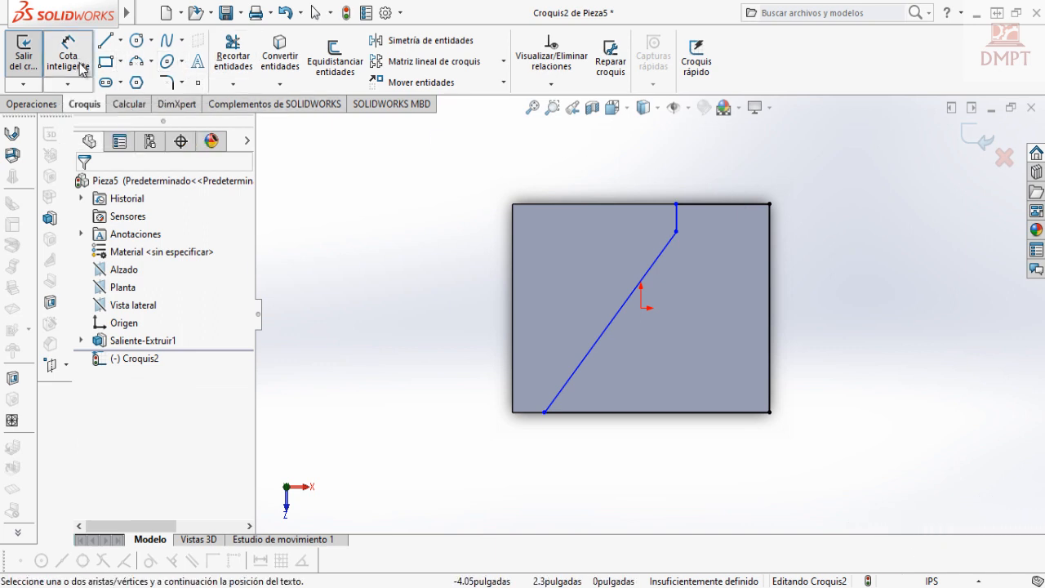
click(512, 413)
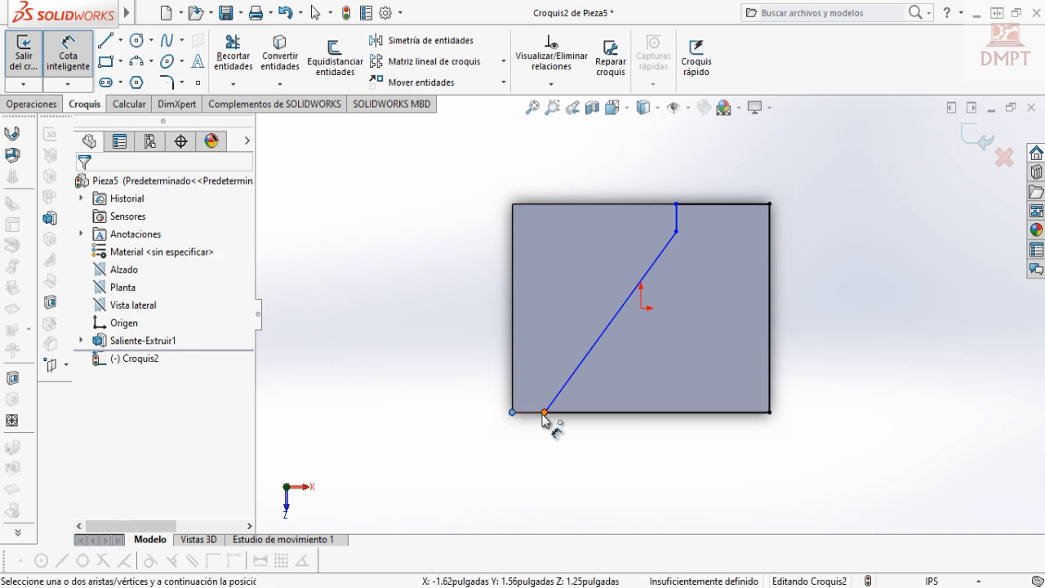
click(544, 412)
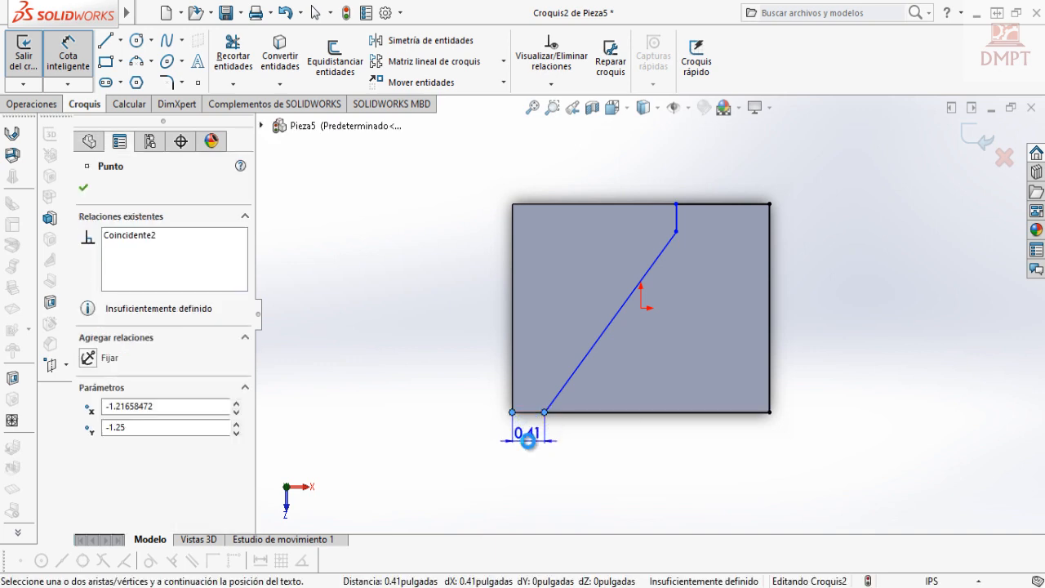
click(529, 441)
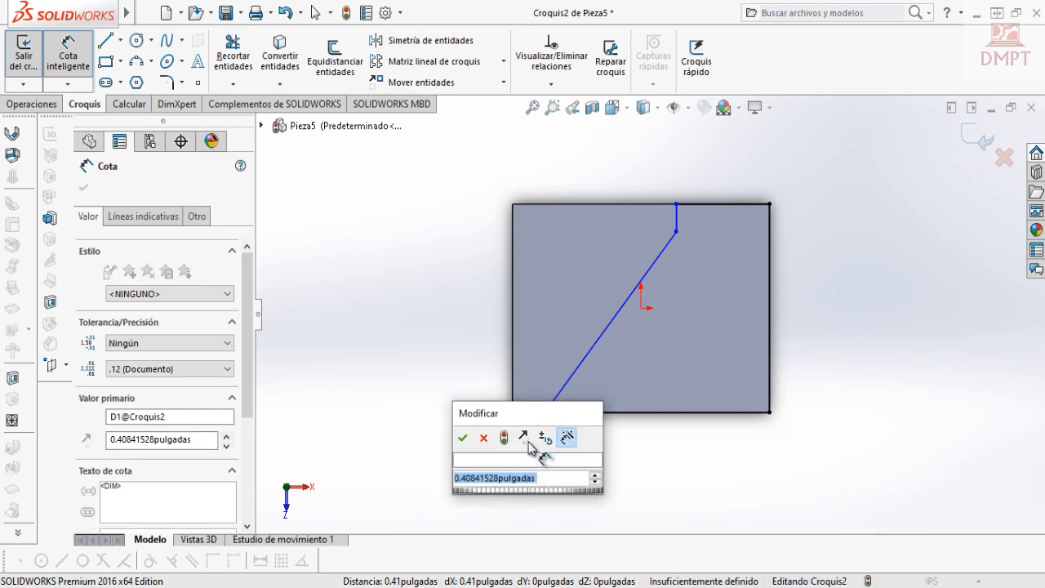
text(0.25)
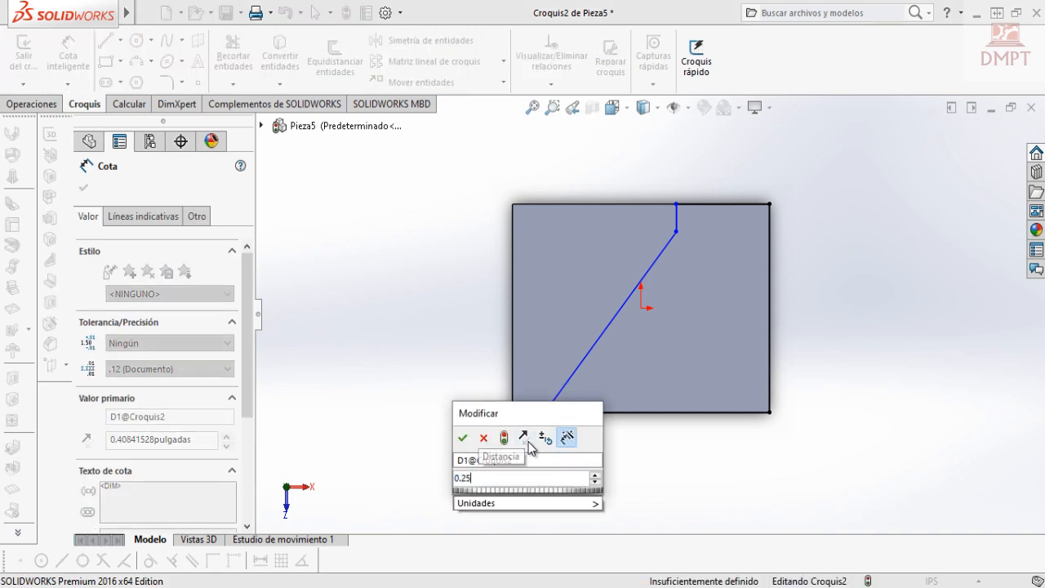
key(Return)
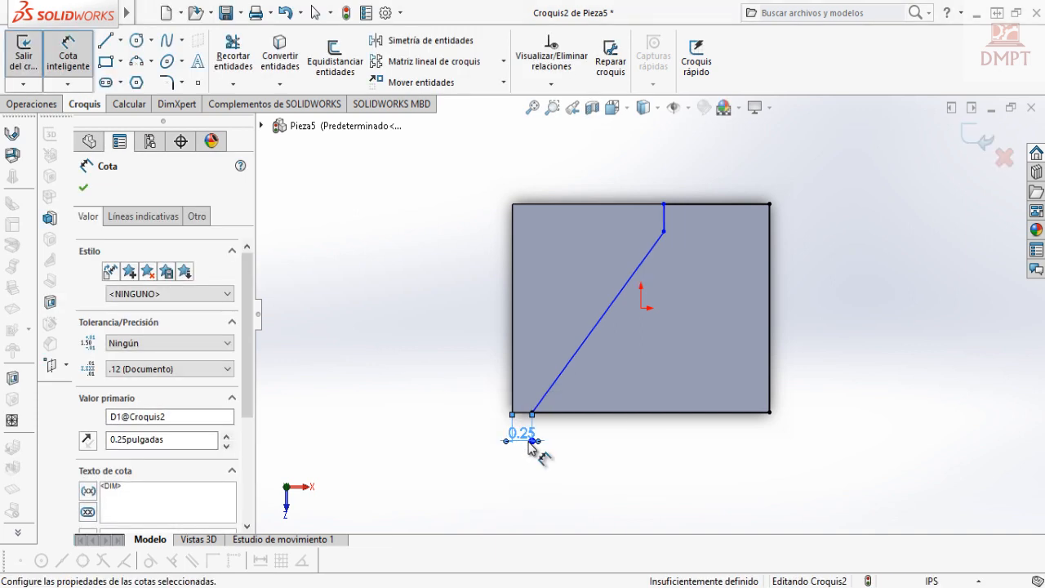
Dimension the profile's upper horizontal line and set its length to 1.25 in
click(702, 204)
click(706, 192)
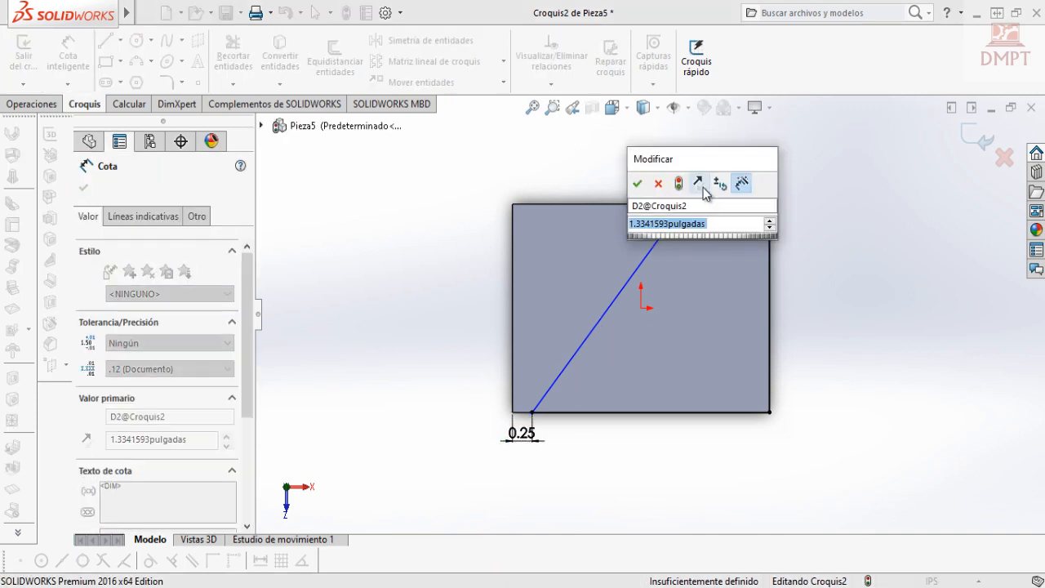
text(1.25)
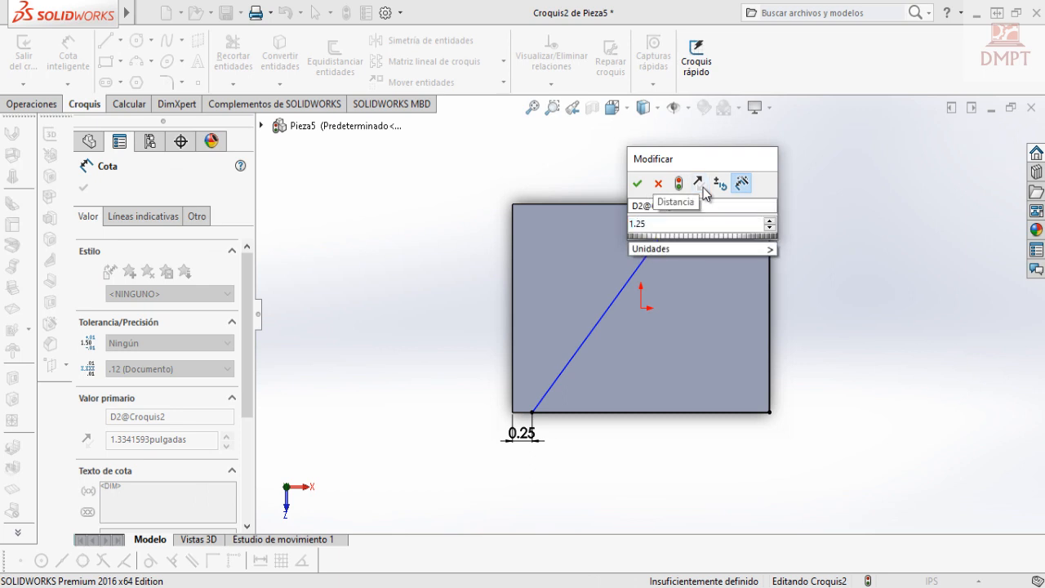
key(Return)
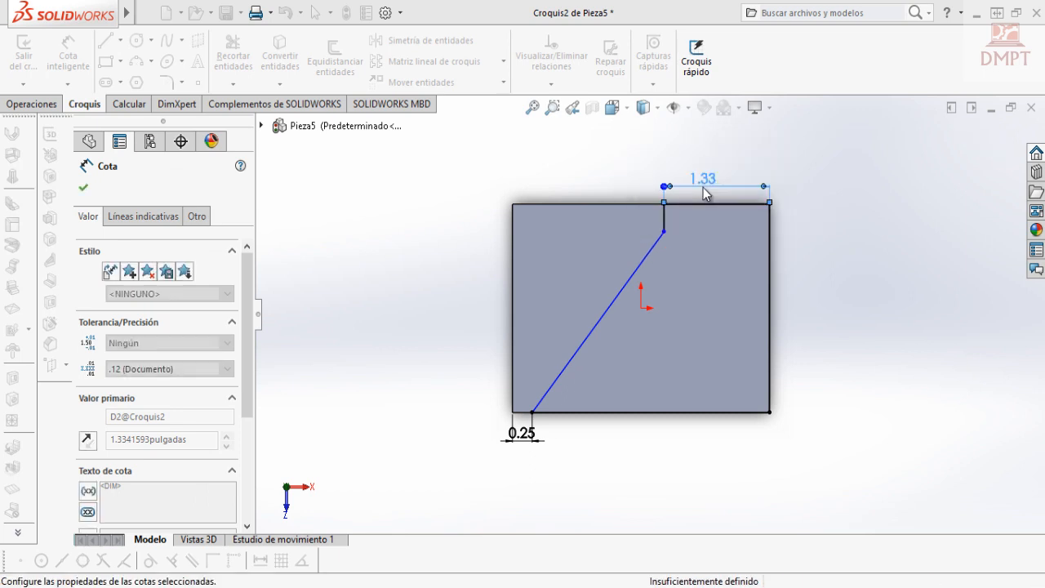
Dimension the angle between the diagonal and the face's left edge at 40°, exit the sketch, and show the part in isometric view
click(574, 364)
click(515, 365)
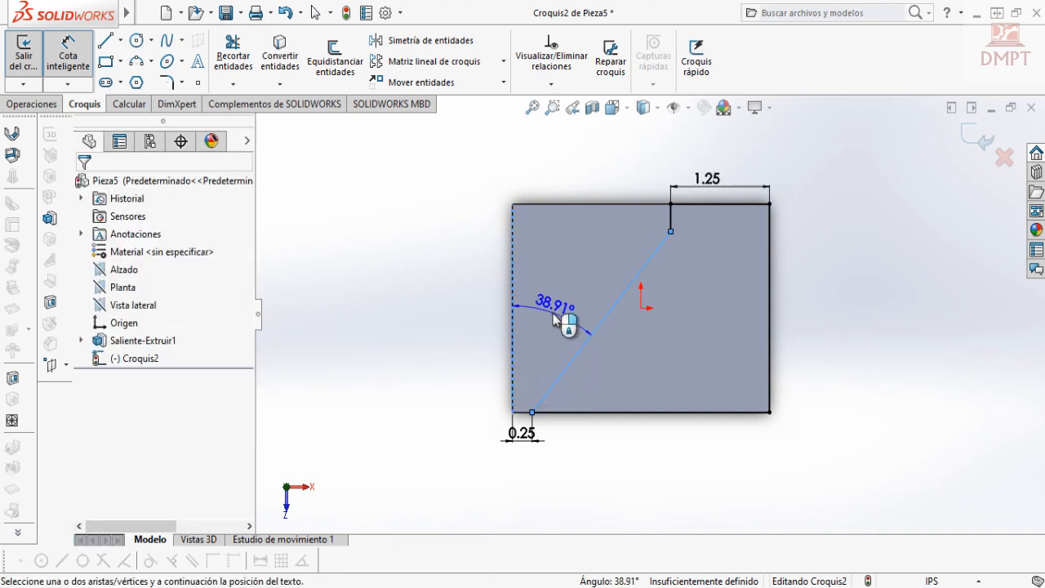
click(557, 319)
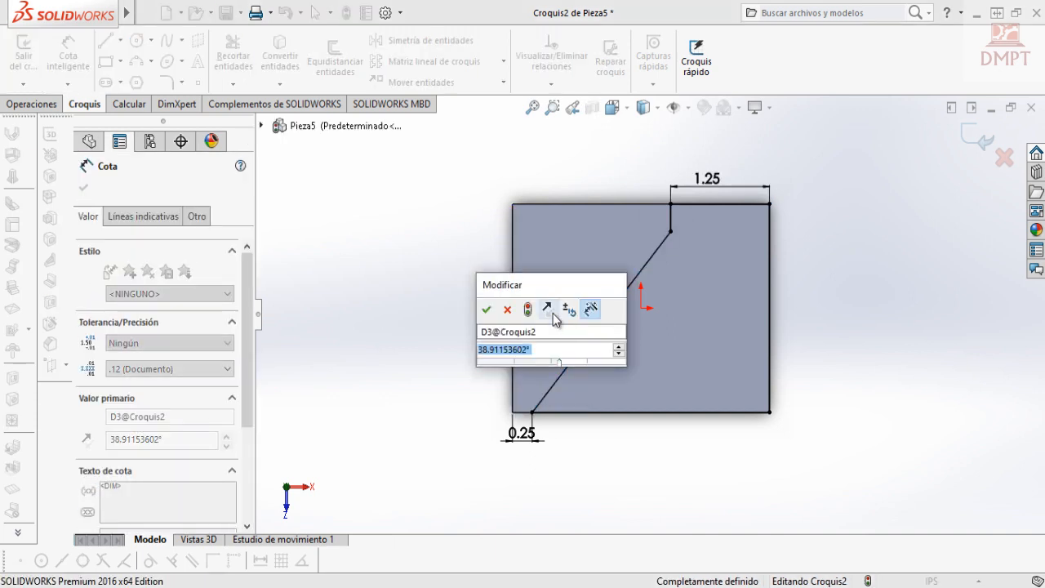
text(40)
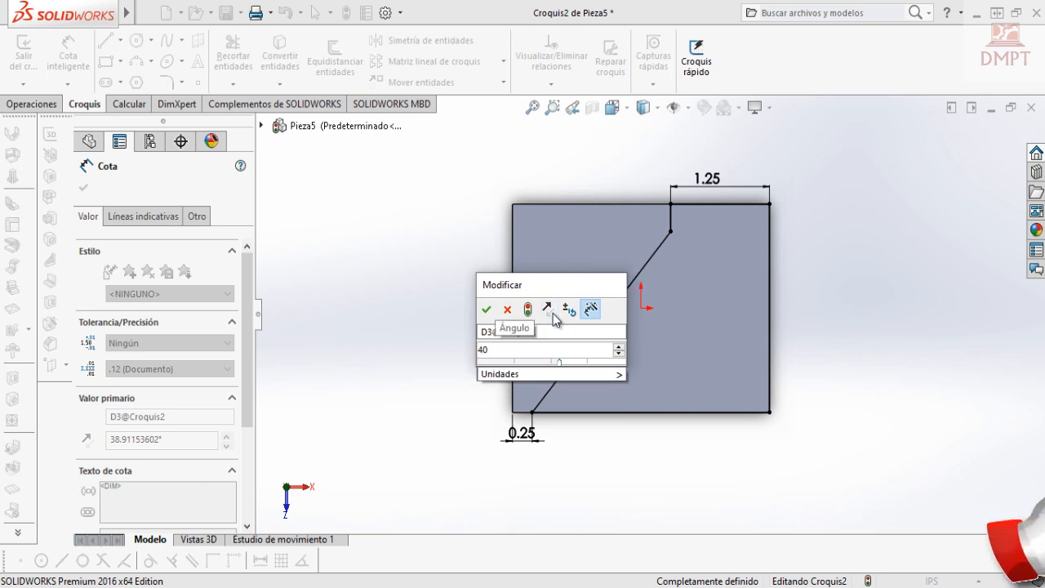
key(Return)
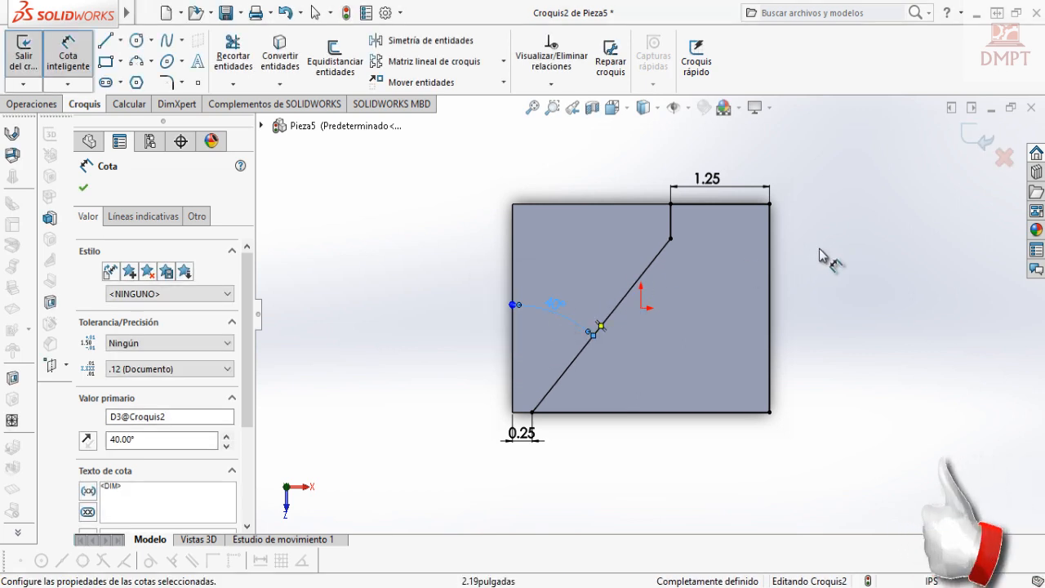
key(Escape)
click(983, 142)
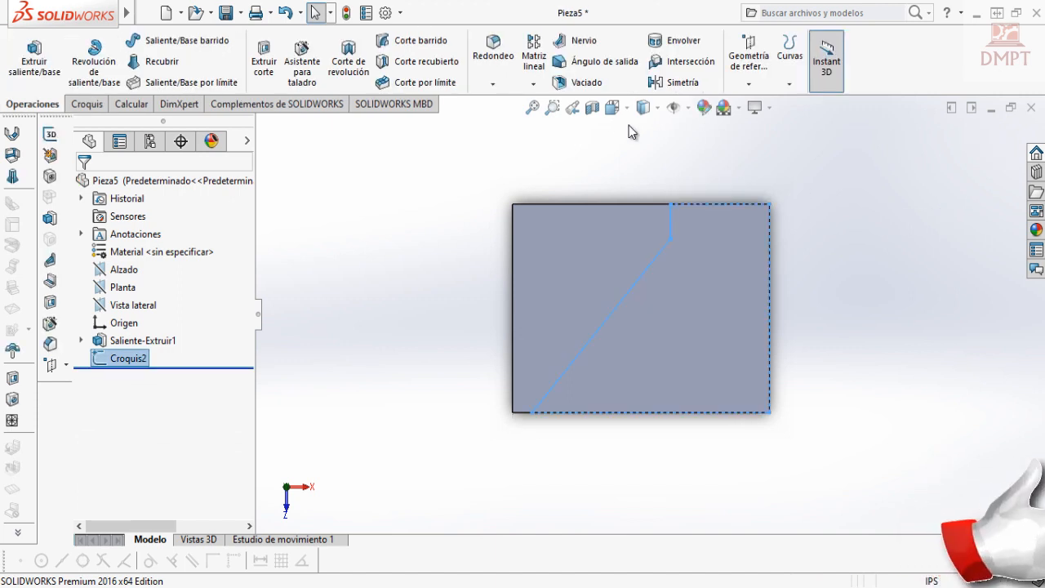
click(612, 107)
click(698, 154)
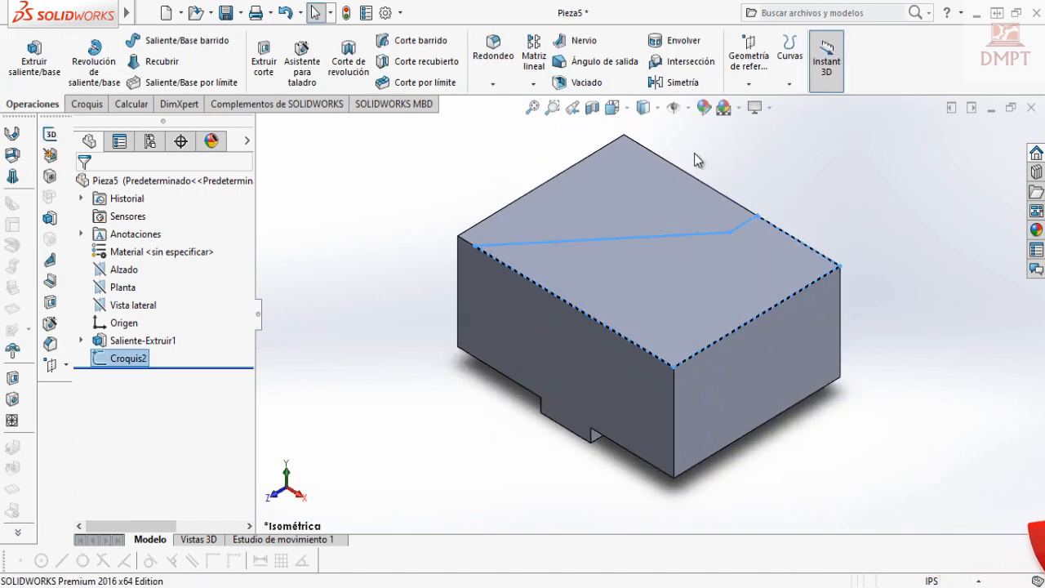
Cut the angled top-face profile 0.75 in down into the block with Extruded Cut, then fit the part in view
click(264, 64)
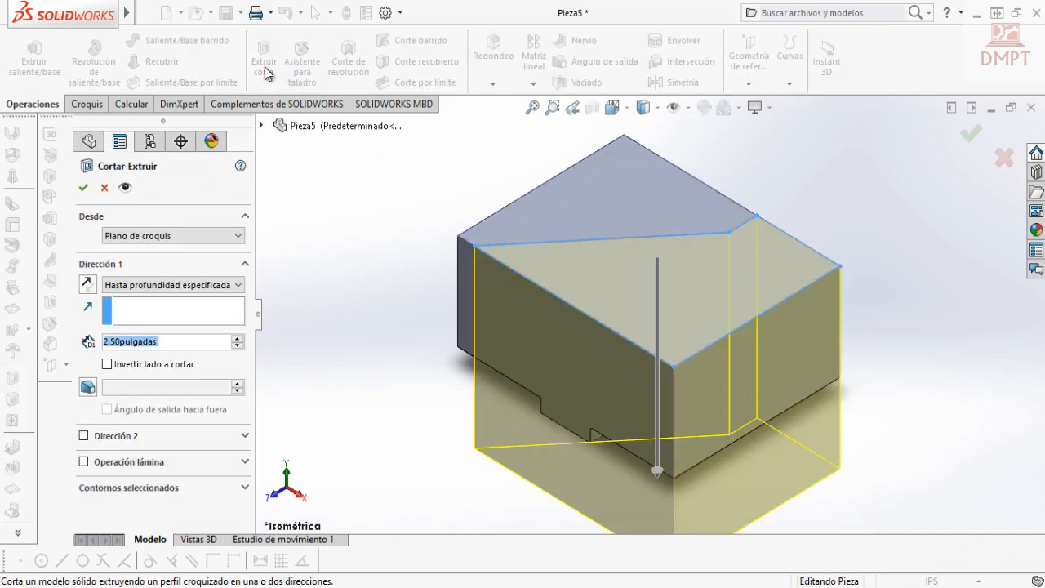
text(0.75)
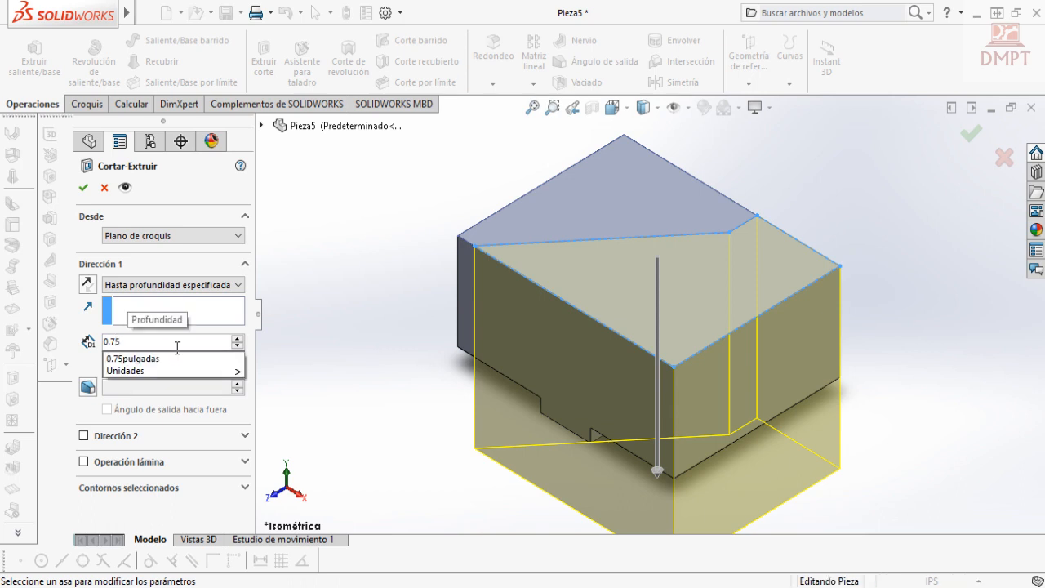
key(Return)
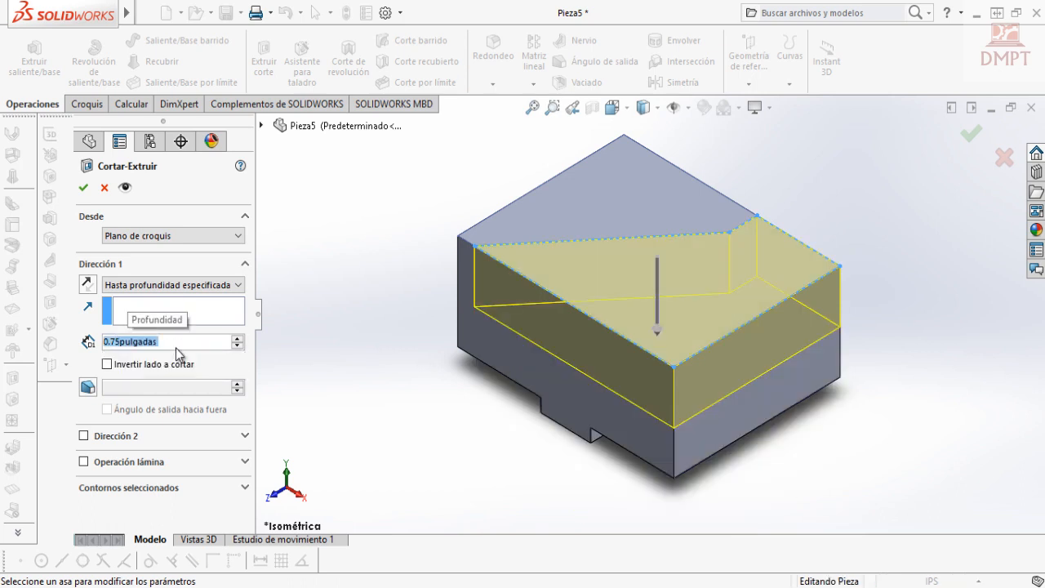
click(83, 187)
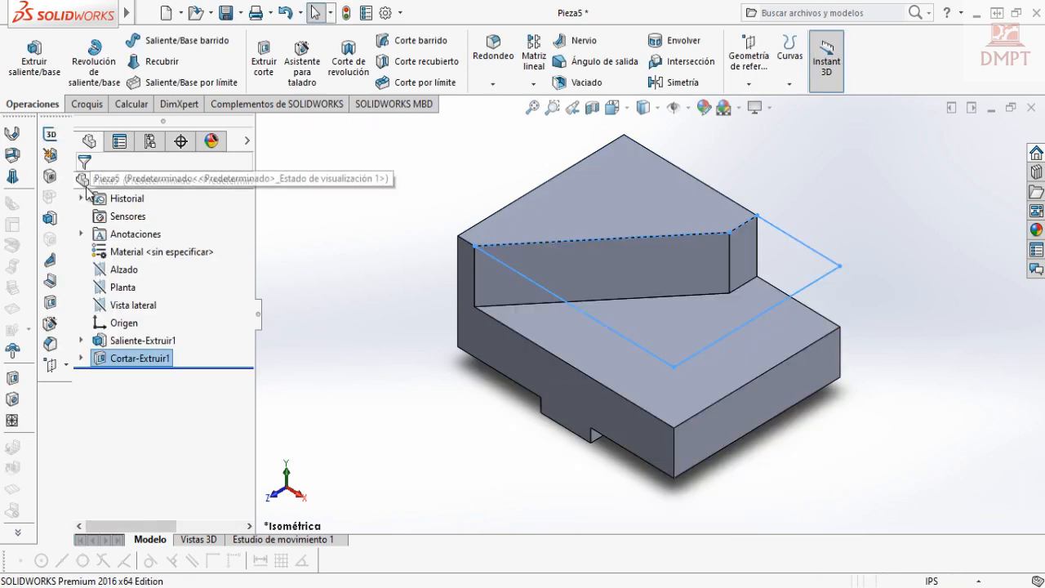
click(461, 406)
key(f)
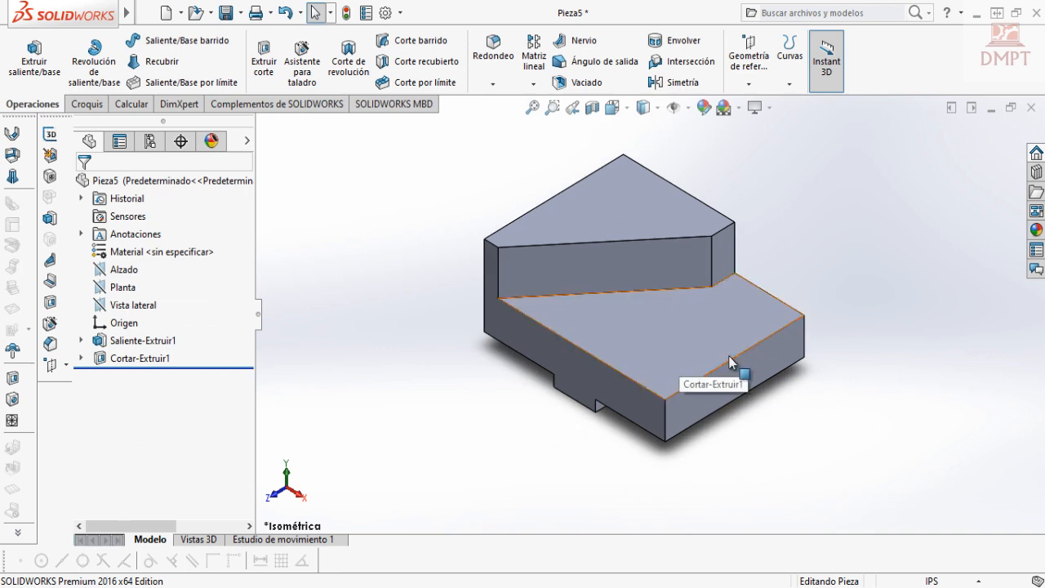
Sketch a closed right triangle about 0.77 in wide in the upper-left corner of the part's left side face, seen in left view
click(614, 109)
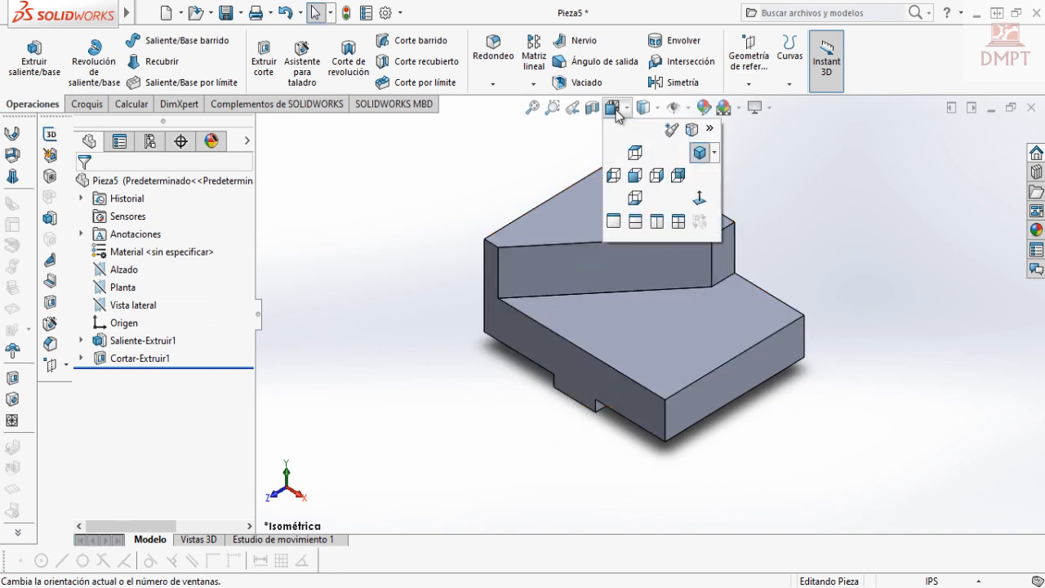
click(615, 176)
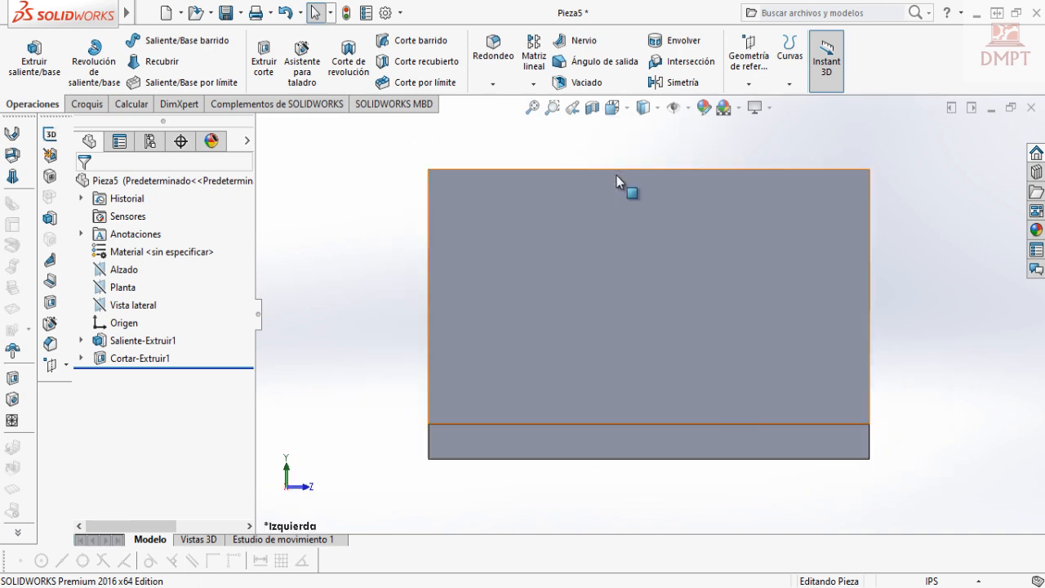
scroll(627, 262, up, 2)
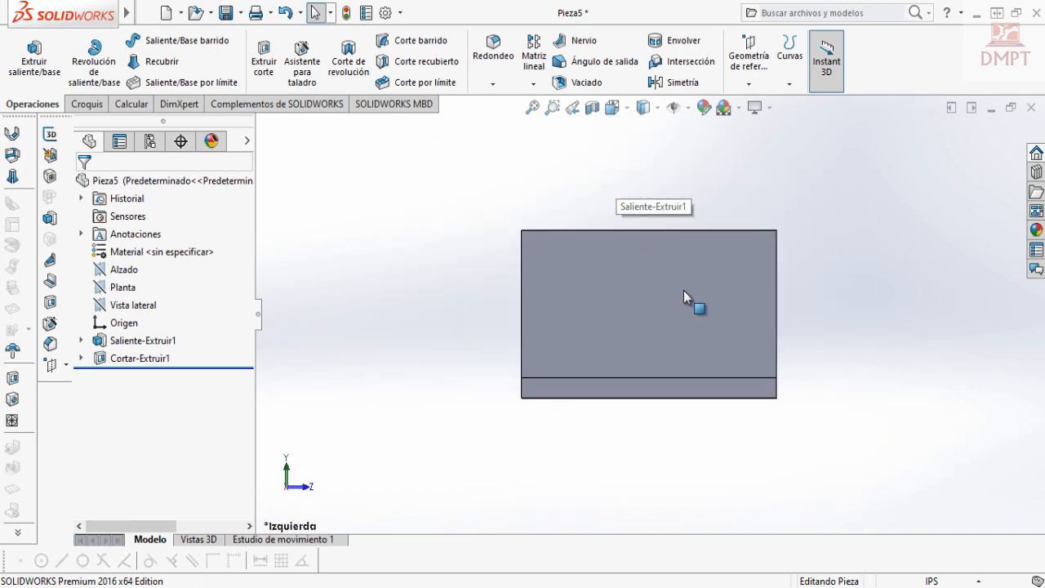
scroll(670, 314, down, 1)
click(669, 315)
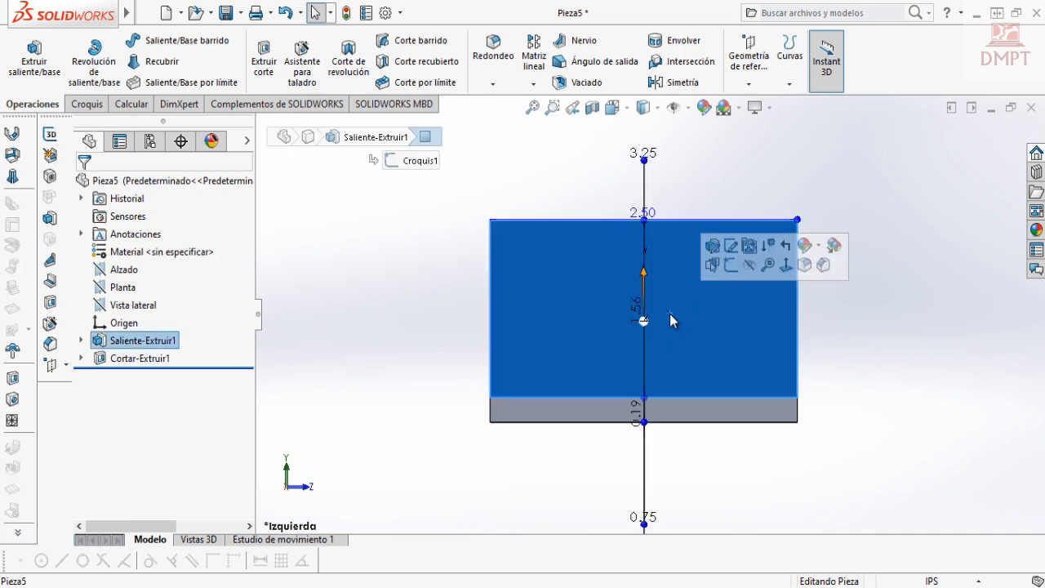
click(730, 265)
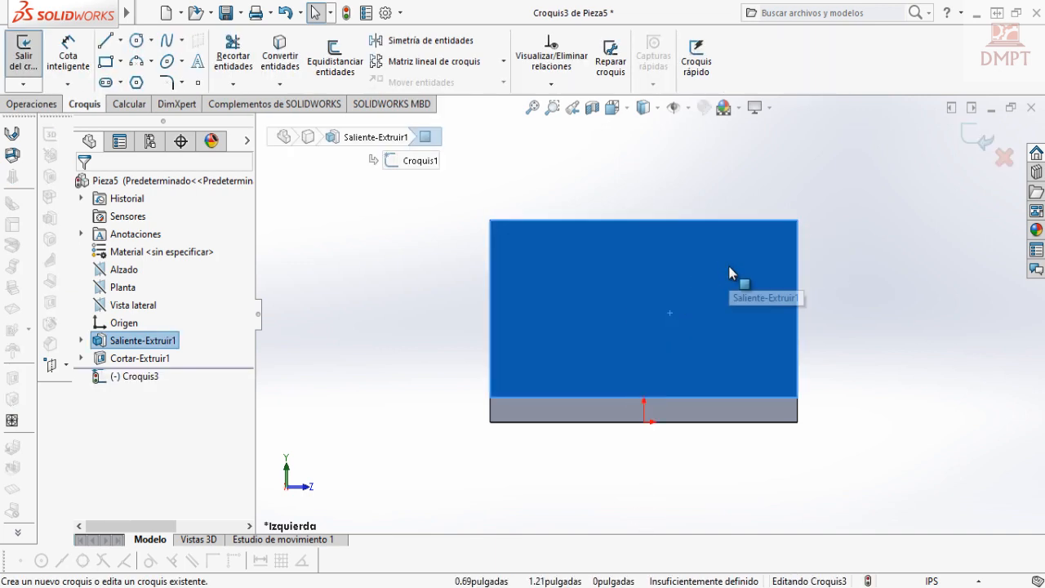
click(660, 203)
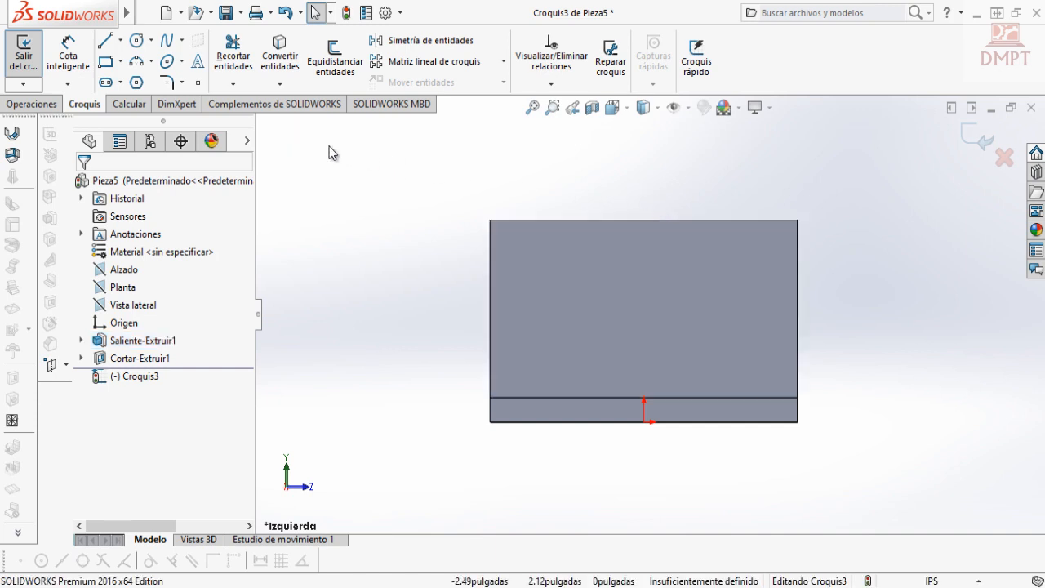
click(107, 46)
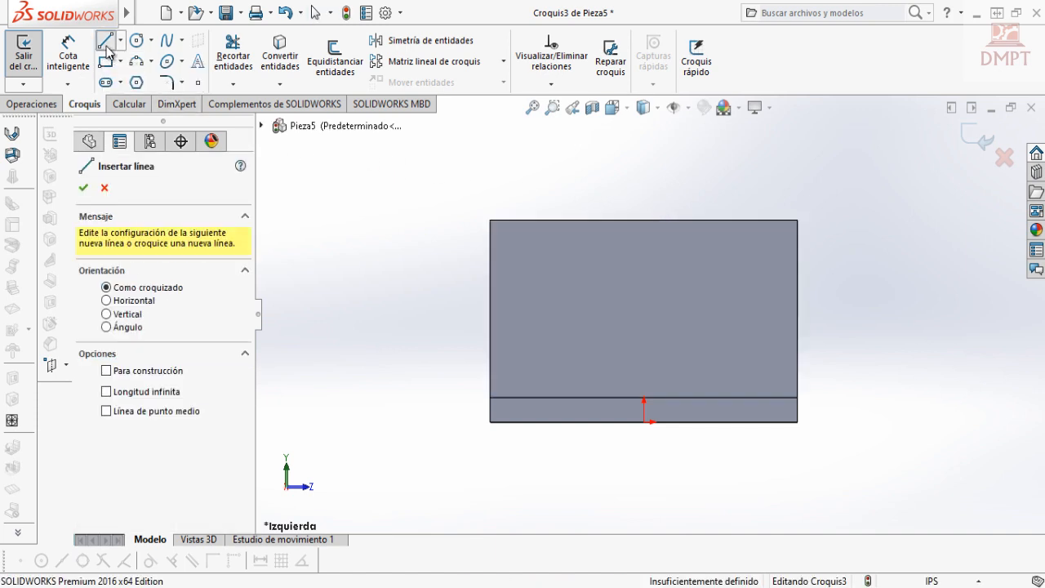
click(490, 220)
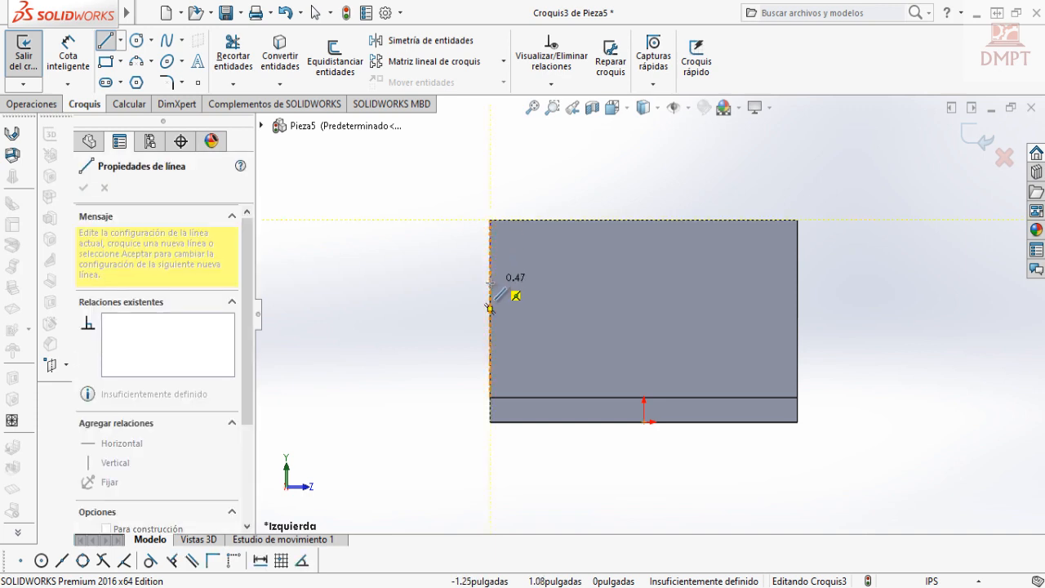
click(490, 282)
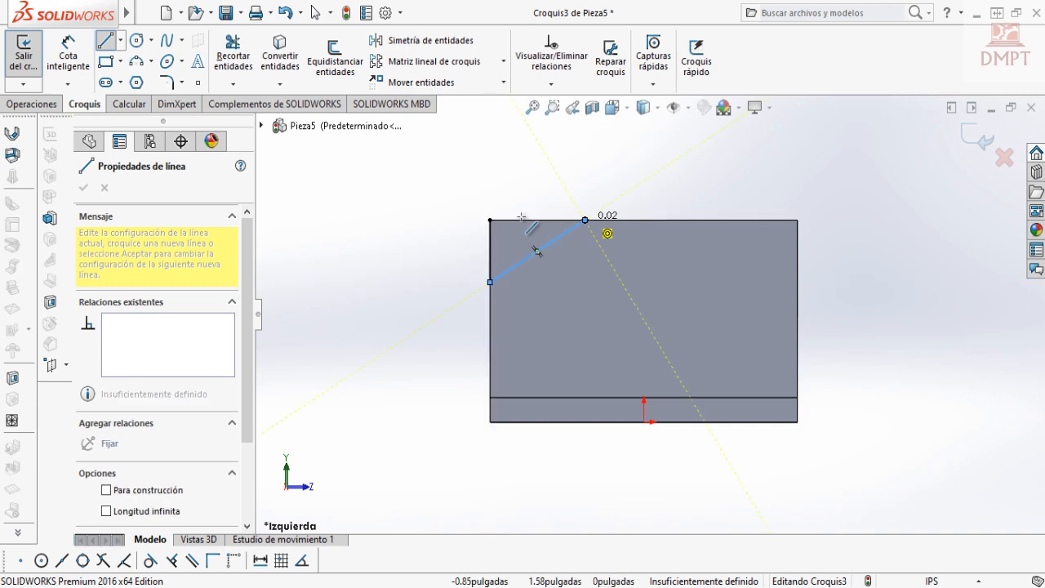
click(585, 220)
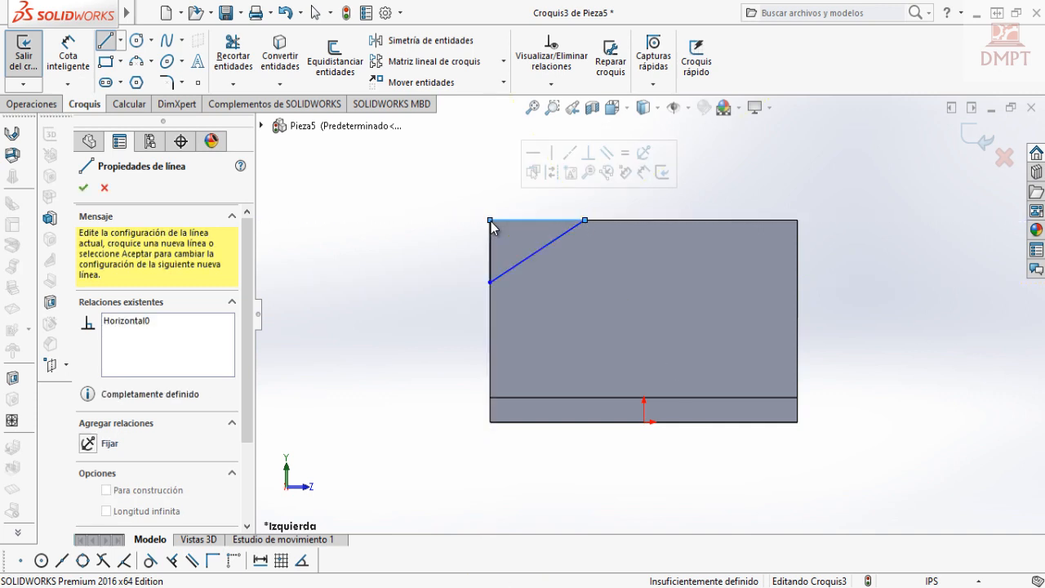
click(490, 221)
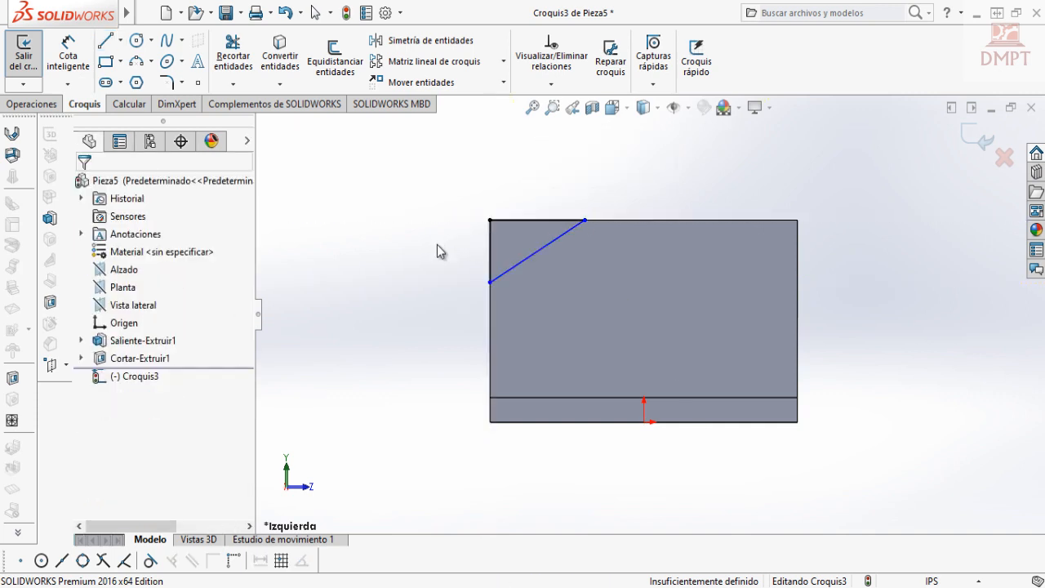
Dimension the triangle's horizontal line and set its length to 0.94 in
click(90, 71)
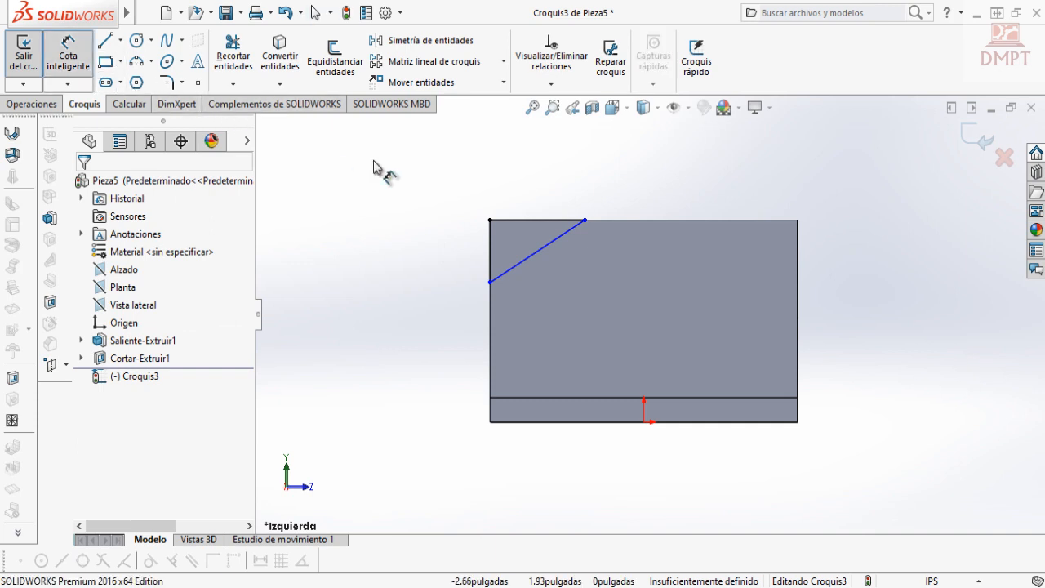
click(522, 219)
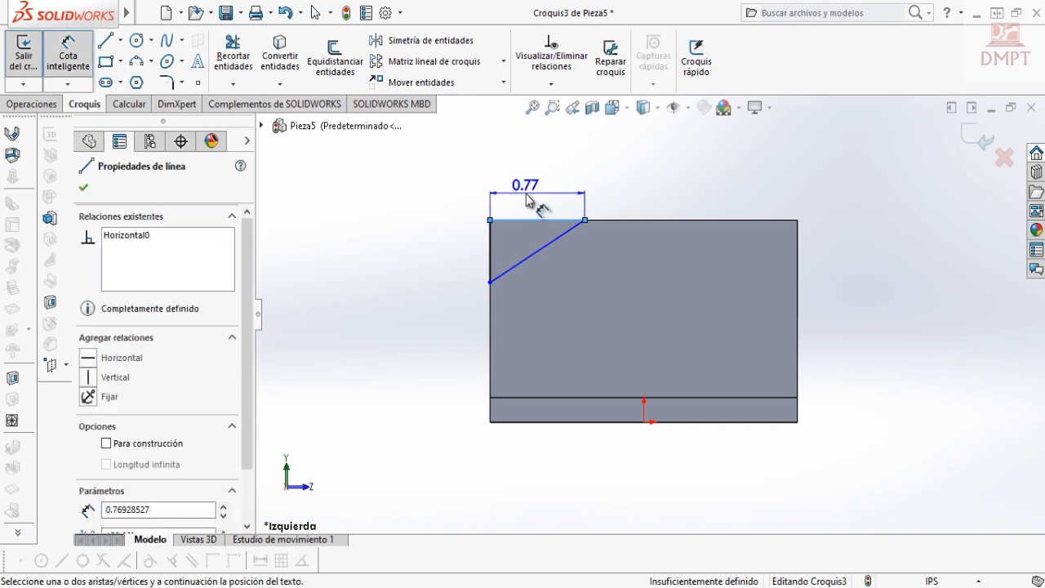
click(531, 201)
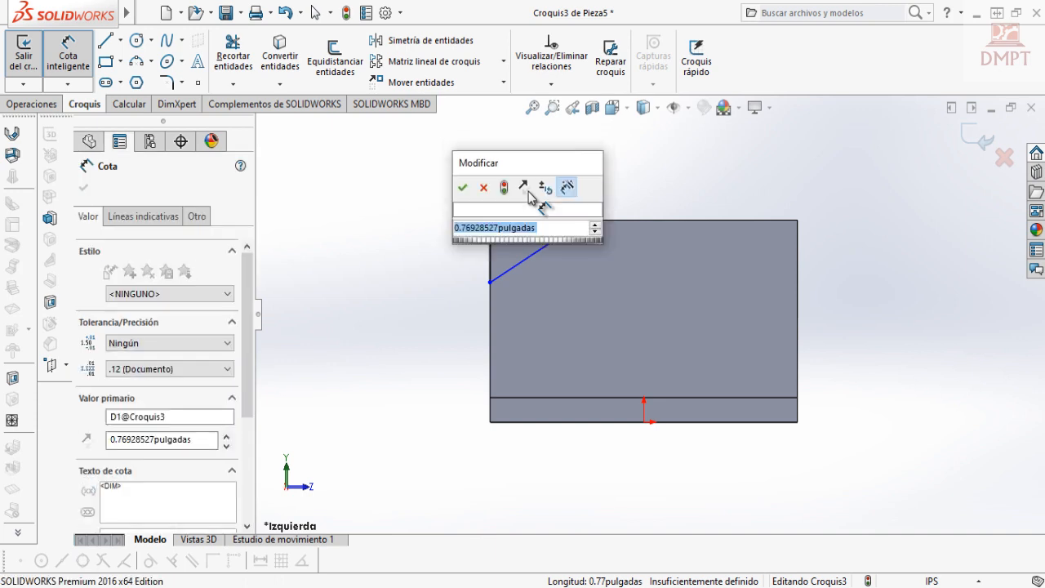
text(0.94)
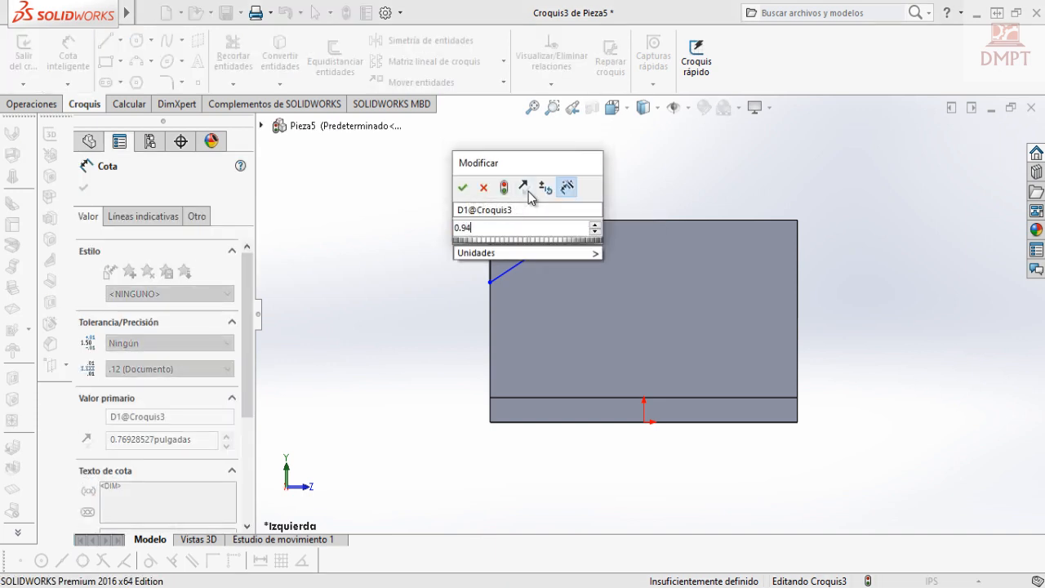
key(Return)
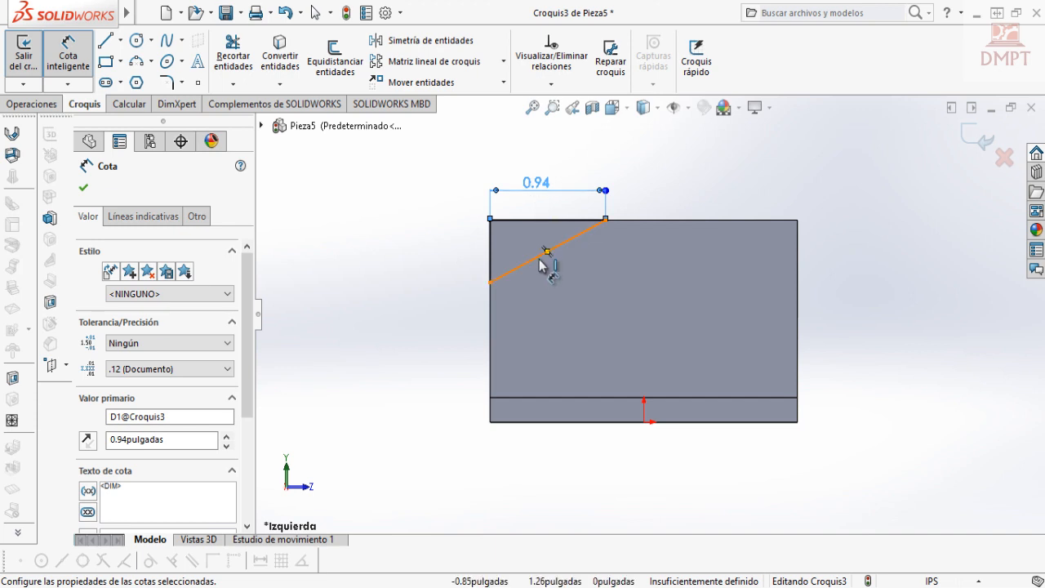
Dimension the angle between the triangle's diagonal and its horizontal line at 30° and exit the sketch
click(544, 221)
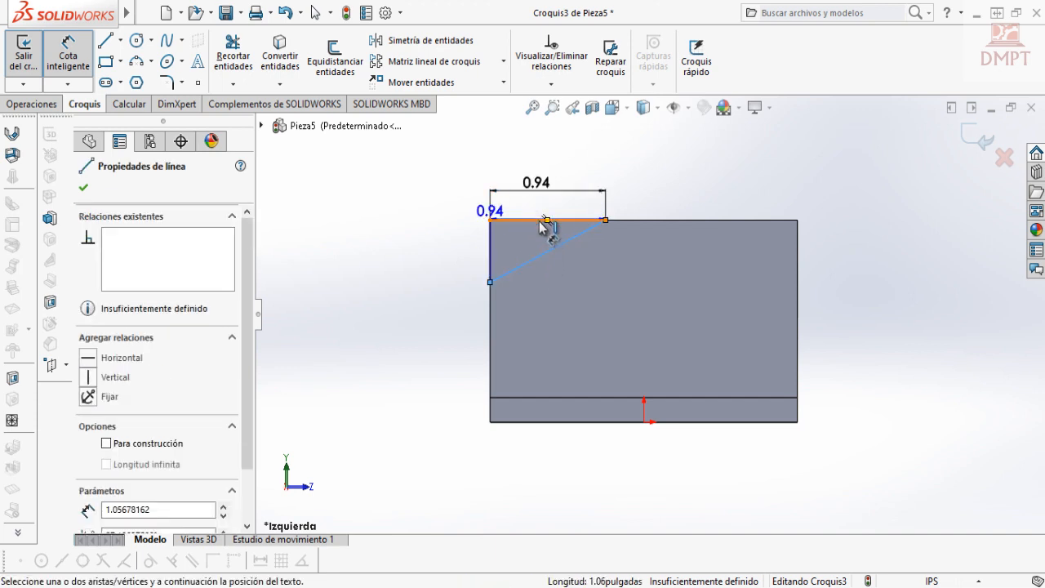
click(560, 221)
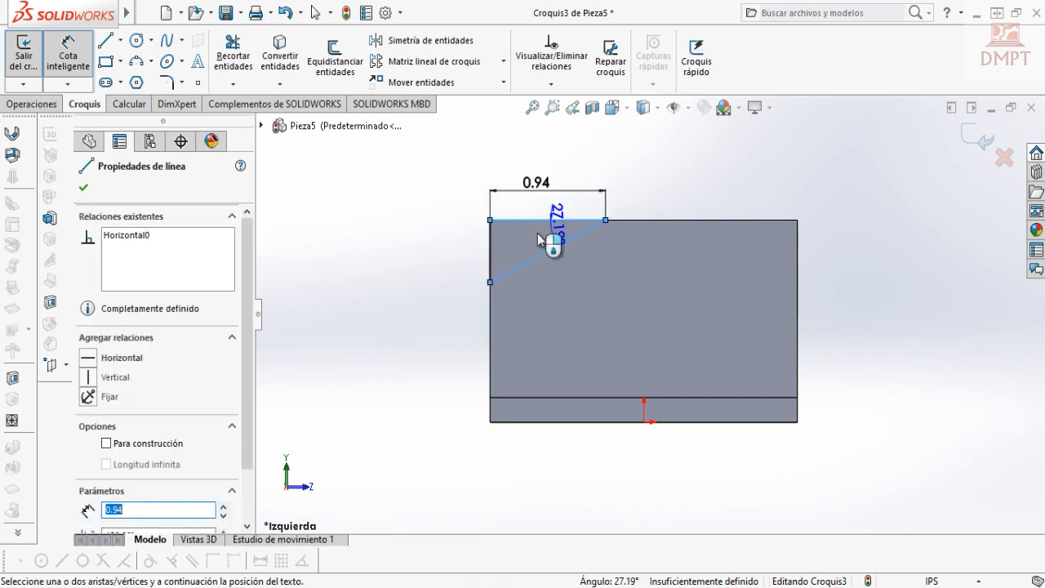
click(511, 254)
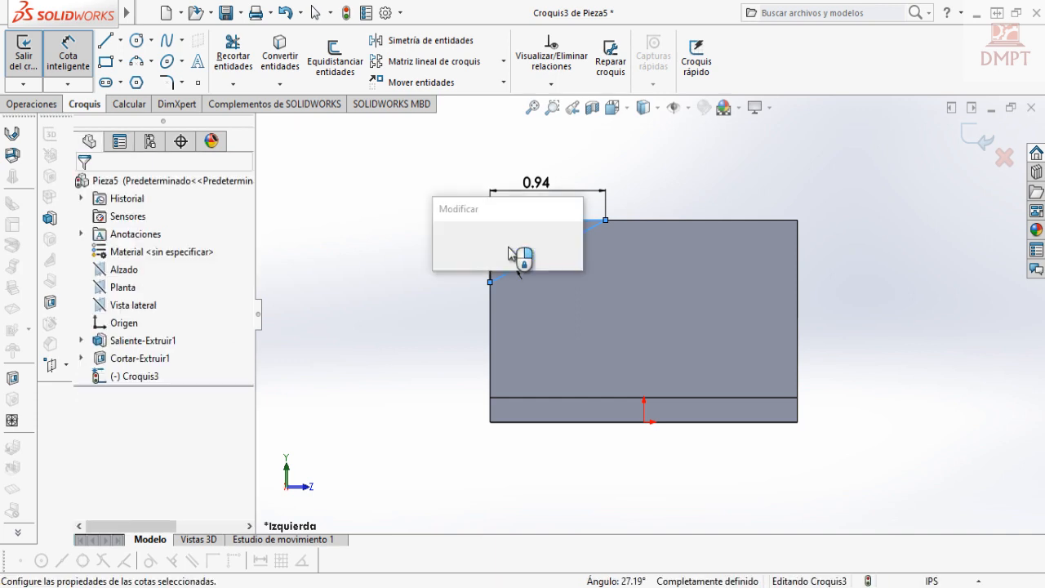
text(30)
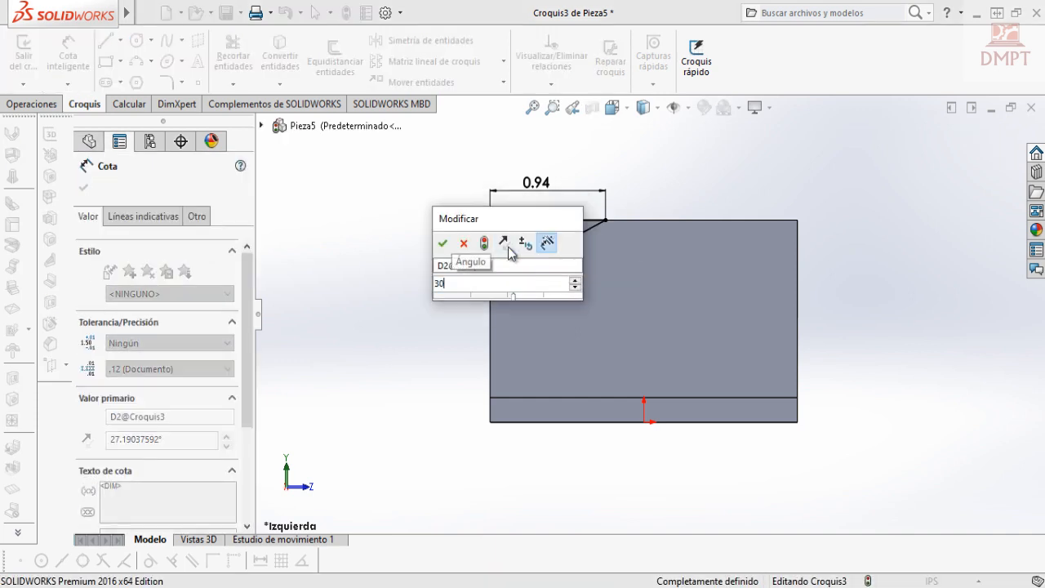
key(Return)
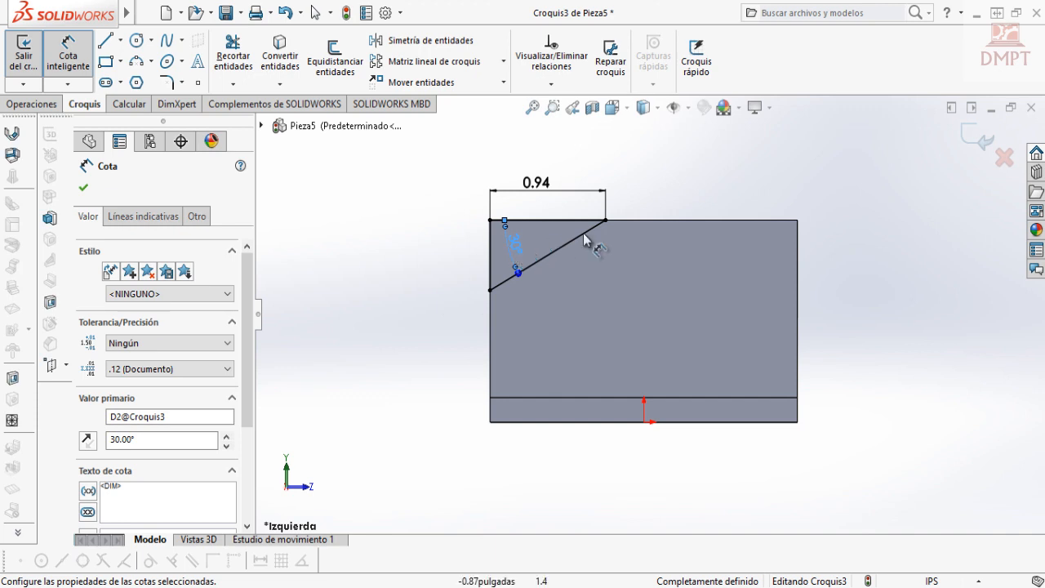
click(972, 139)
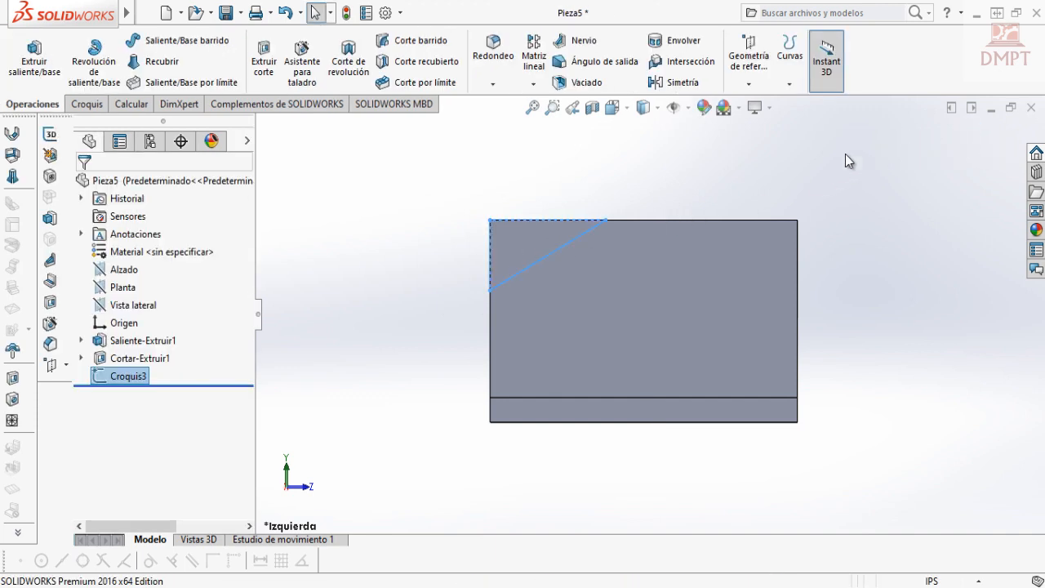
Show the part in isometric view and cut the triangle through the whole part with the Through All (Por todo) end condition
click(614, 109)
click(695, 153)
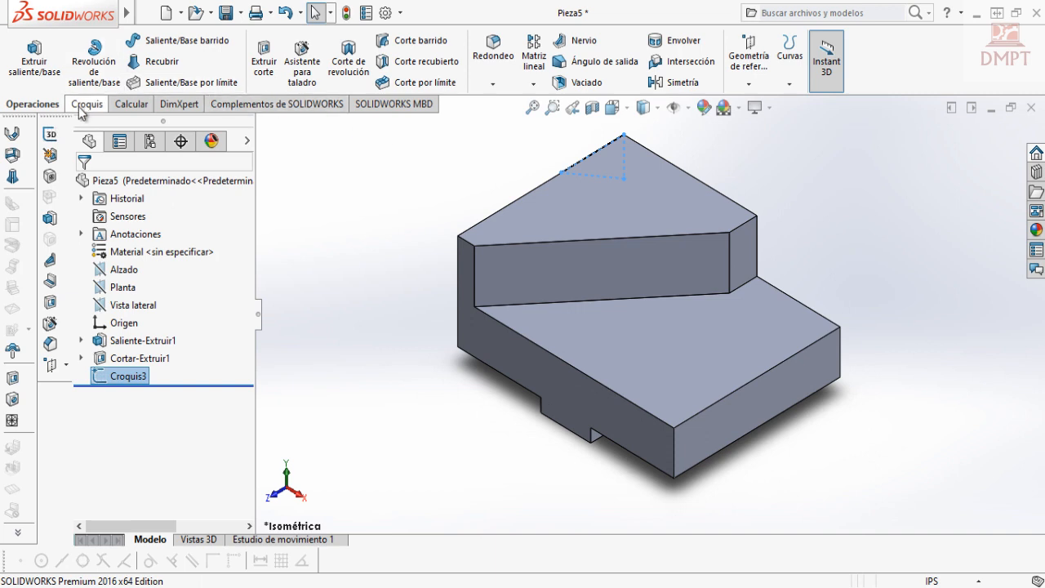
click(271, 64)
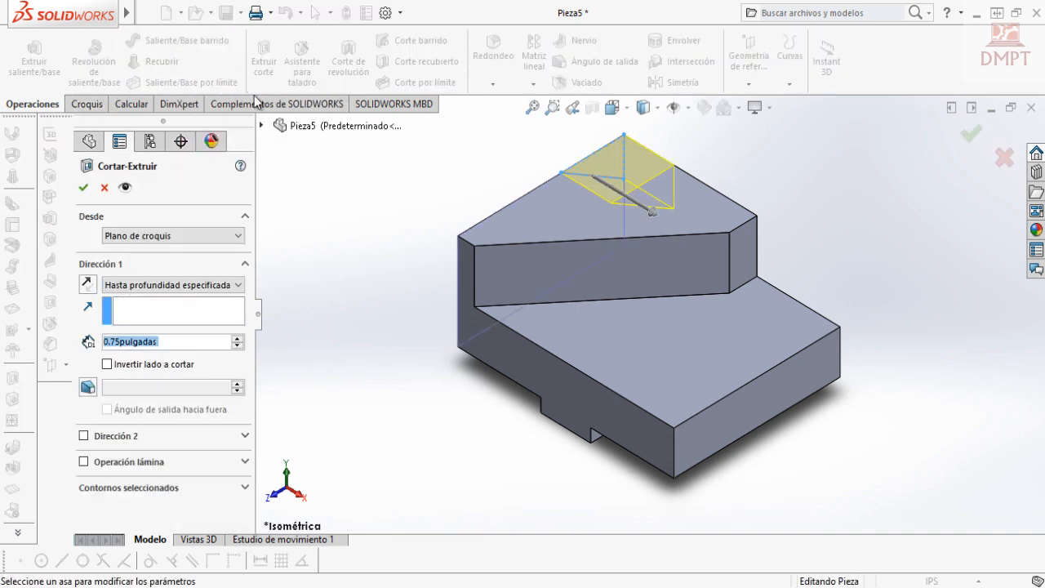
click(186, 287)
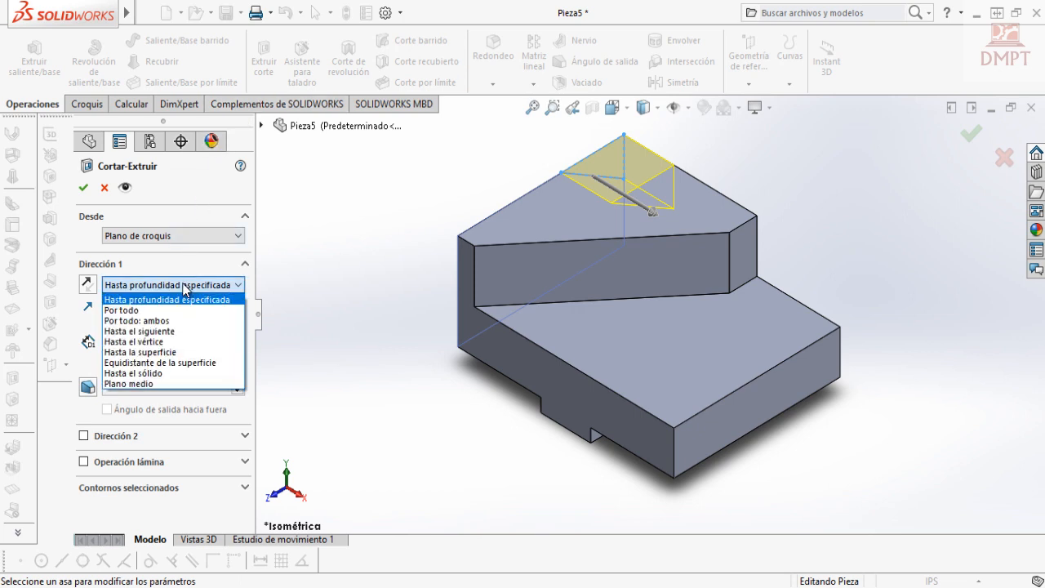
click(161, 315)
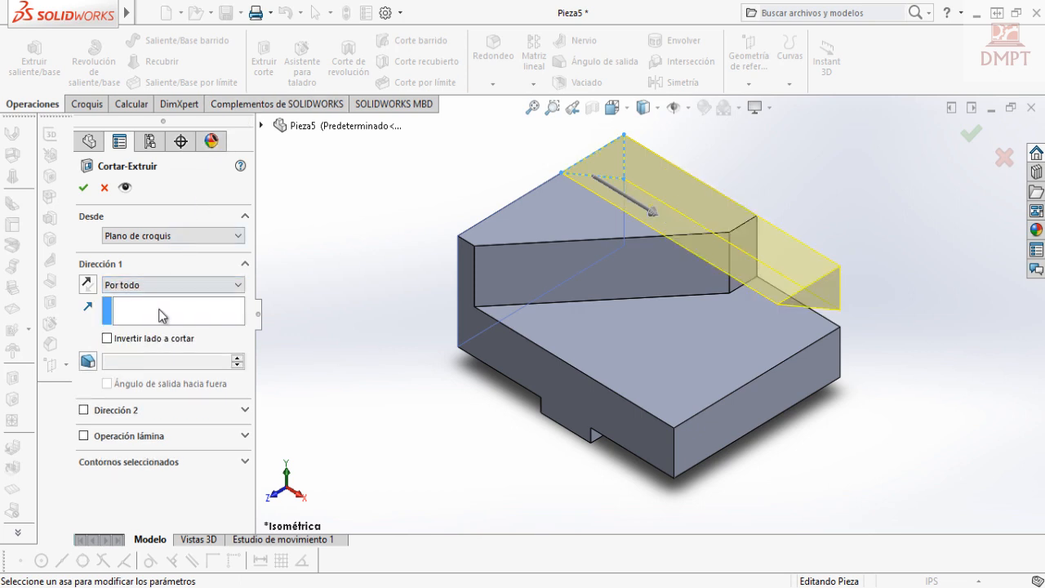
click(83, 189)
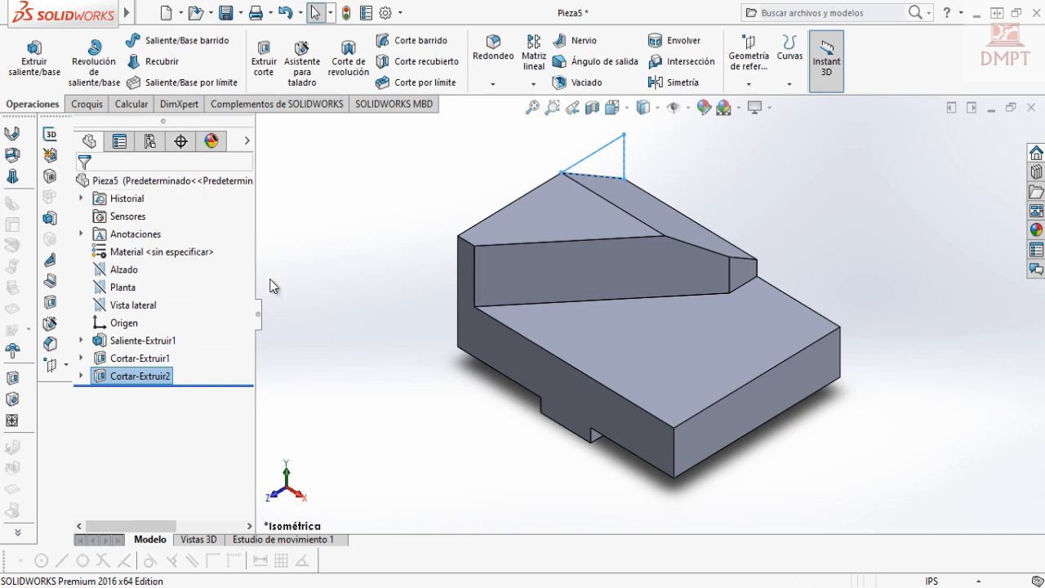
click(384, 342)
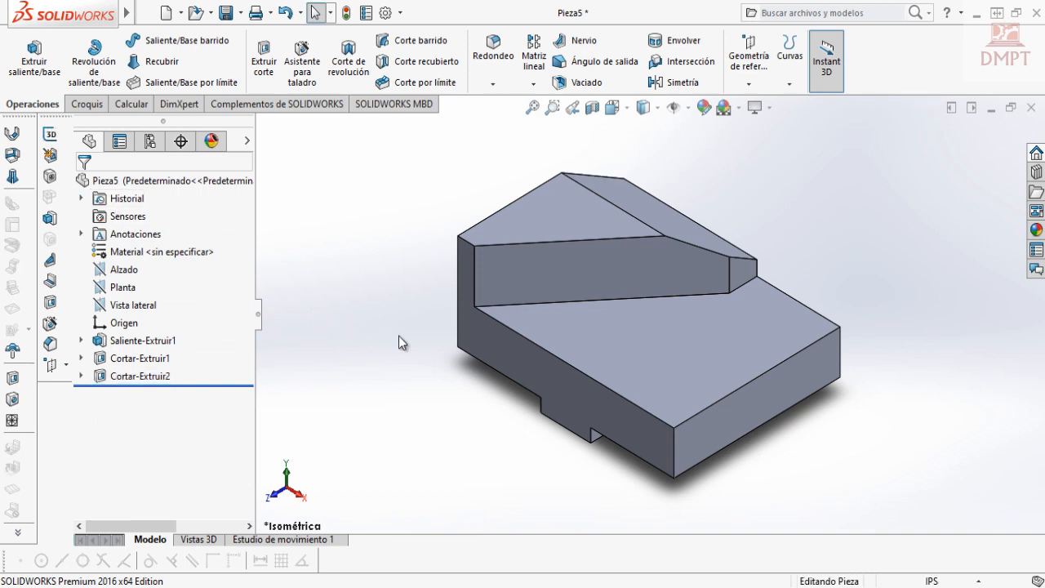
Sketch a closed right triangle about 0.83 in wide on the lower step's flat top face, in its lower-right corner seen in normal view
click(670, 376)
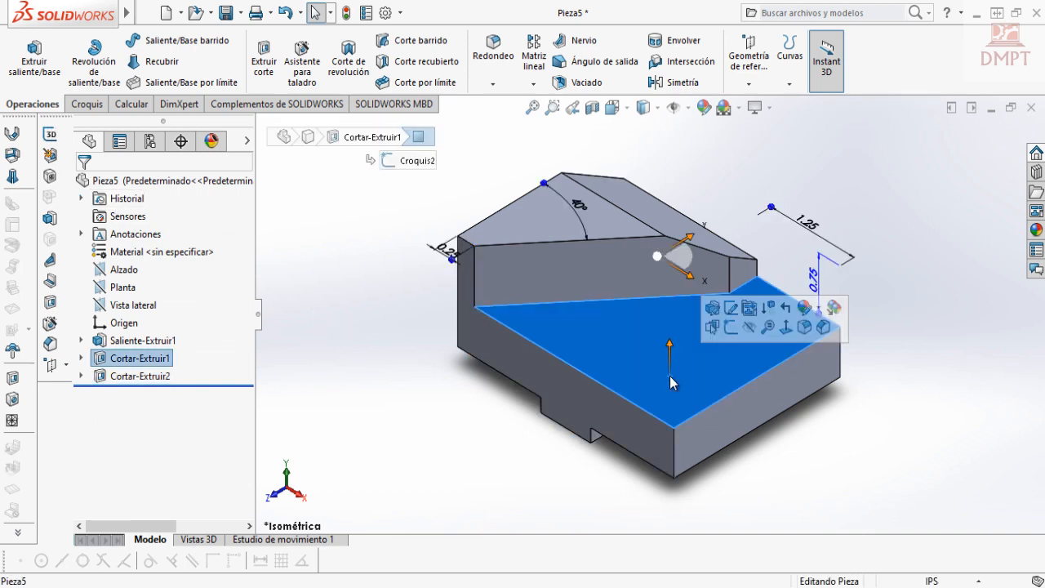
click(731, 328)
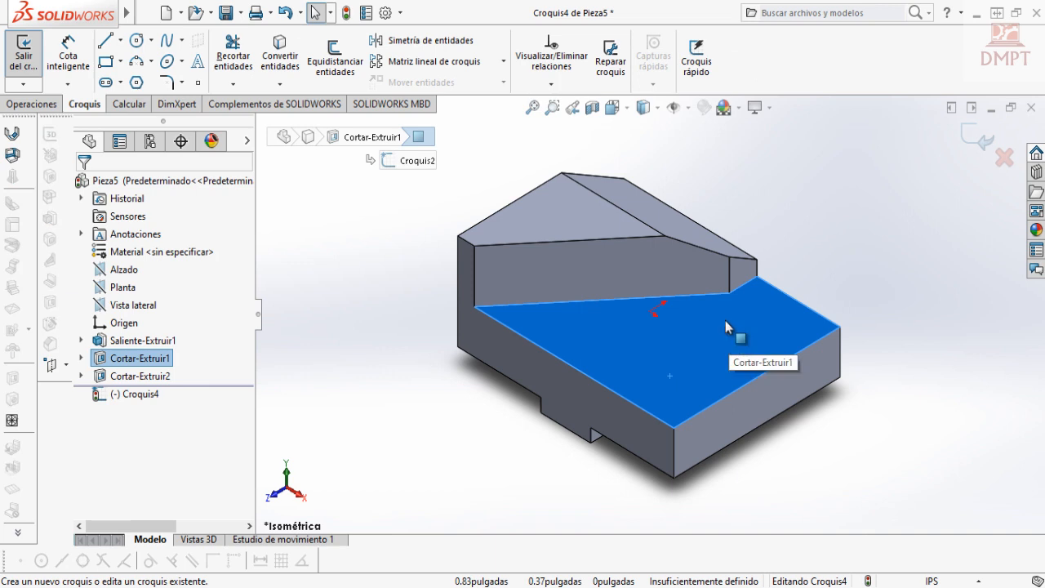
click(613, 107)
click(702, 201)
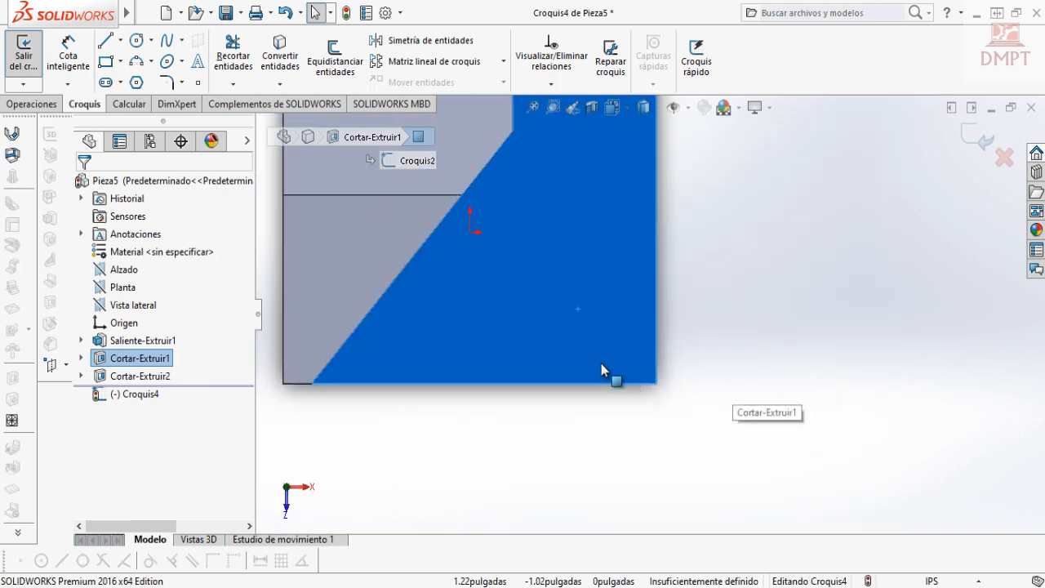
click(710, 313)
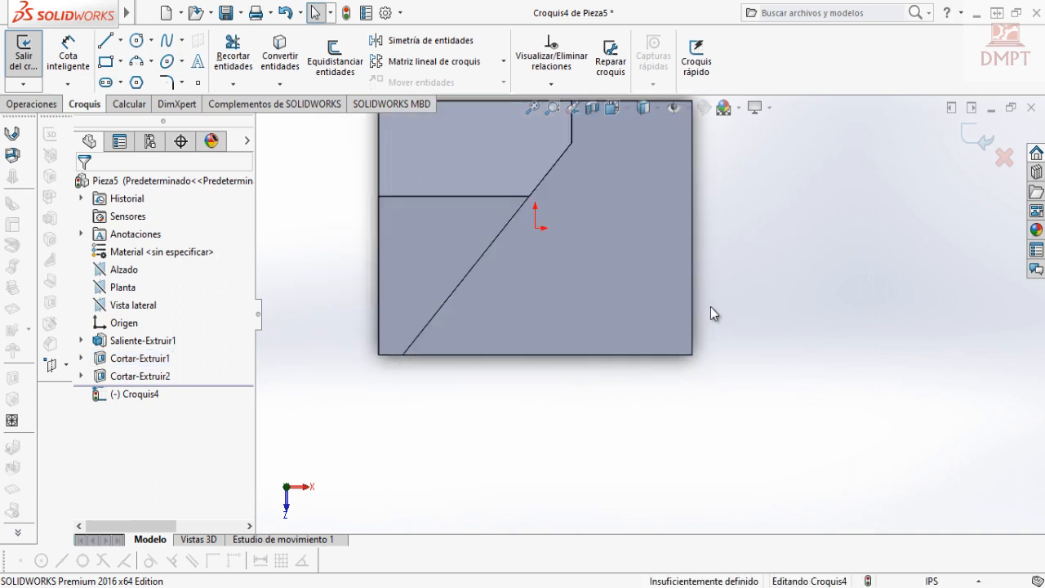
click(106, 43)
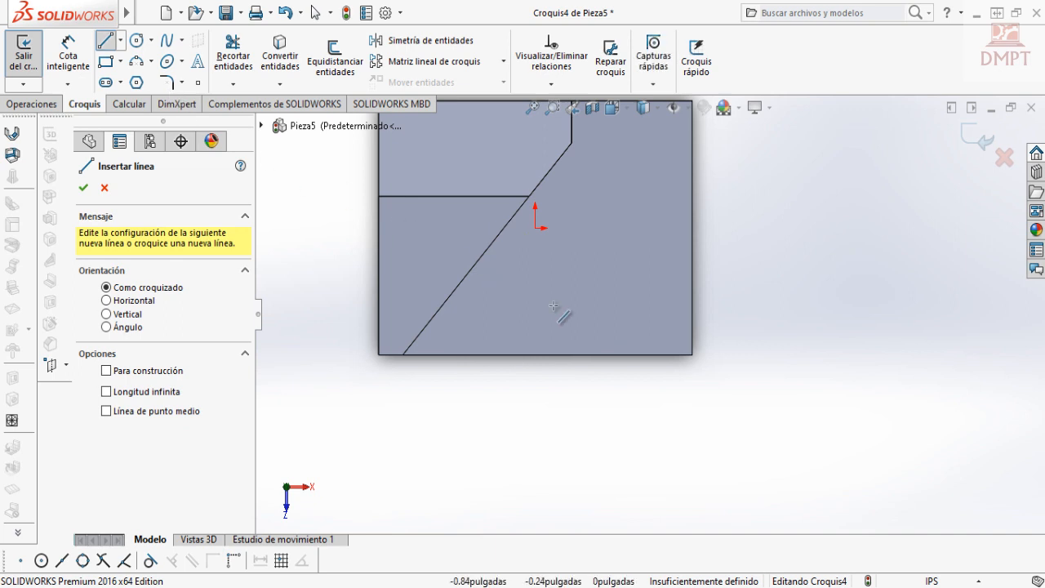
click(691, 355)
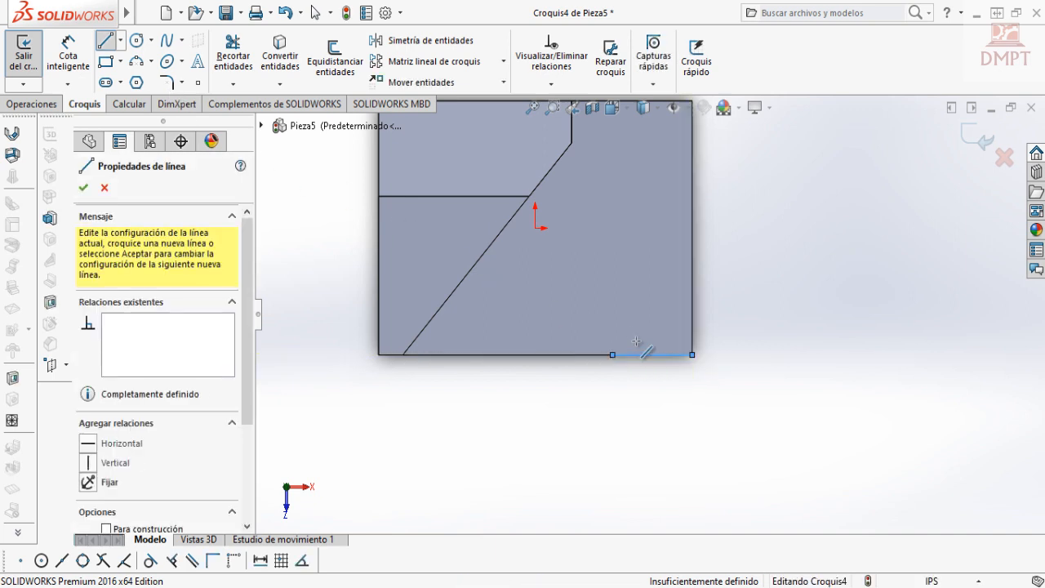
click(612, 355)
click(693, 294)
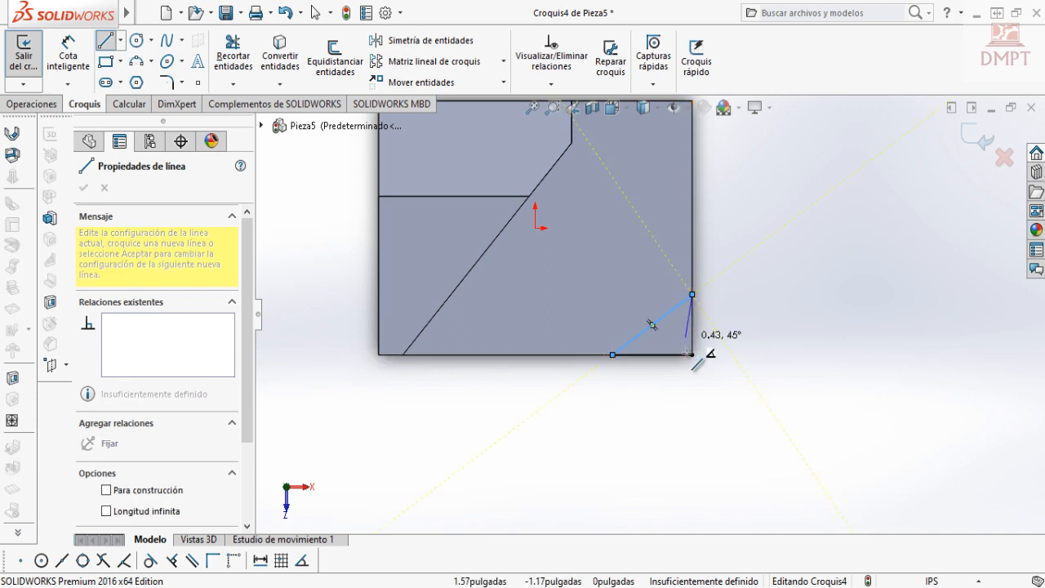
click(693, 354)
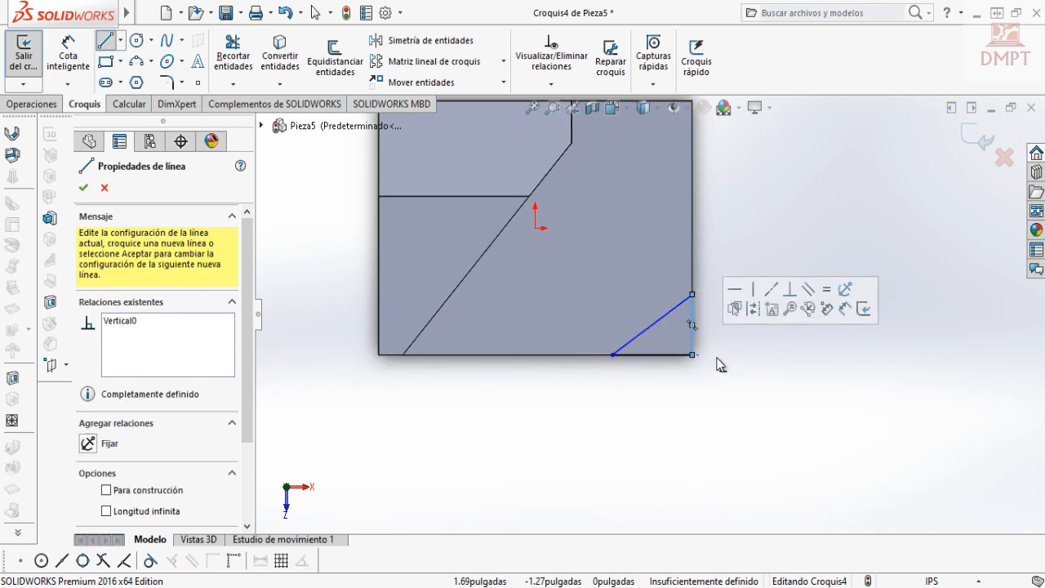
key(Escape)
key(Escape)
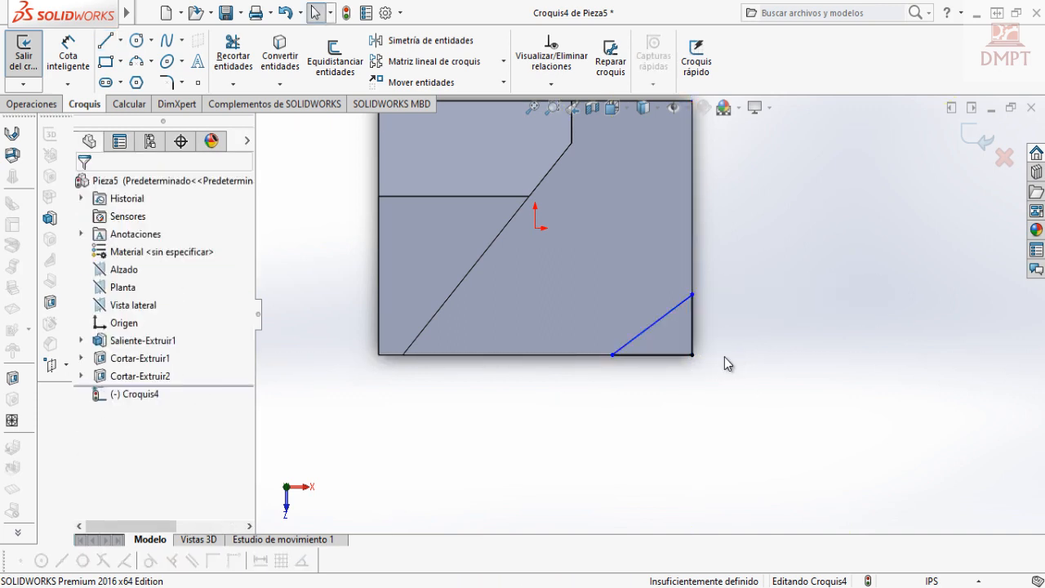
Dimension the corner triangle's horizontal line and set its length to 1.00 in
click(77, 70)
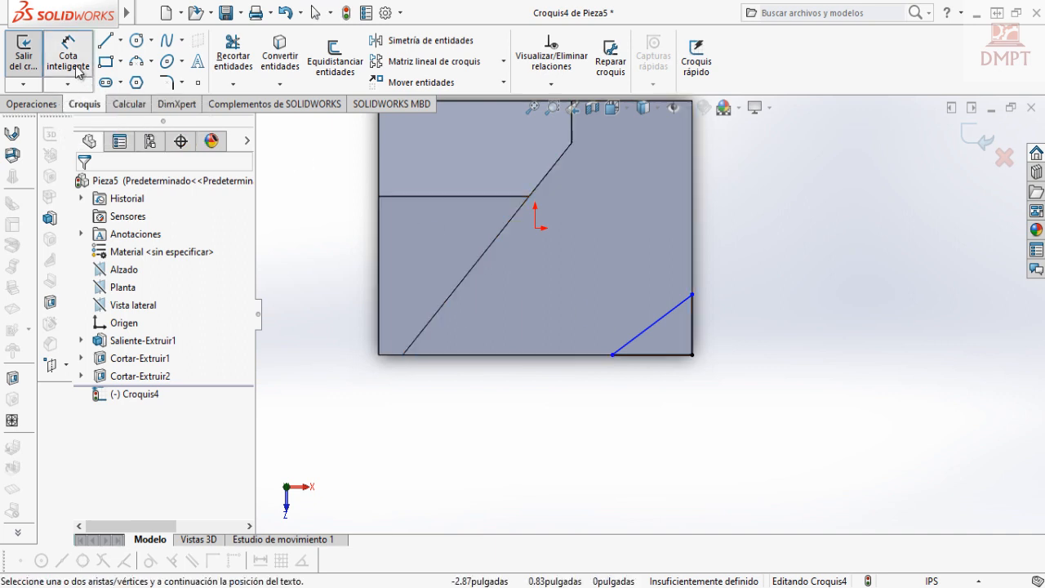
click(648, 356)
click(654, 387)
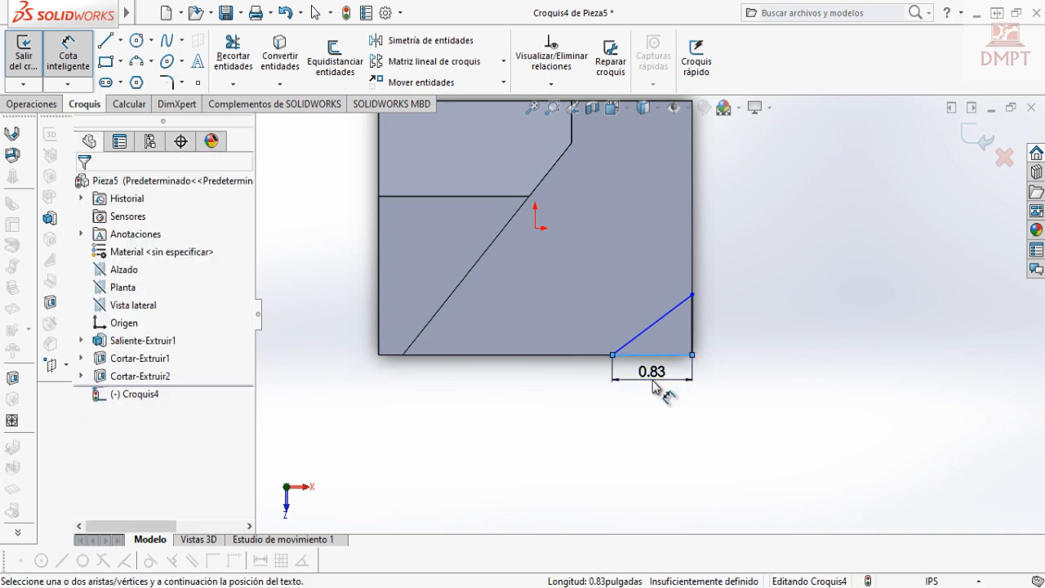
key(Return)
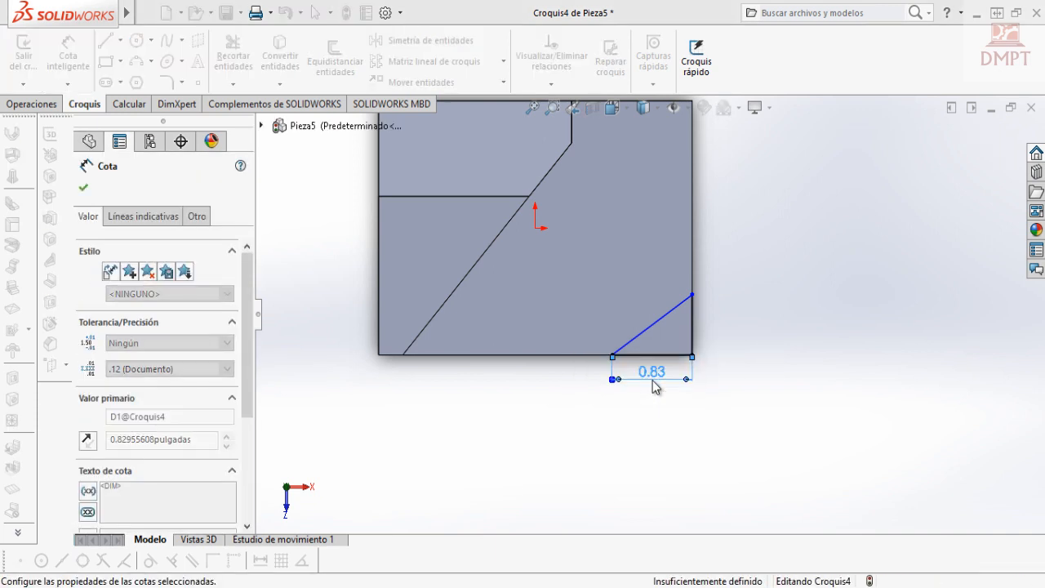
Dimension the angle between the corner triangle's diagonal and its horizontal line at 50° and exit the sketch
click(636, 353)
click(638, 331)
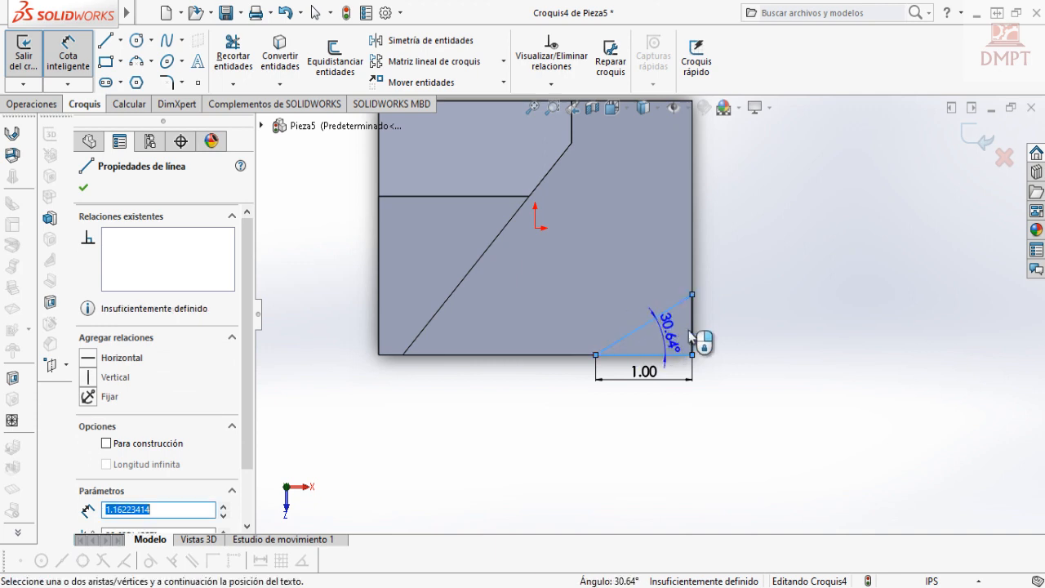
click(744, 329)
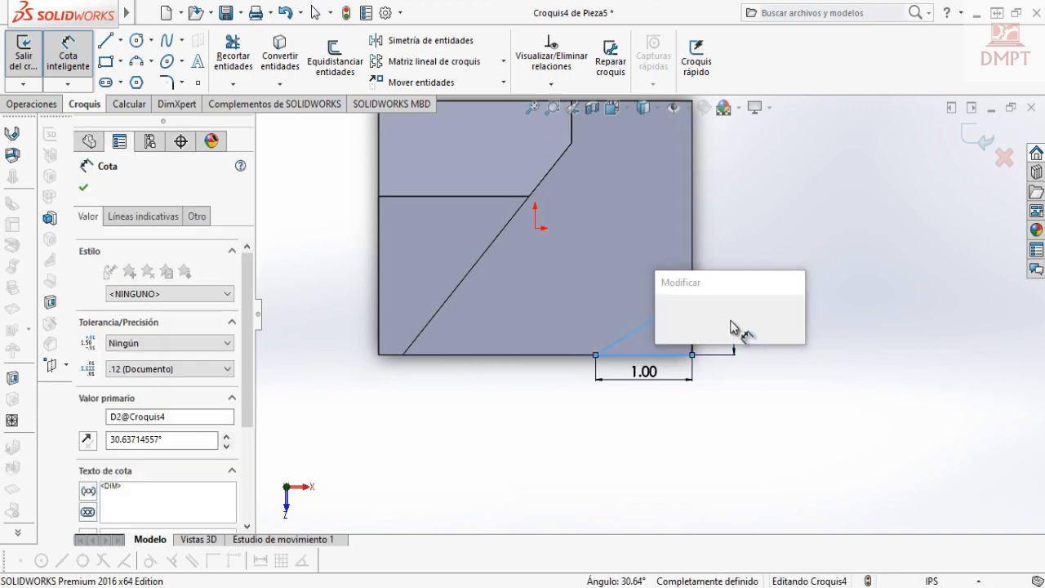
text(30)
key(Return)
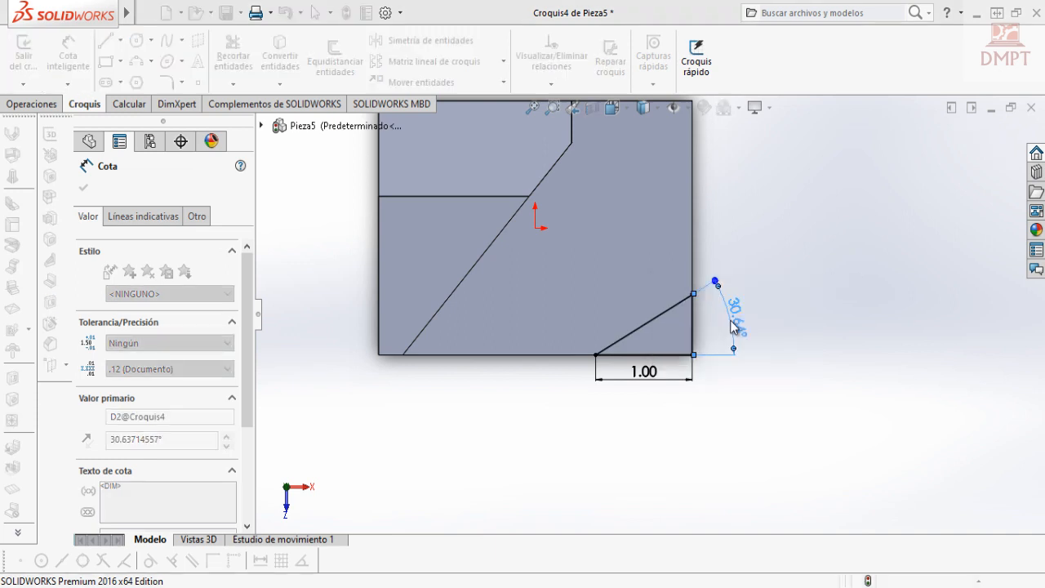
key(Escape)
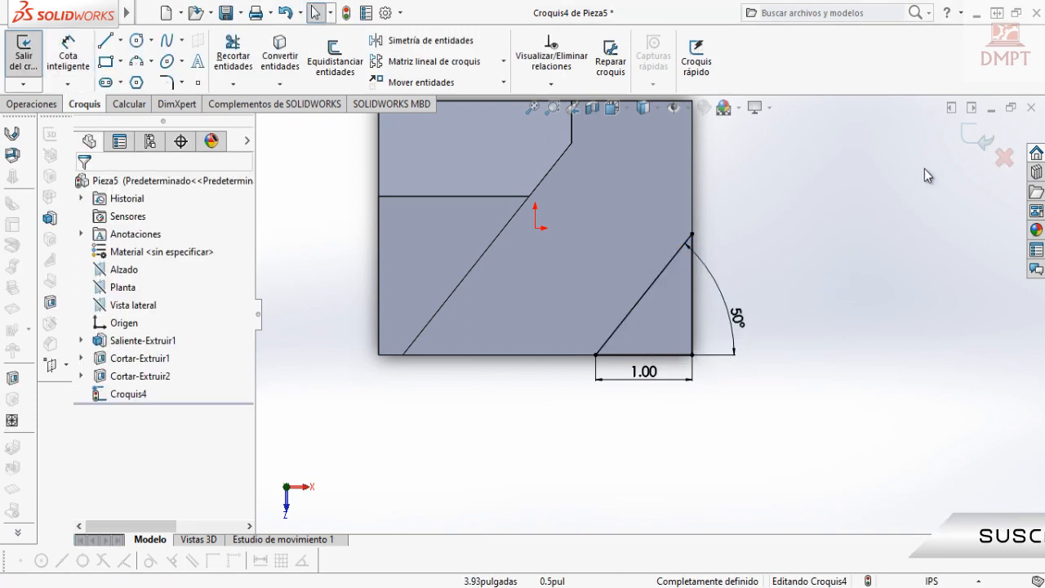
click(974, 146)
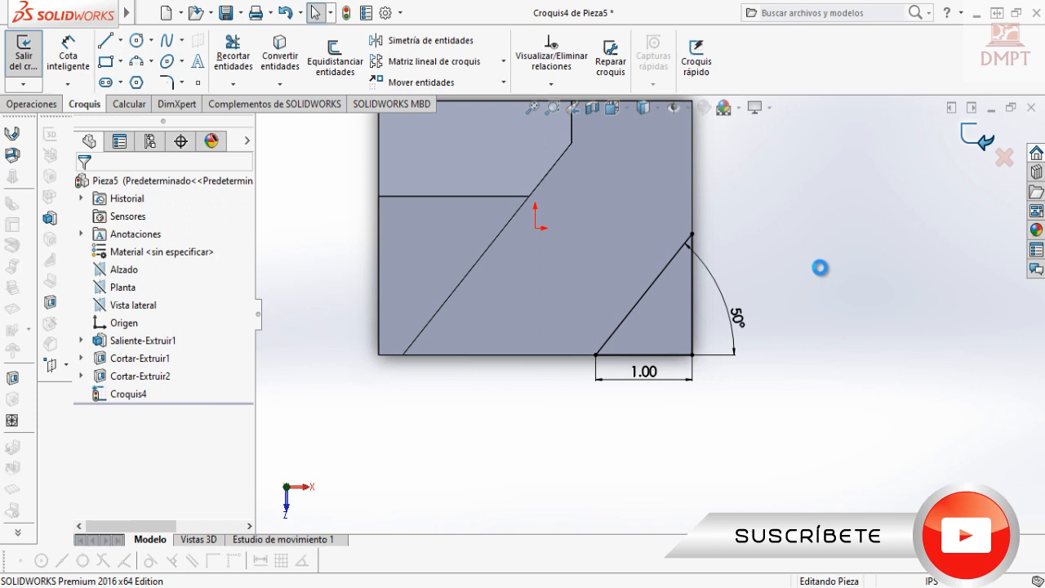
Show the part in isometric view and cut the corner triangle to a blind depth of 0.19 in
click(617, 107)
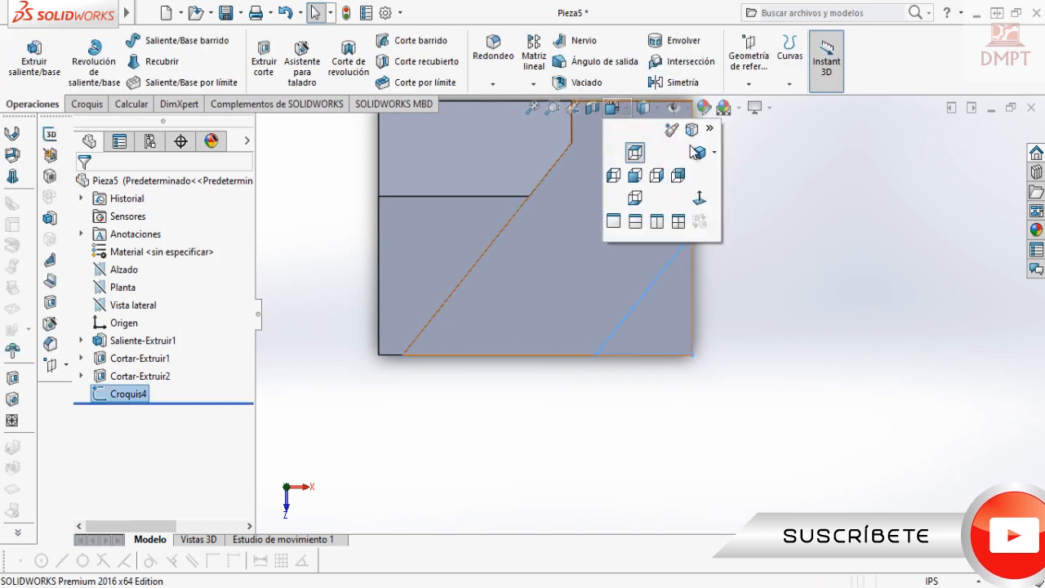
click(696, 152)
key(f)
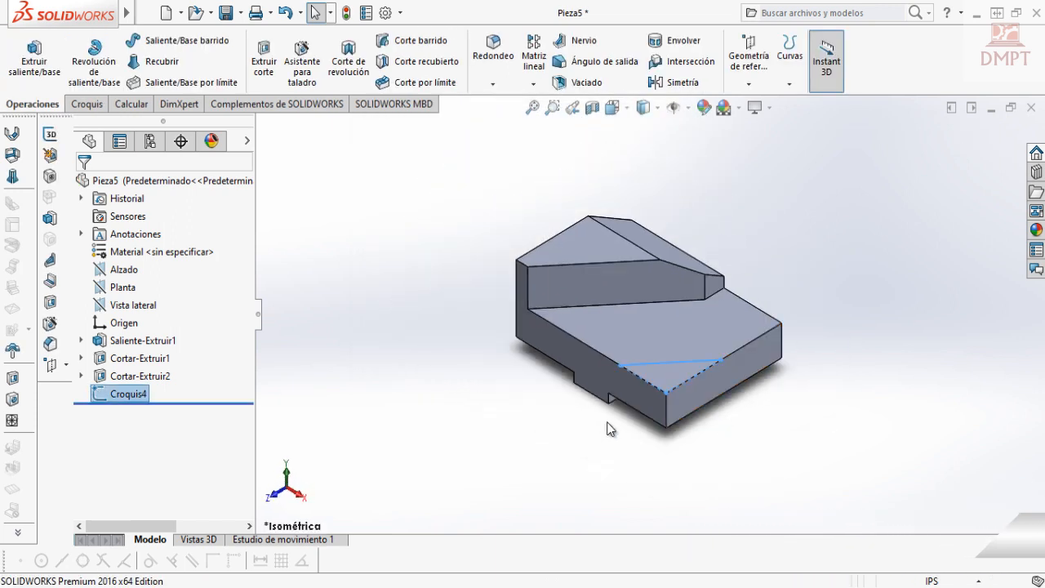
click(263, 57)
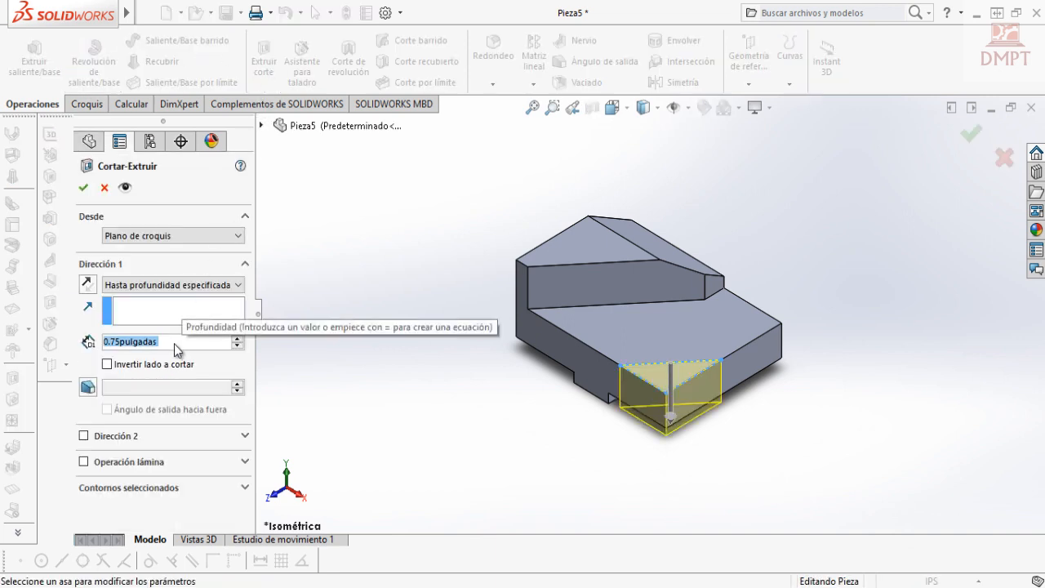
text(0.19)
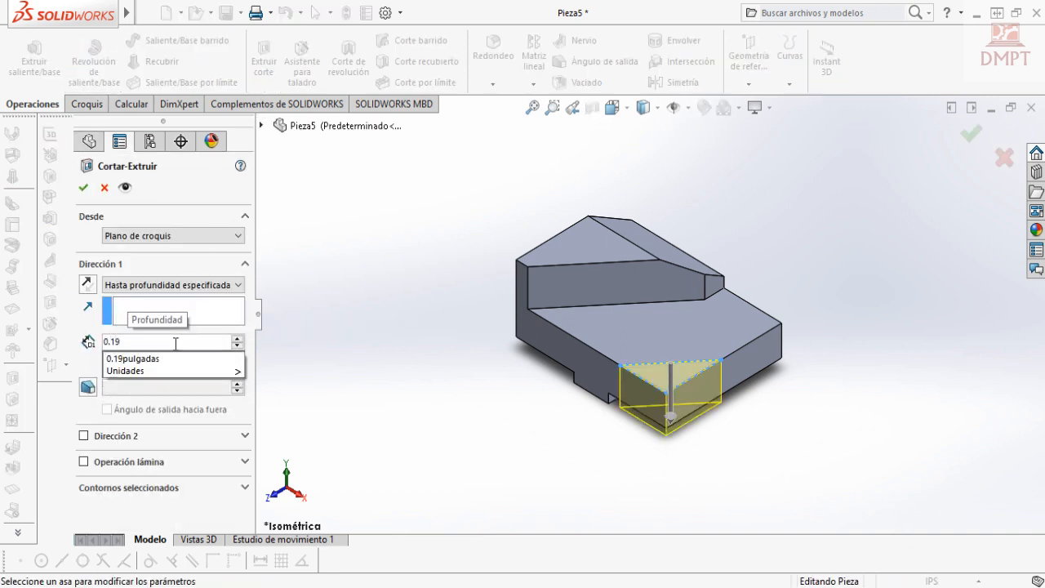
key(Return)
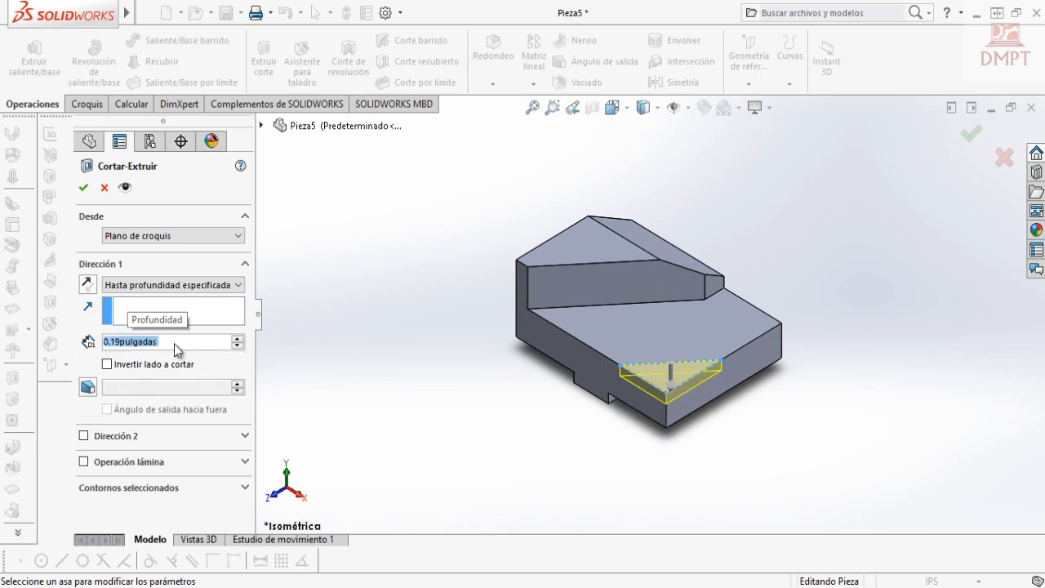
click(84, 189)
click(593, 434)
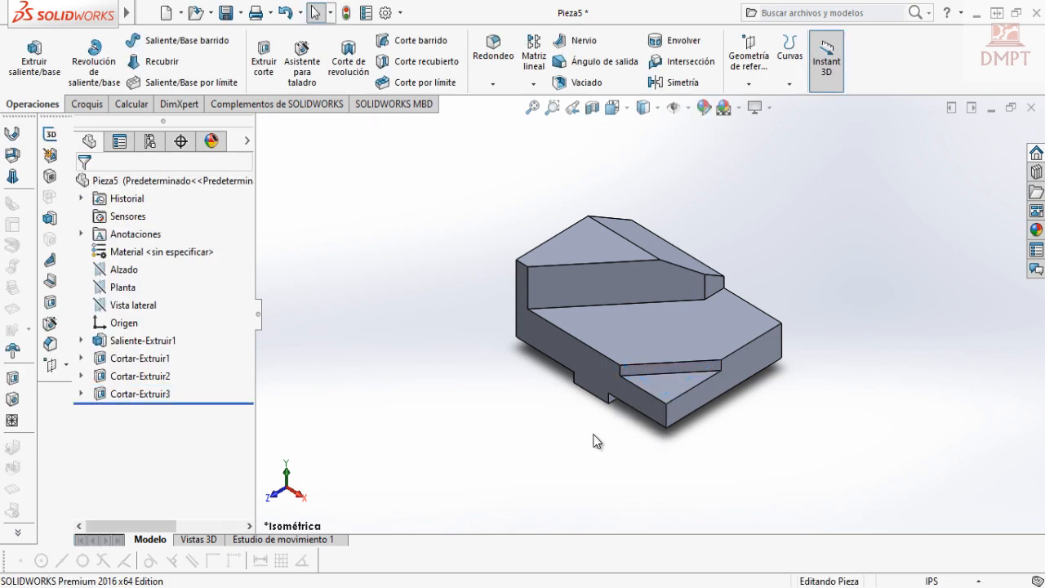
Sketch a circle of about 0.31 in radius on the lower step's flat face, between the angled wall and the corner cut
click(627, 331)
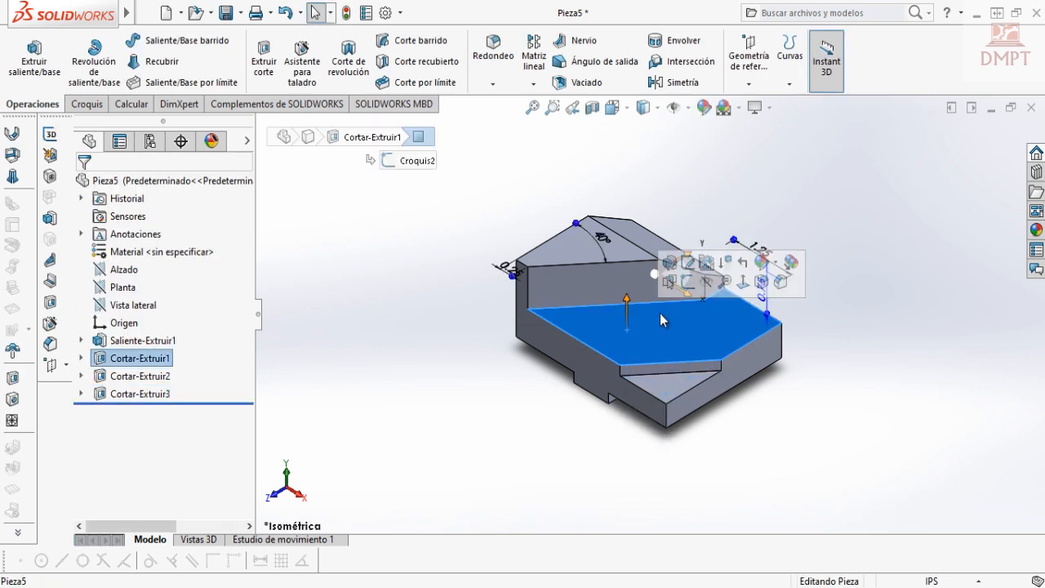
click(687, 281)
click(625, 107)
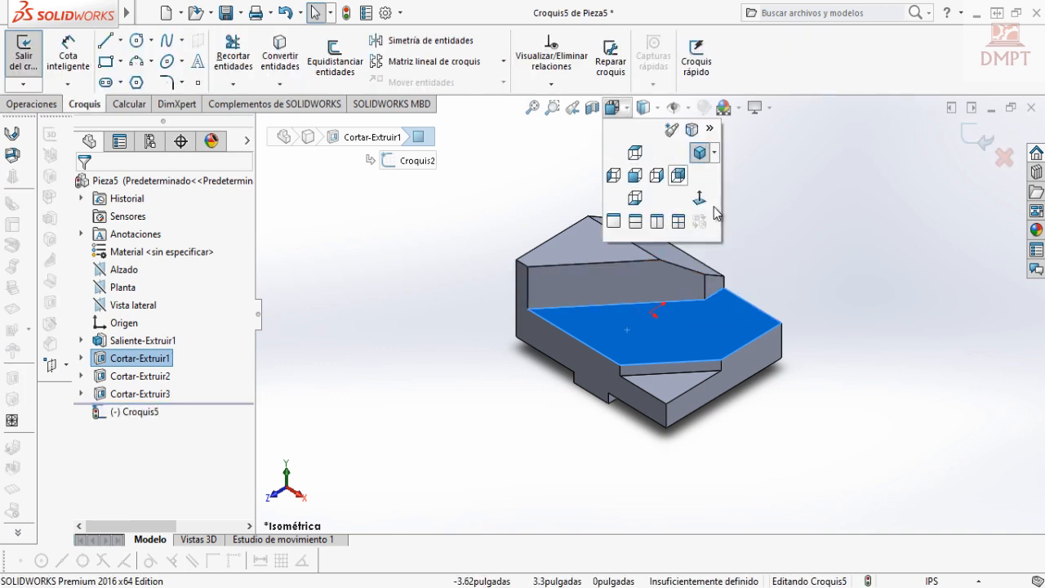
click(705, 206)
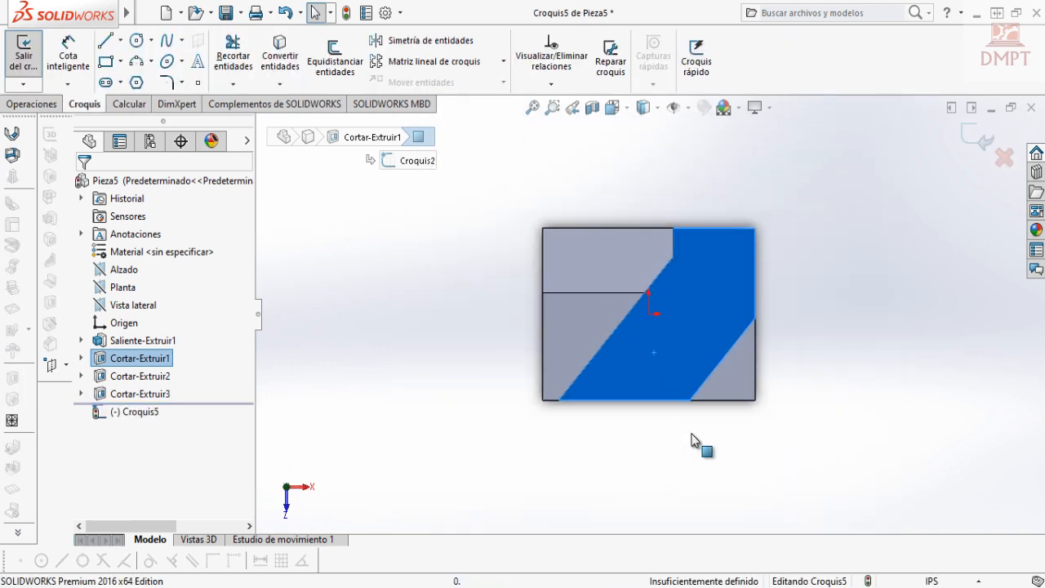
click(619, 404)
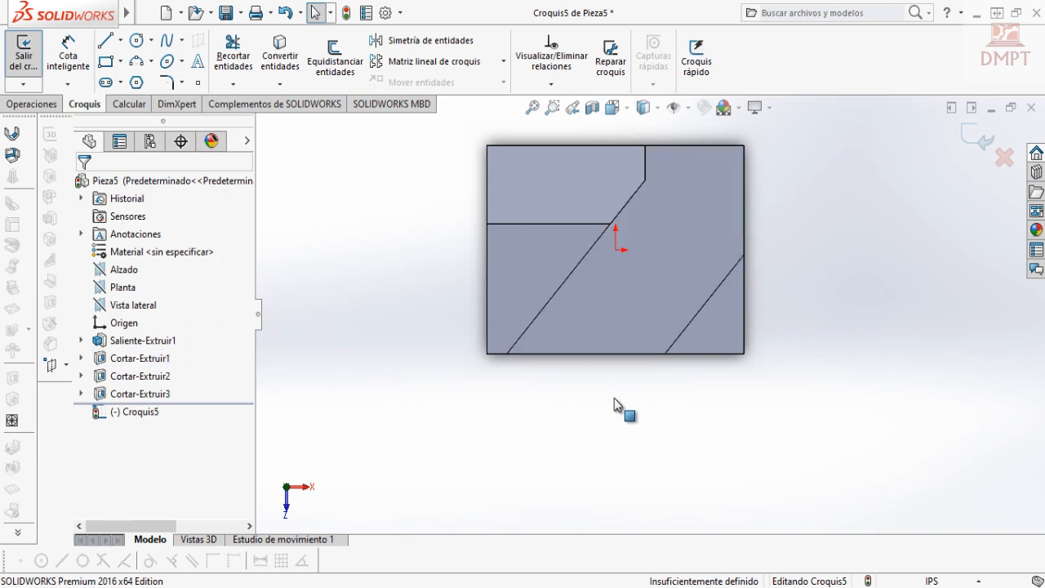
click(137, 41)
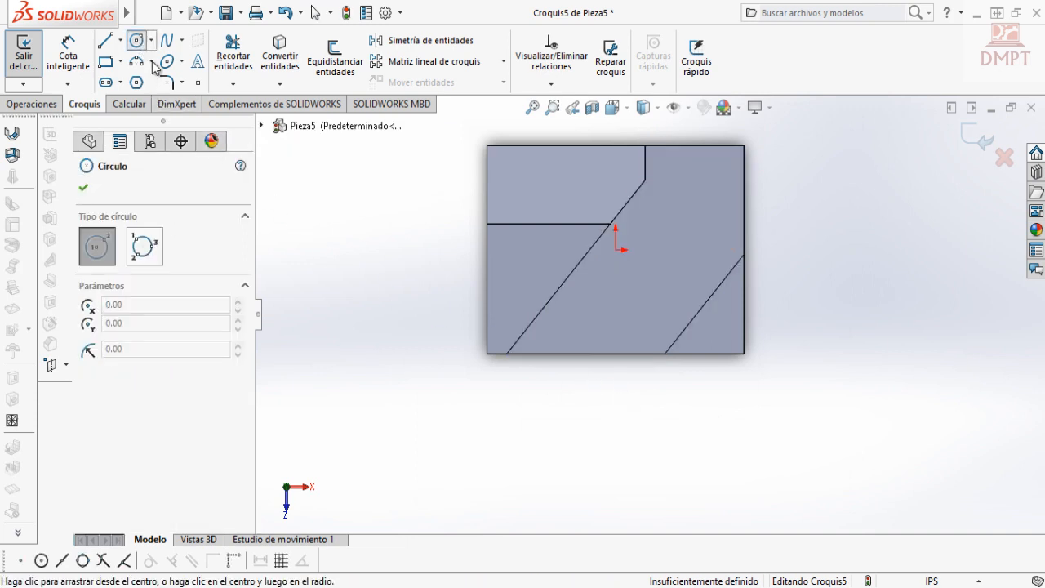
click(608, 299)
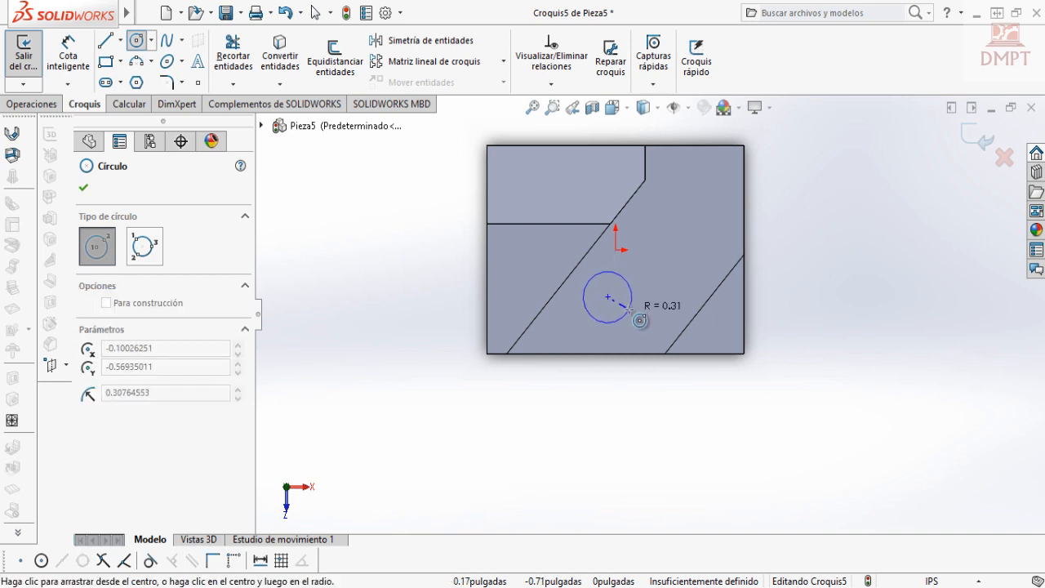
click(629, 308)
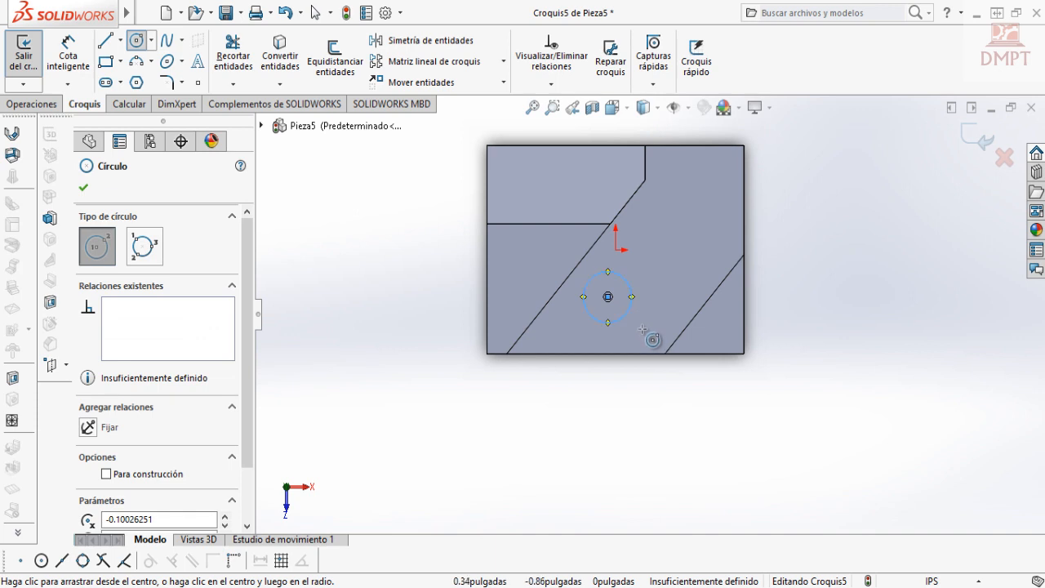
key(Escape)
Dimension the circle centre's distance from the lower step's front edge and set it to 0.75 in
click(62, 63)
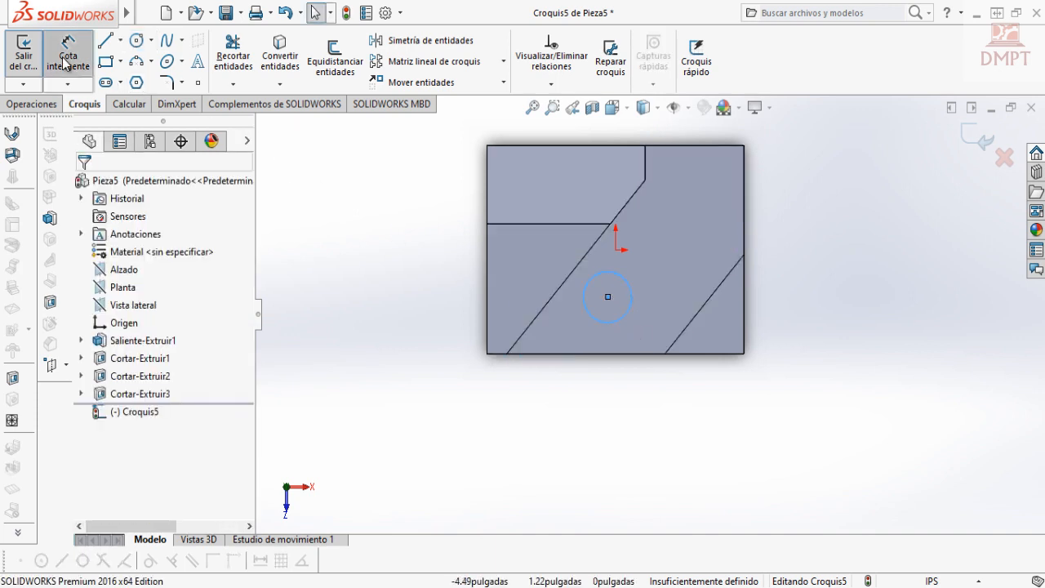
click(608, 273)
key(Escape)
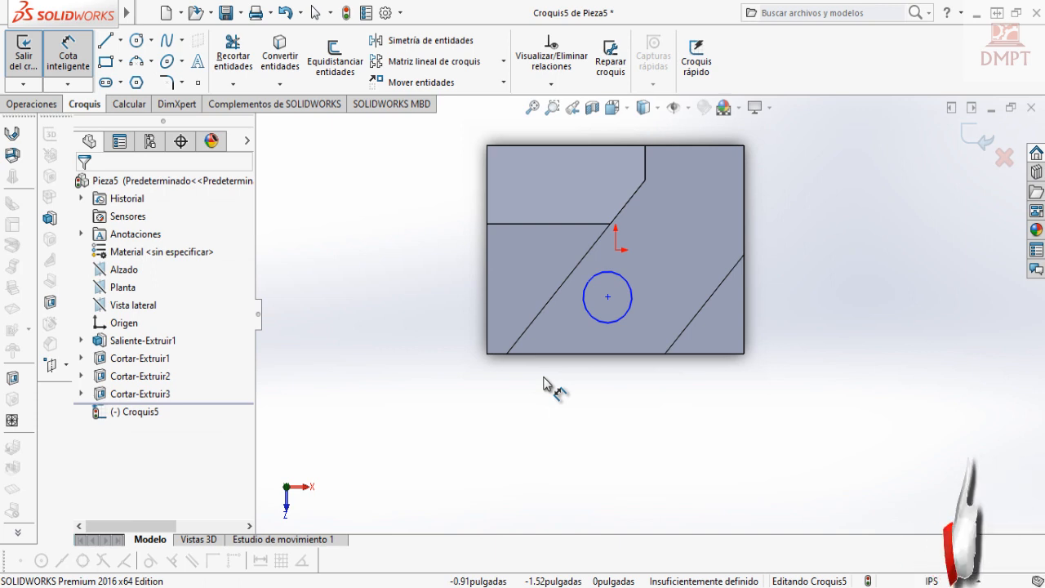
click(603, 354)
click(607, 298)
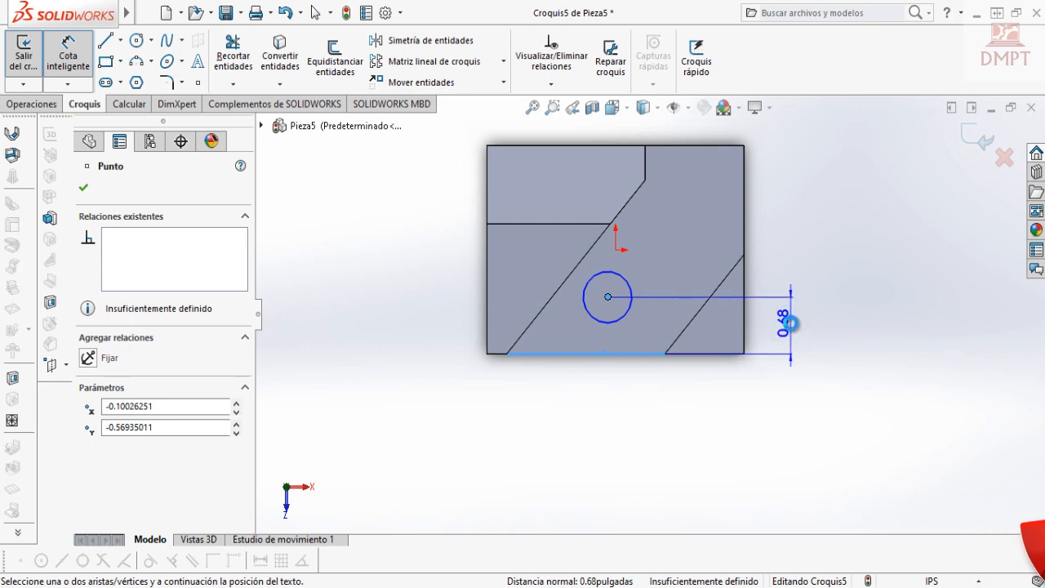
click(790, 327)
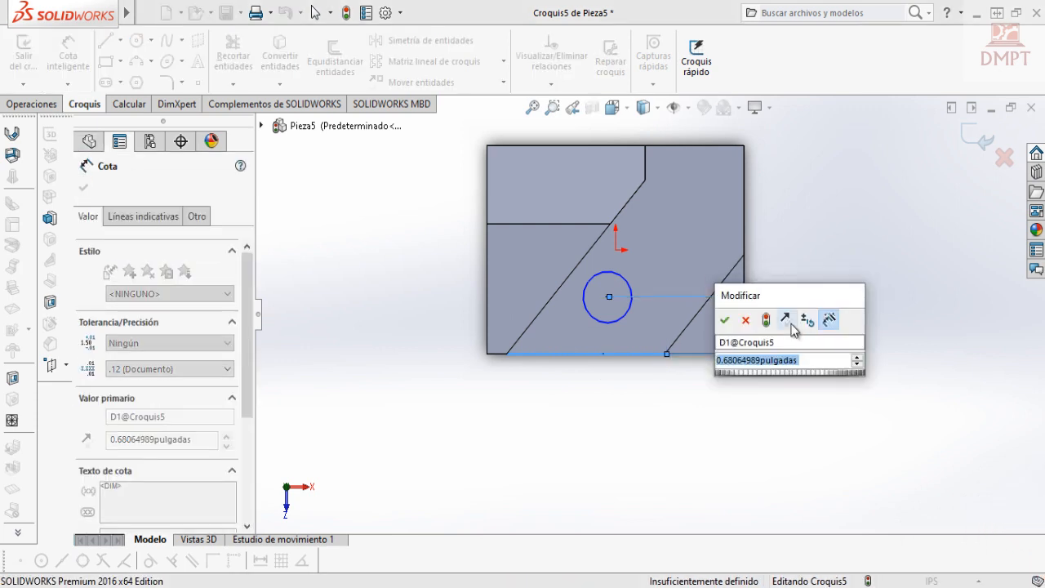
text(0.75)
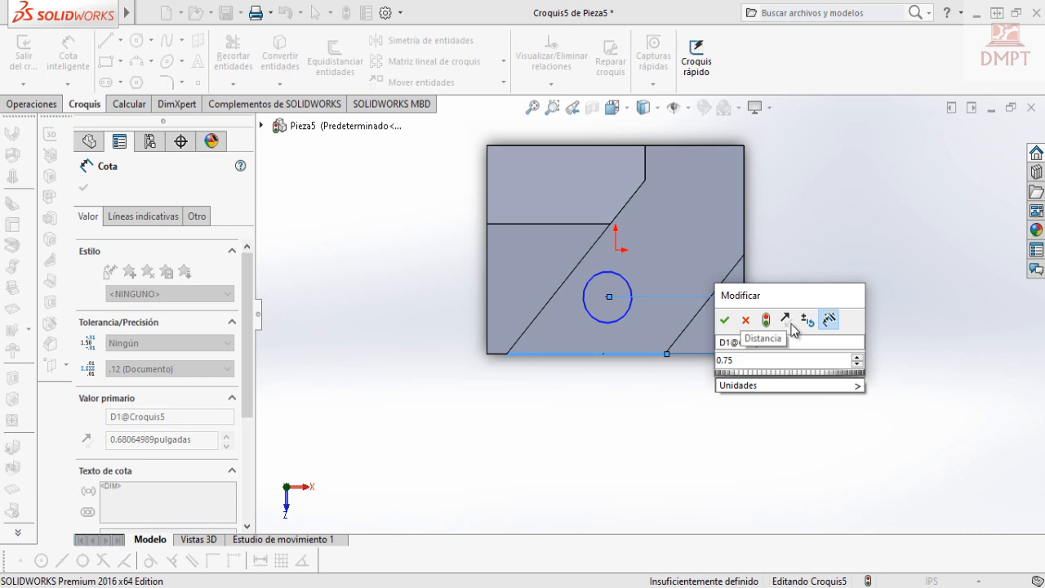
key(Return)
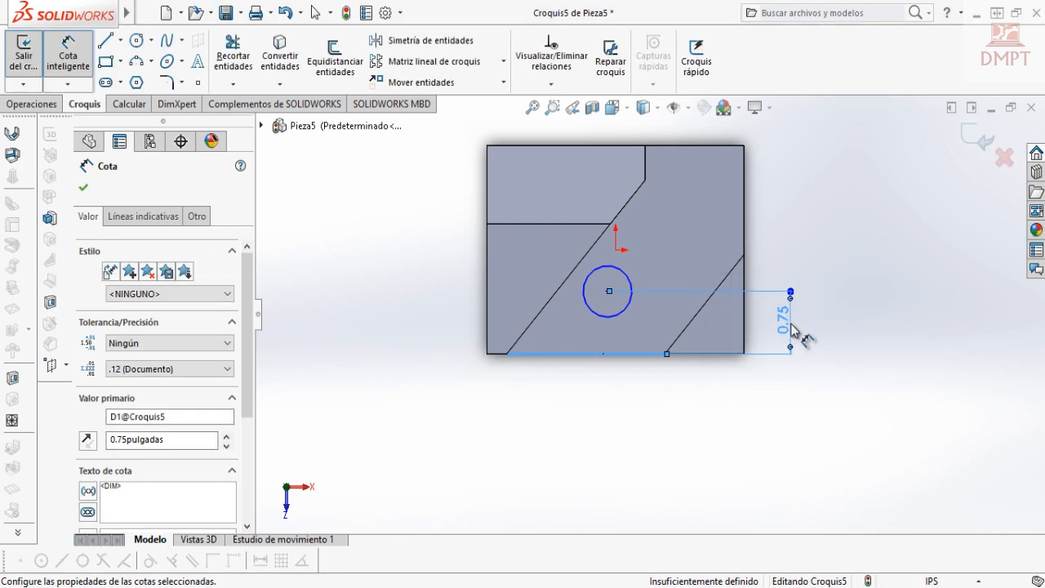
Dimension the circle centre's horizontal distance from the part's left edge and set it to 1.63 in
click(608, 293)
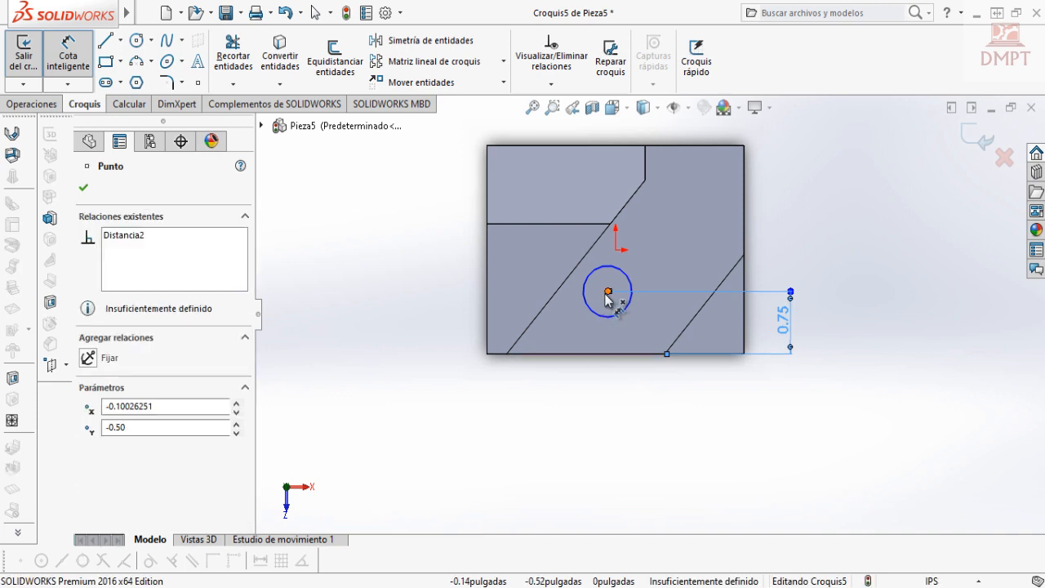
click(488, 298)
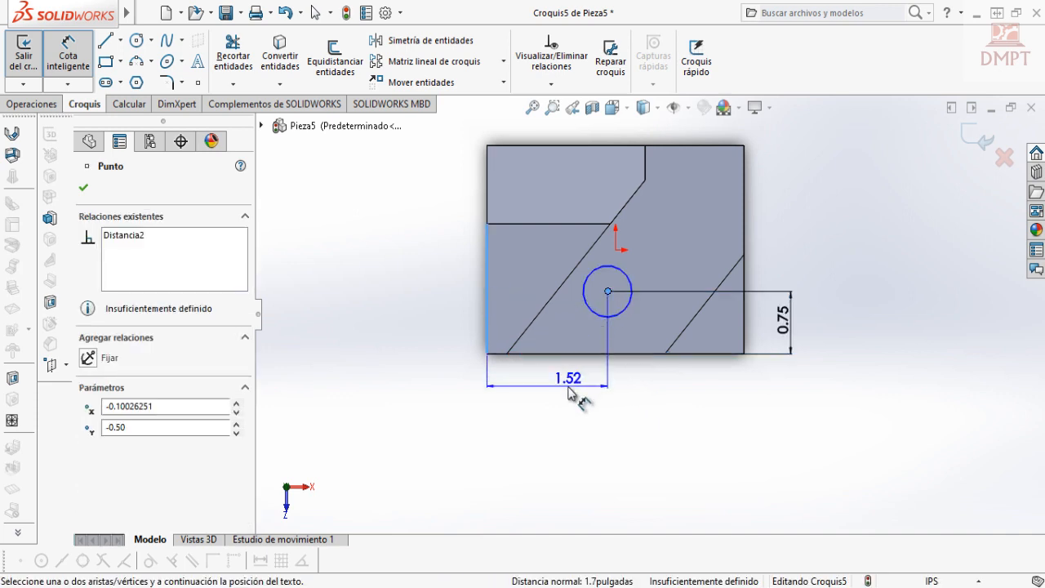
click(569, 394)
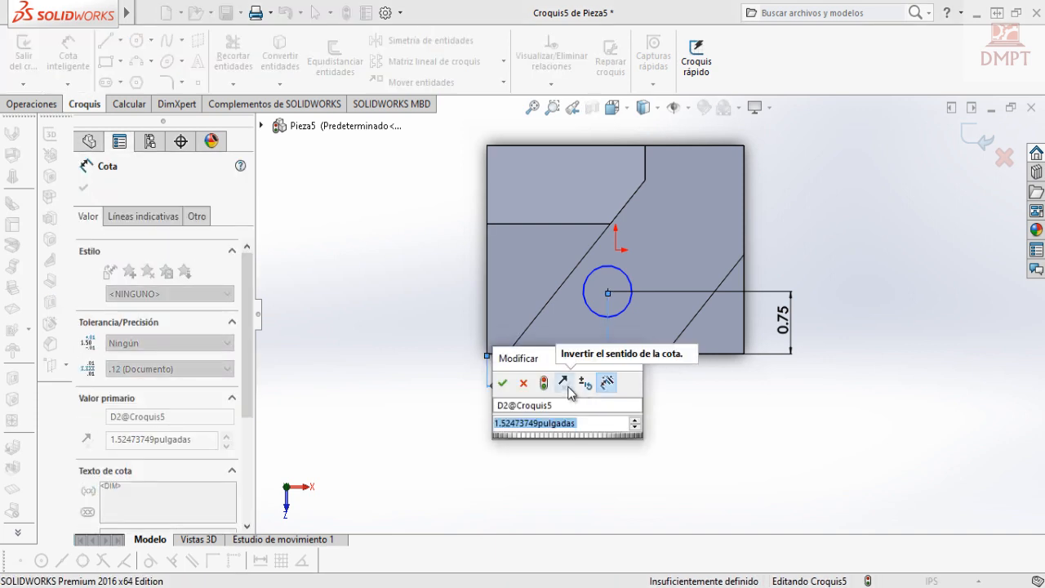
text(1.)
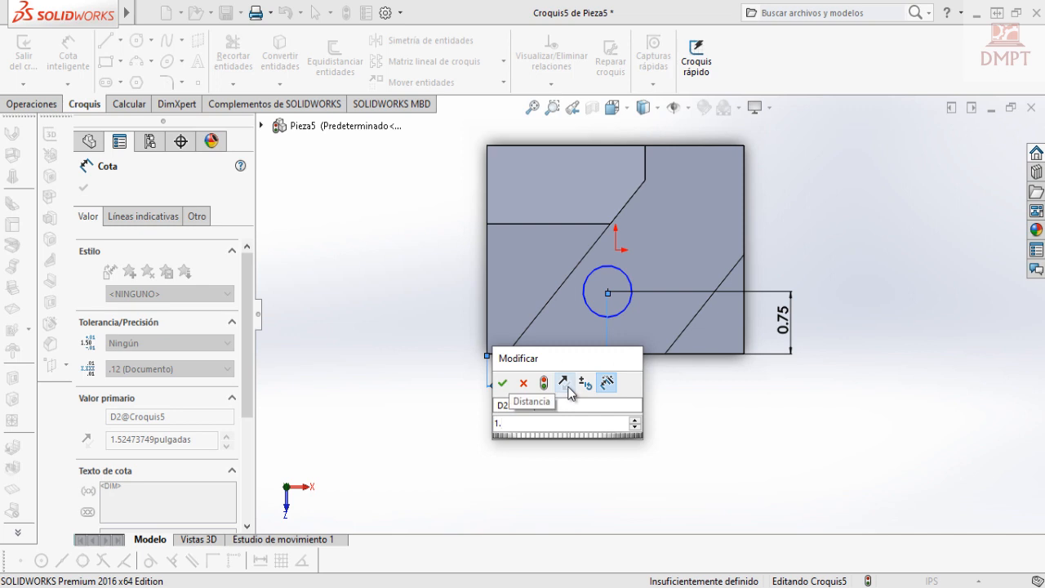
text(63)
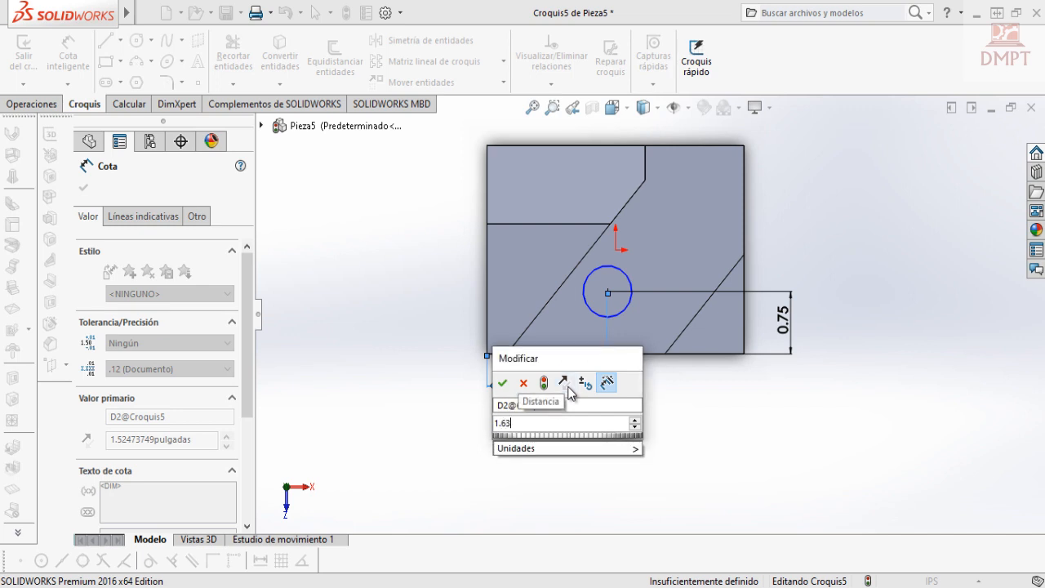
key(Return)
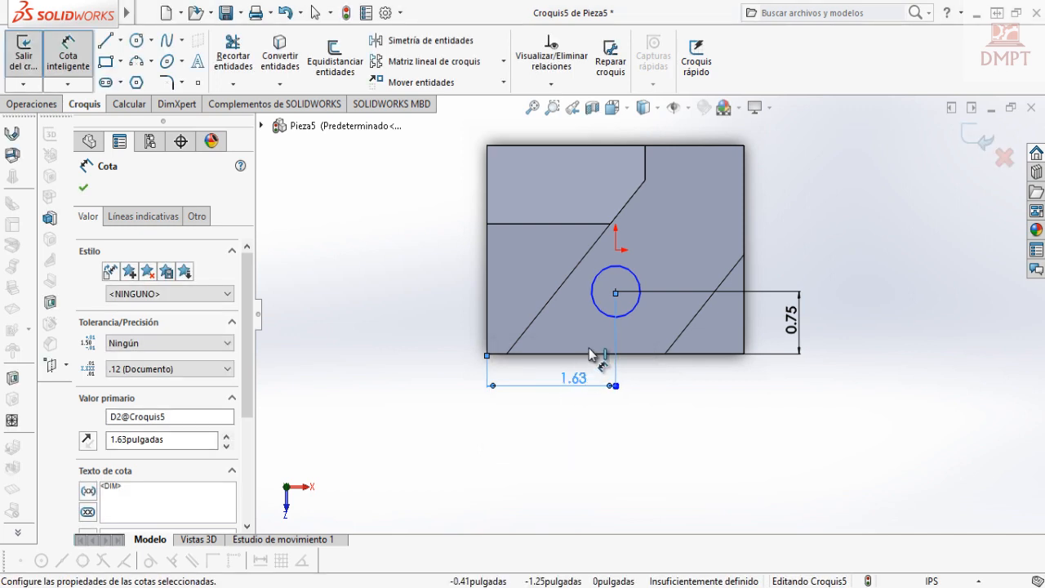
Dimension the circle's diameter at 0.75 in and exit the sketch
click(638, 282)
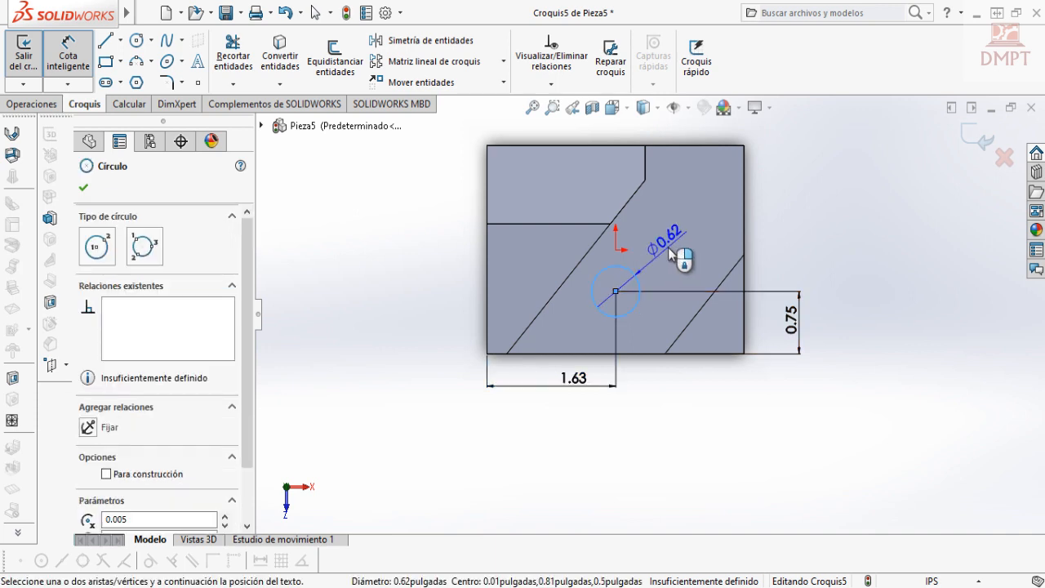
click(669, 249)
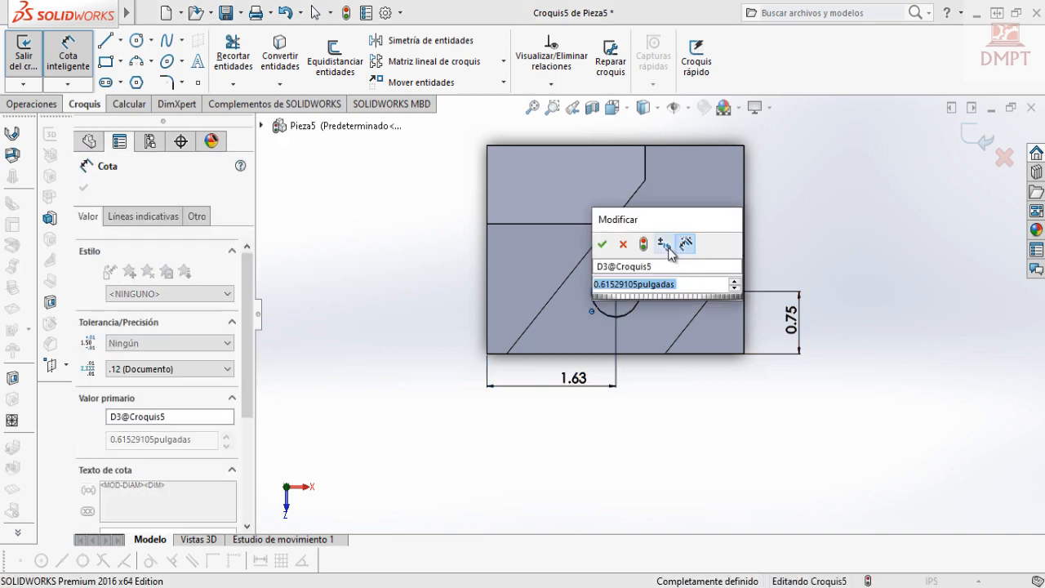
text(0.)
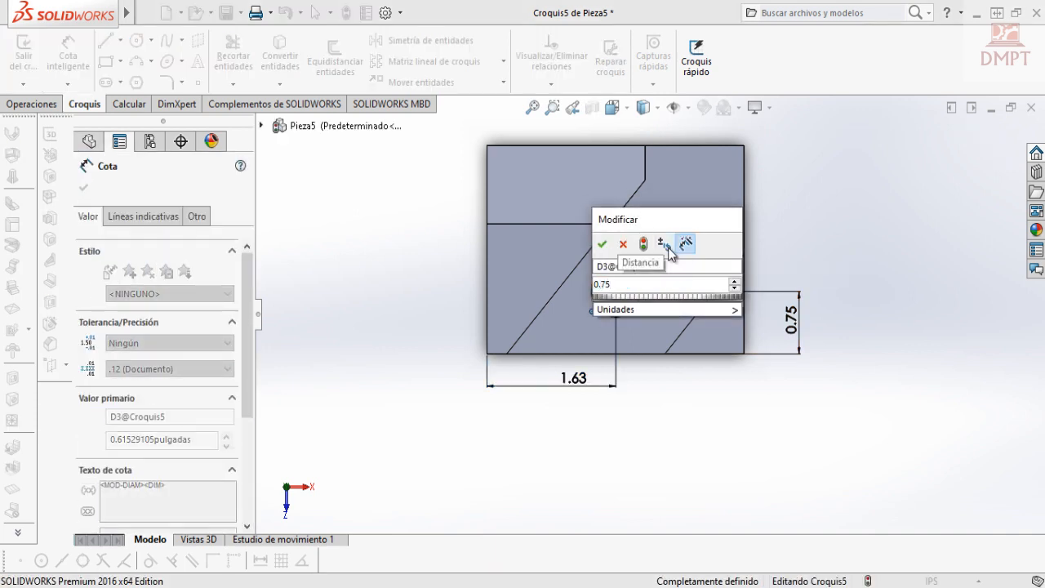
text(75)
key(Return)
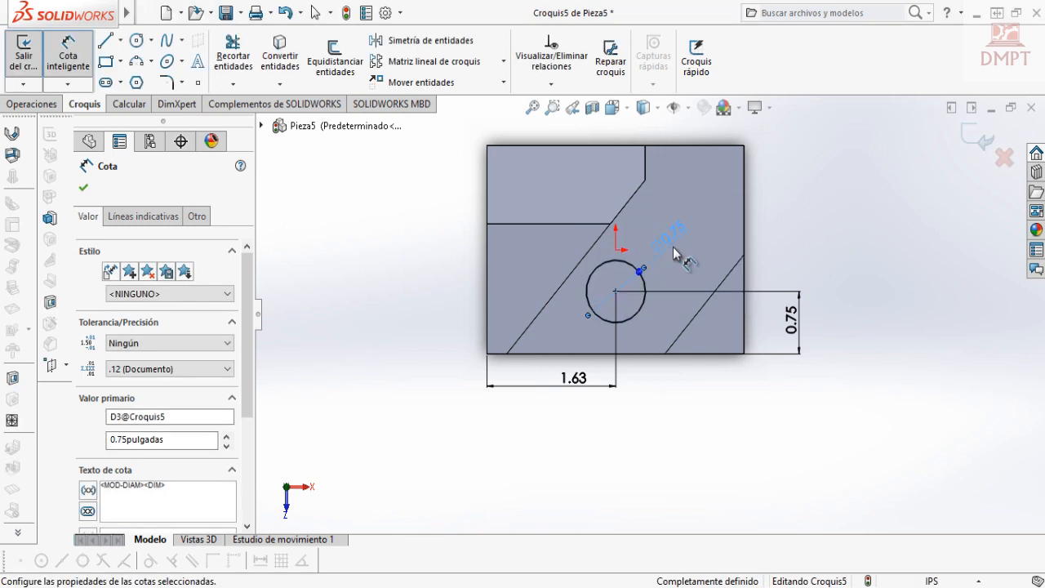
key(Escape)
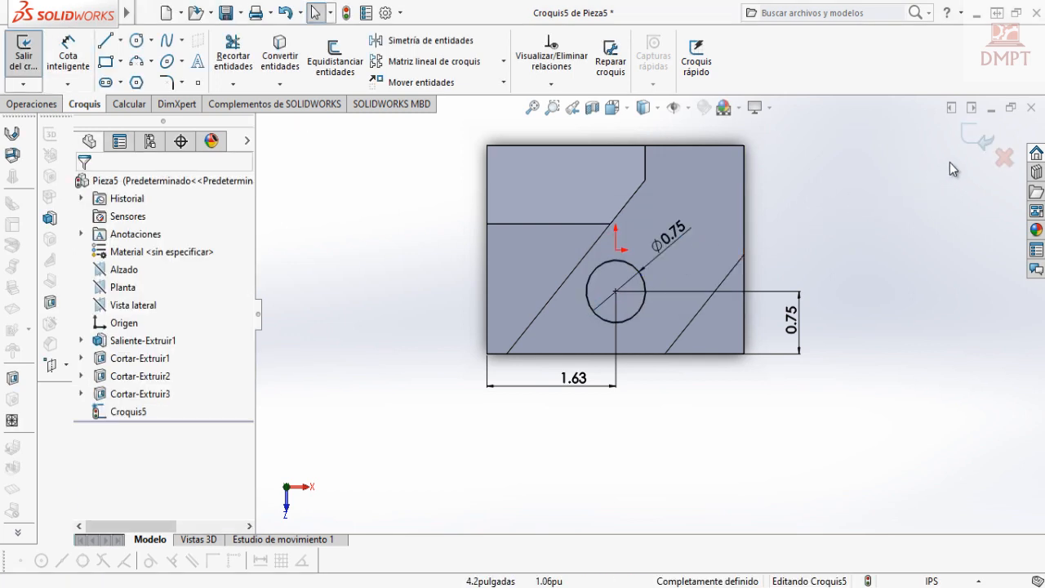
click(969, 140)
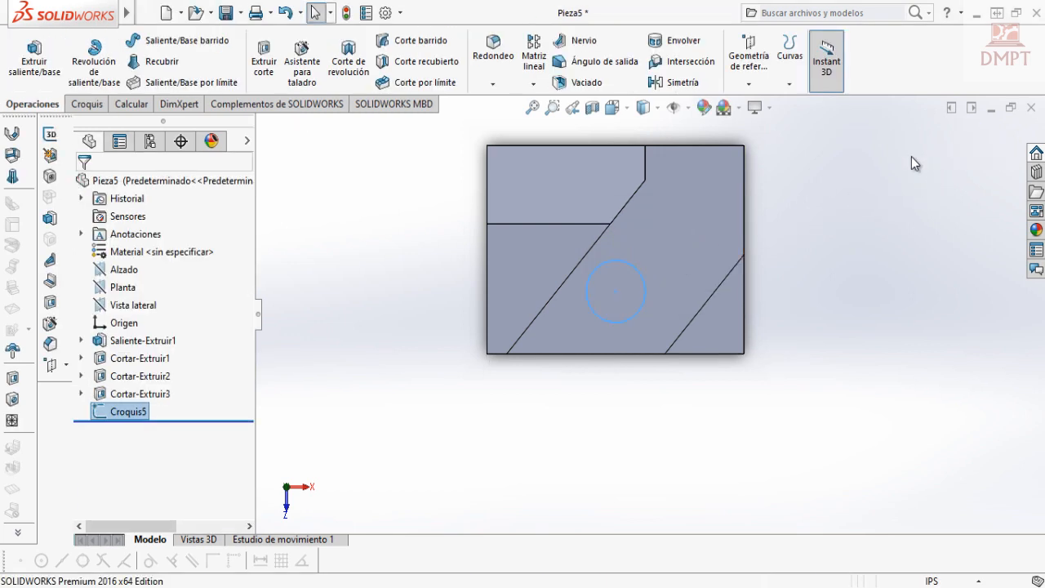
Show the part in isometric view and cut the 0.75 in circle to a blind depth of 0.35 in
click(612, 107)
click(696, 155)
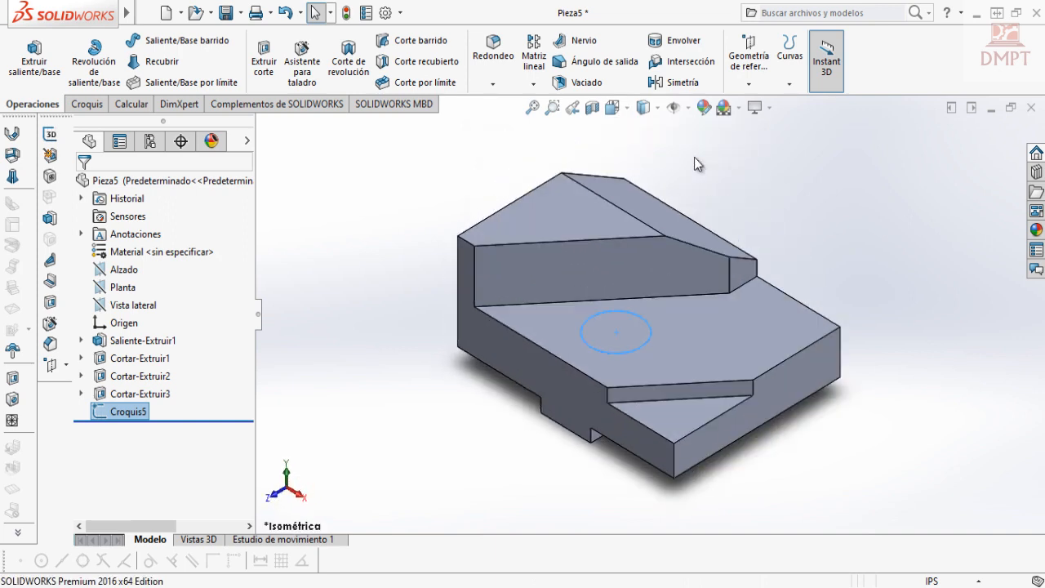
click(260, 70)
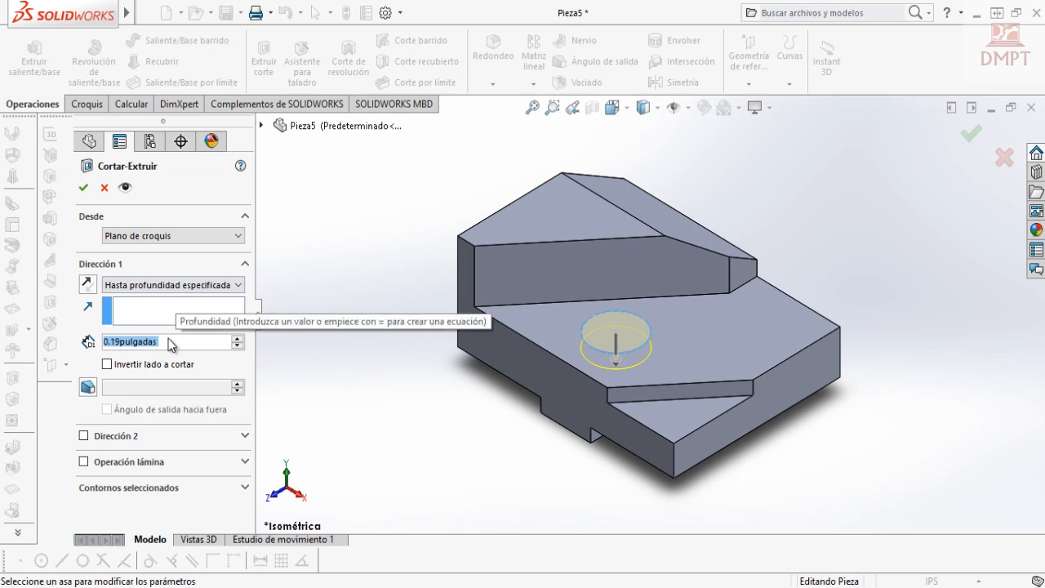
text(0.)
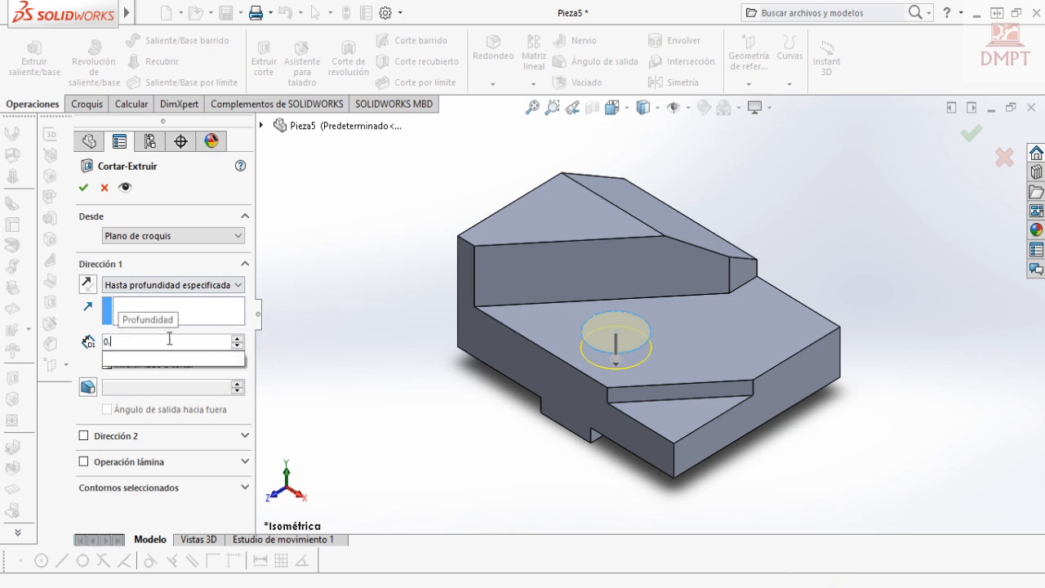
text(35)
key(Return)
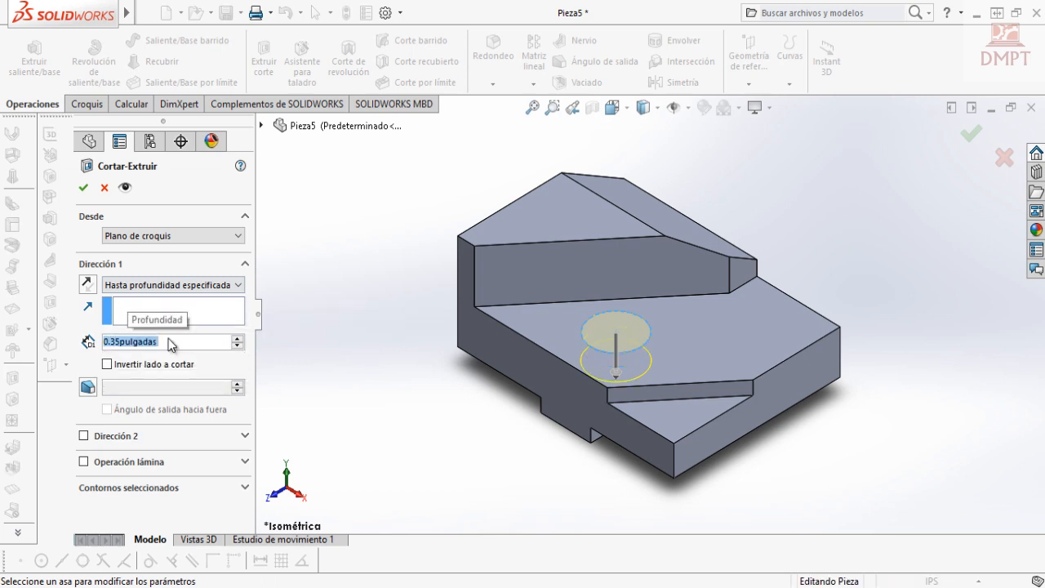
click(83, 188)
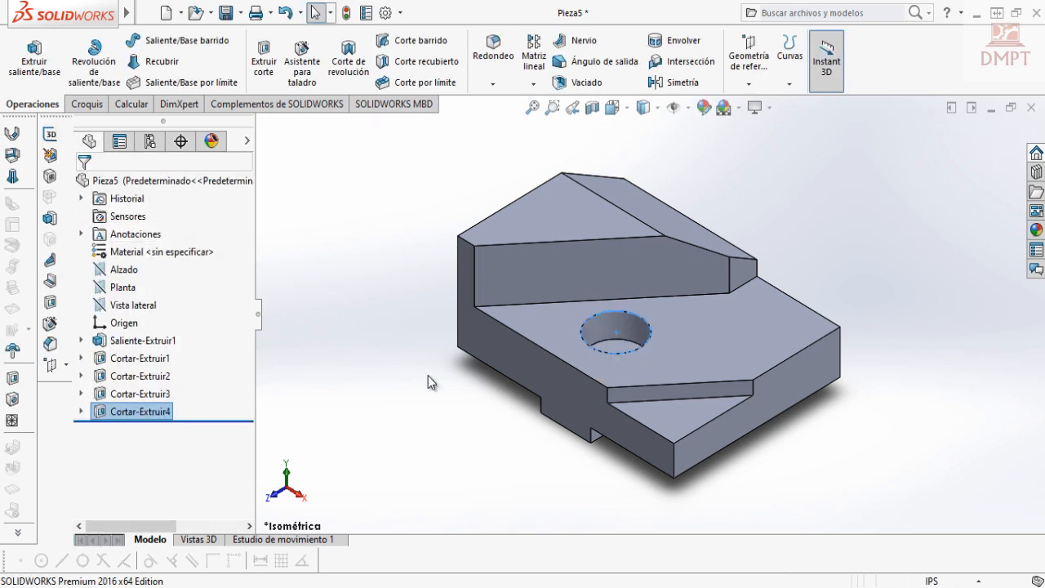
Start a sketch on the round pocket's floor and draw a concentric circle about 0.36 in in diameter
click(615, 343)
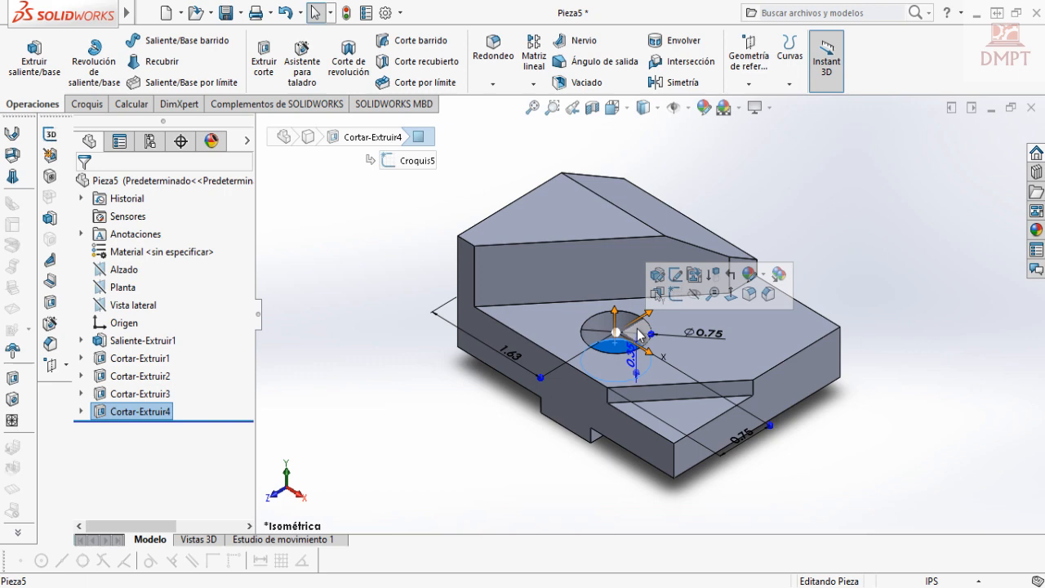
click(675, 296)
click(612, 107)
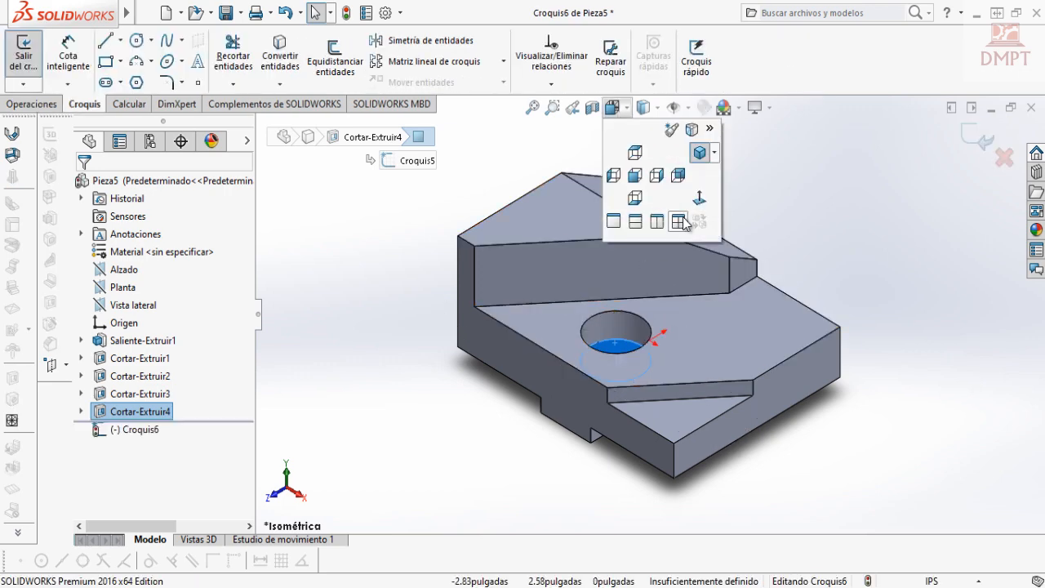
click(695, 201)
scroll(665, 382, up, 3)
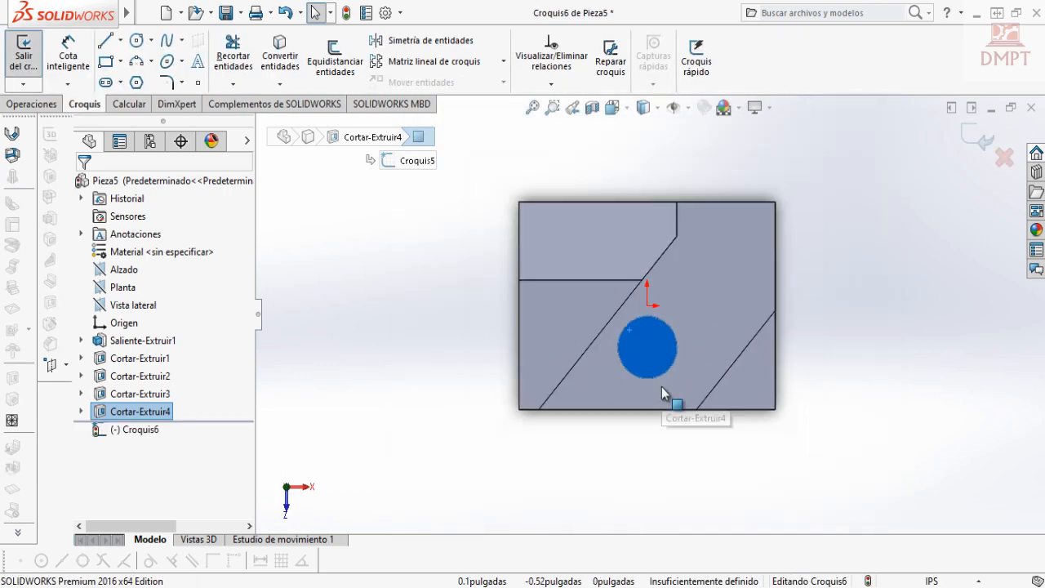
scroll(657, 374, down, 1)
click(432, 327)
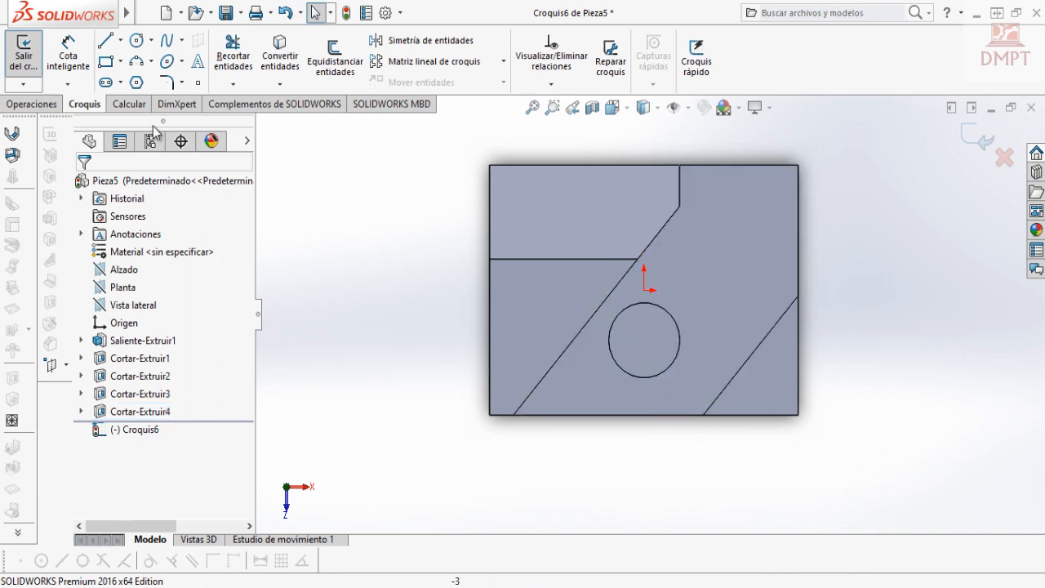
click(136, 41)
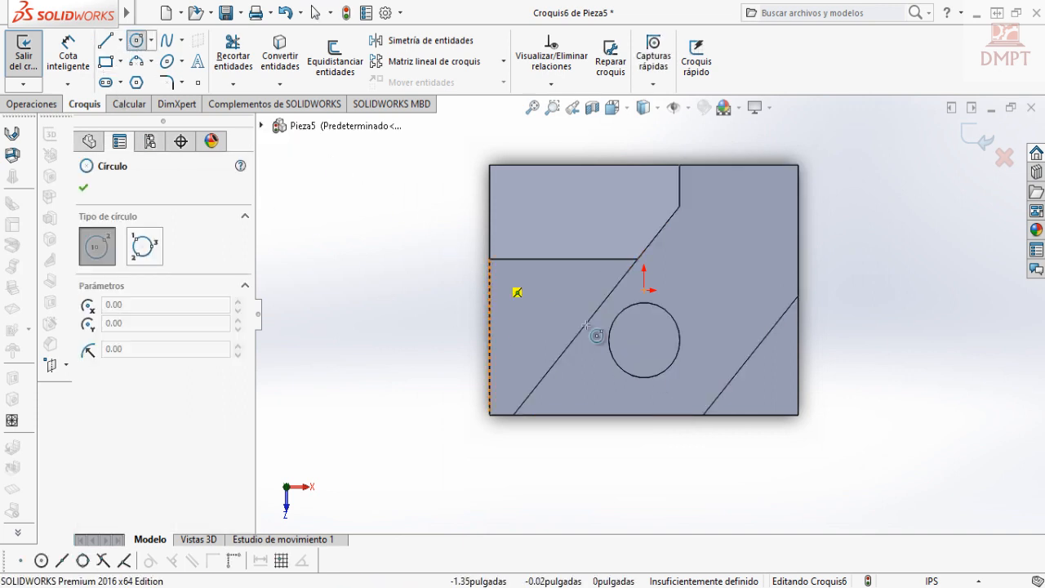
click(643, 341)
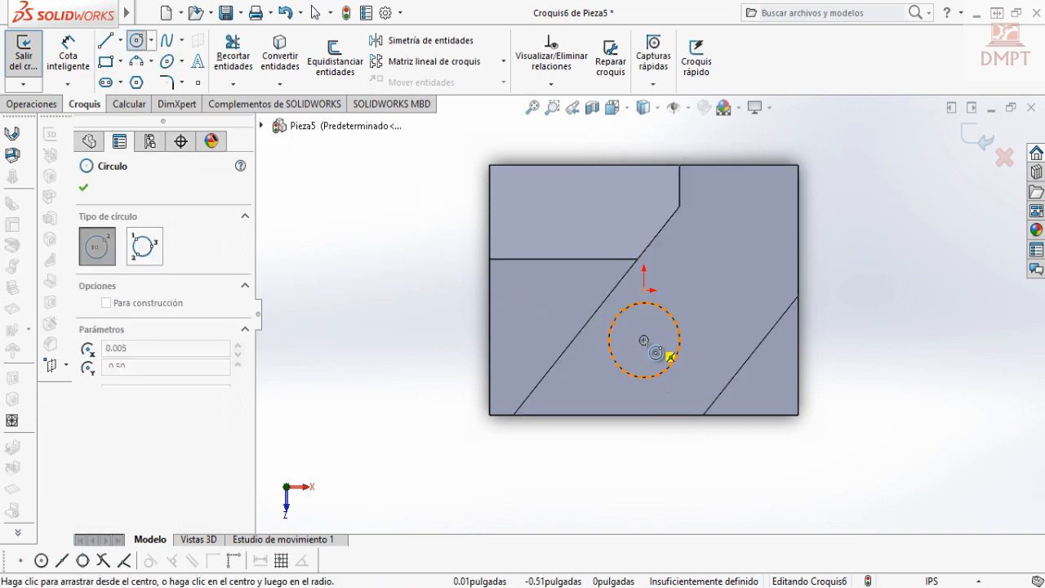
click(657, 353)
key(Escape)
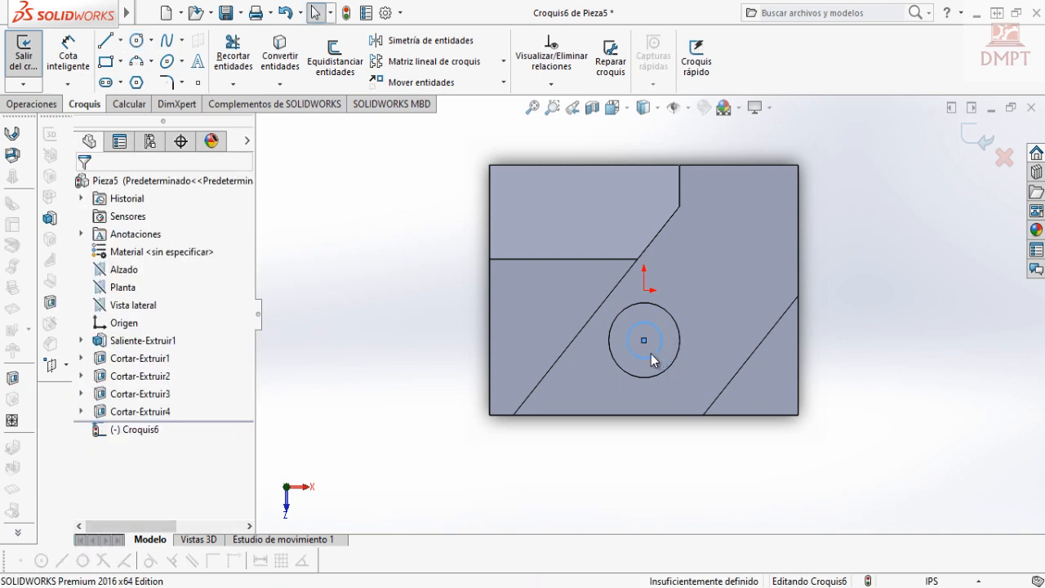
Dimension the inner circle's diameter at 0.50 in and exit the sketch
click(628, 336)
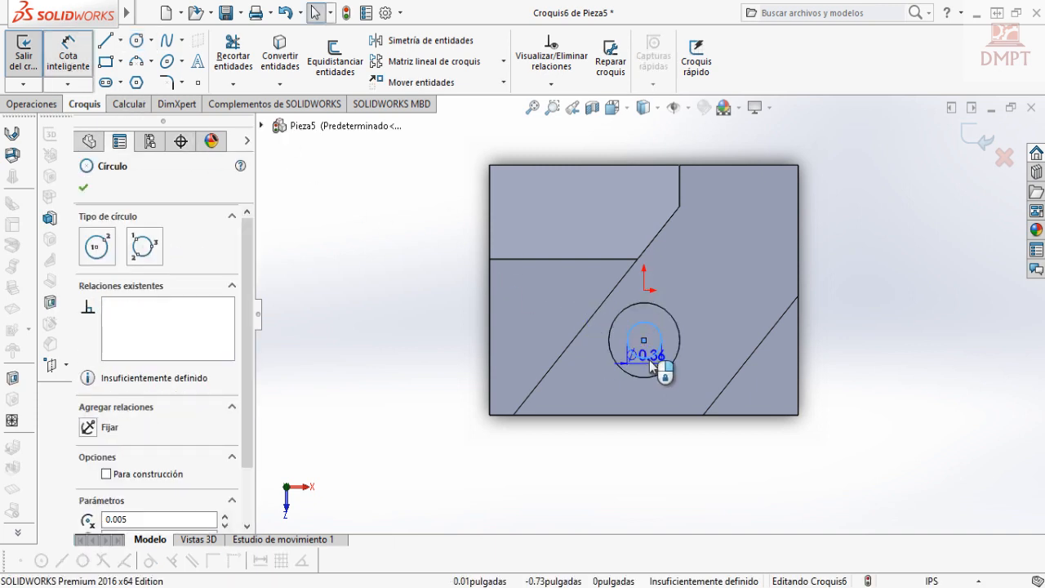
click(715, 310)
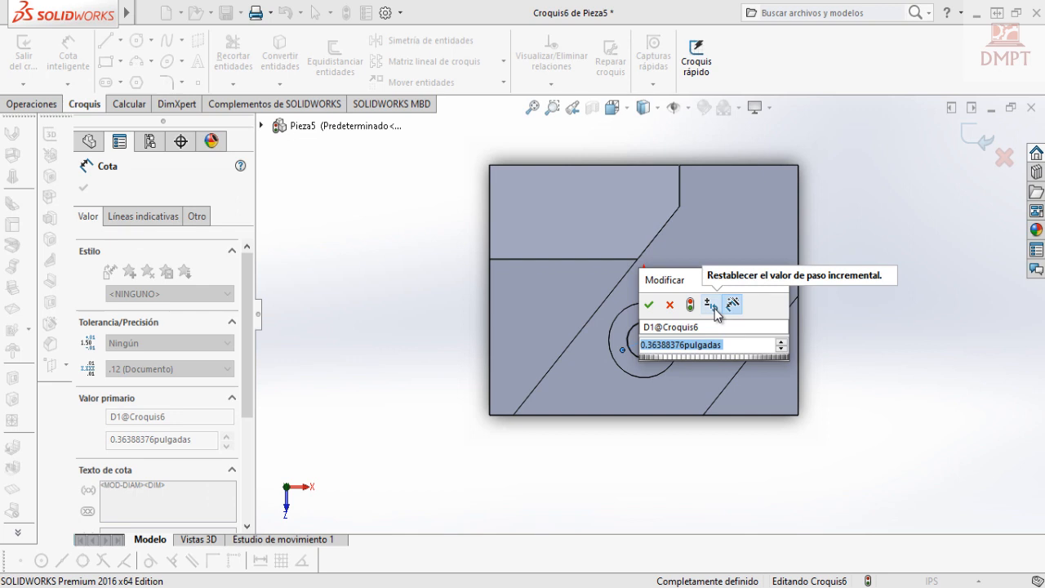
text(0.36)
key(Return)
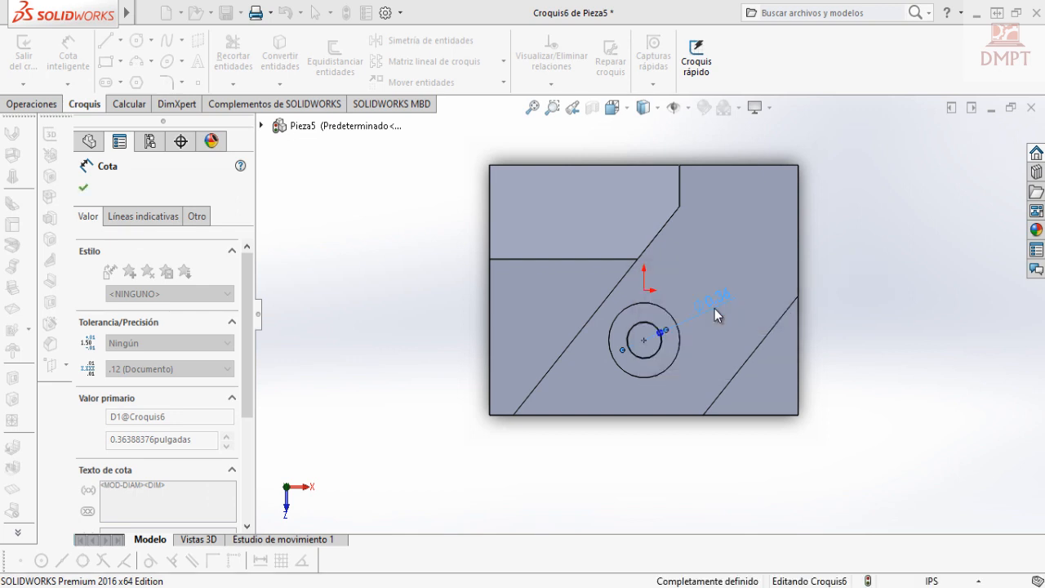
key(Escape)
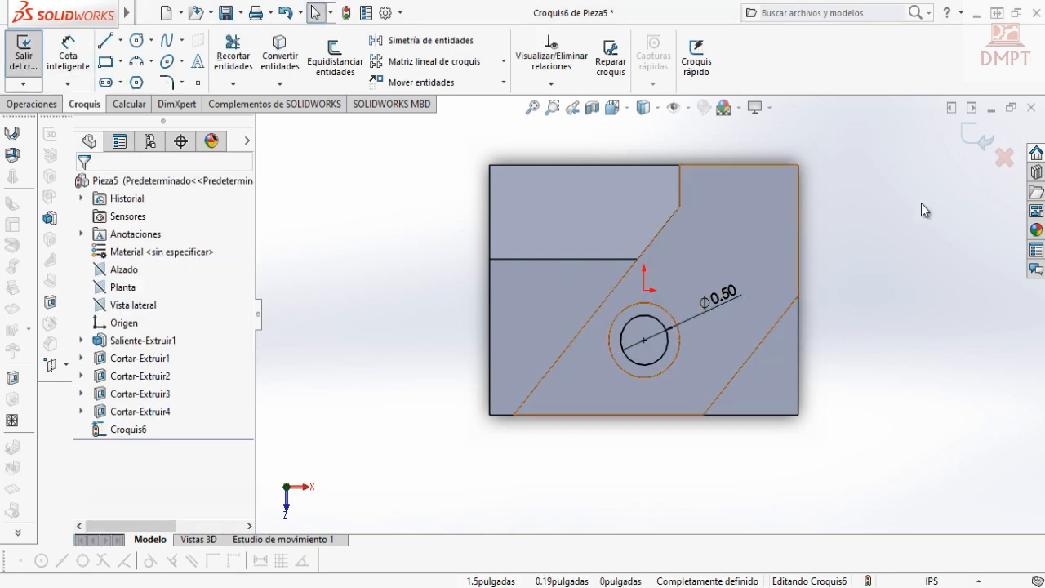
click(977, 139)
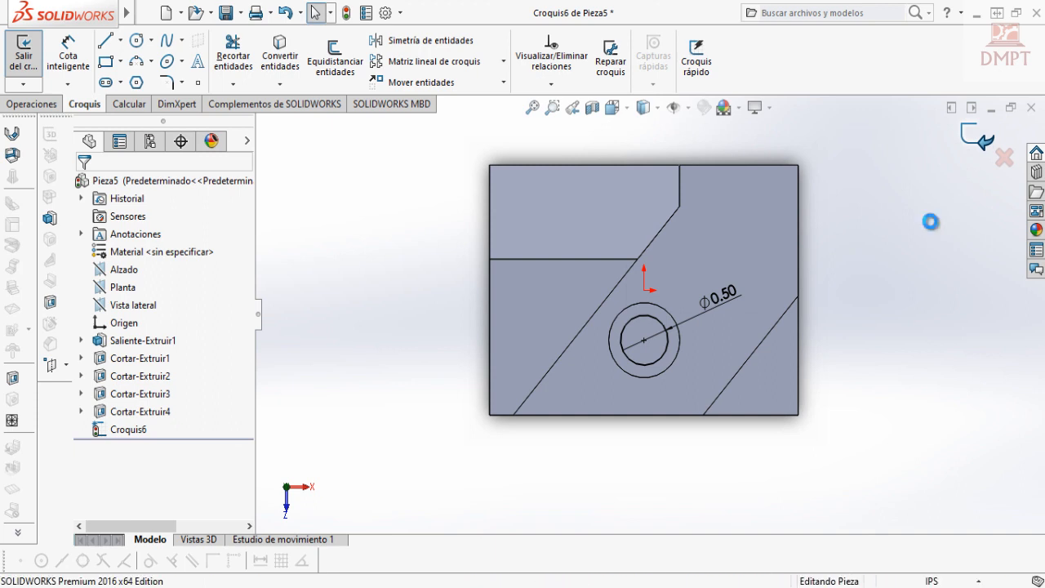
Cut the 0.50 in circle through the whole part and show the part in isometric view
click(273, 67)
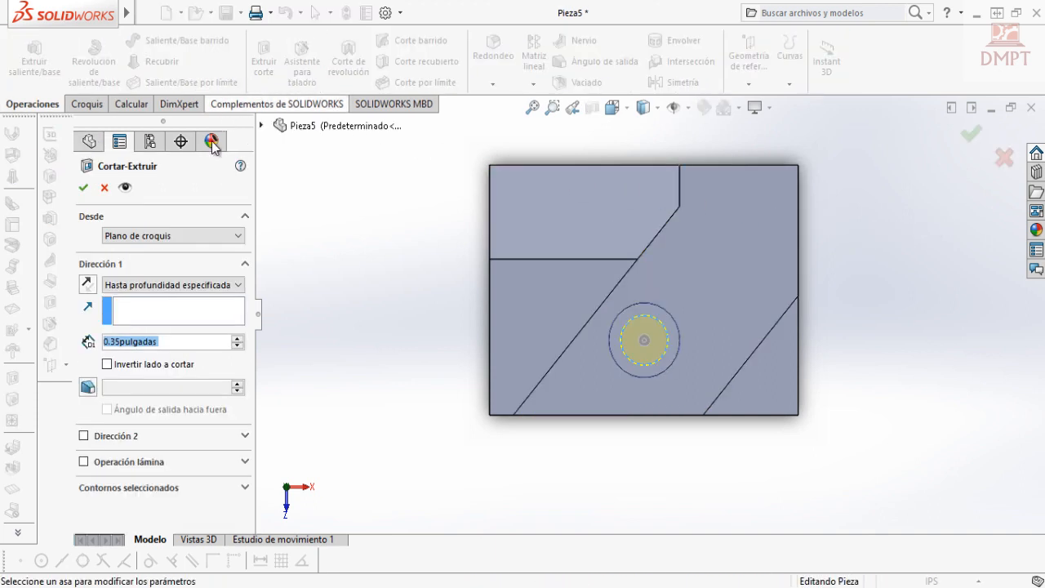
click(150, 286)
click(147, 307)
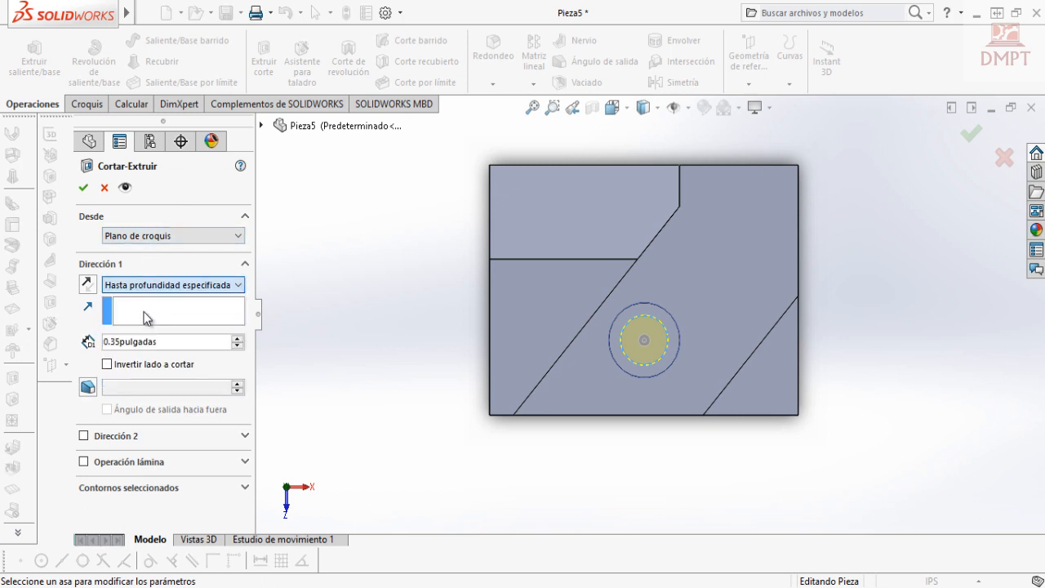
click(83, 188)
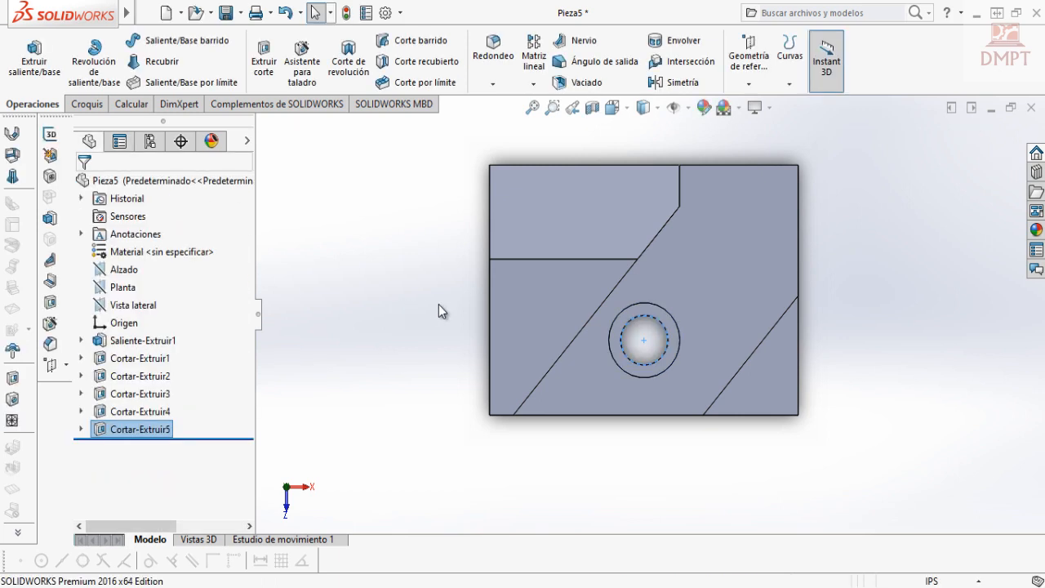
click(611, 107)
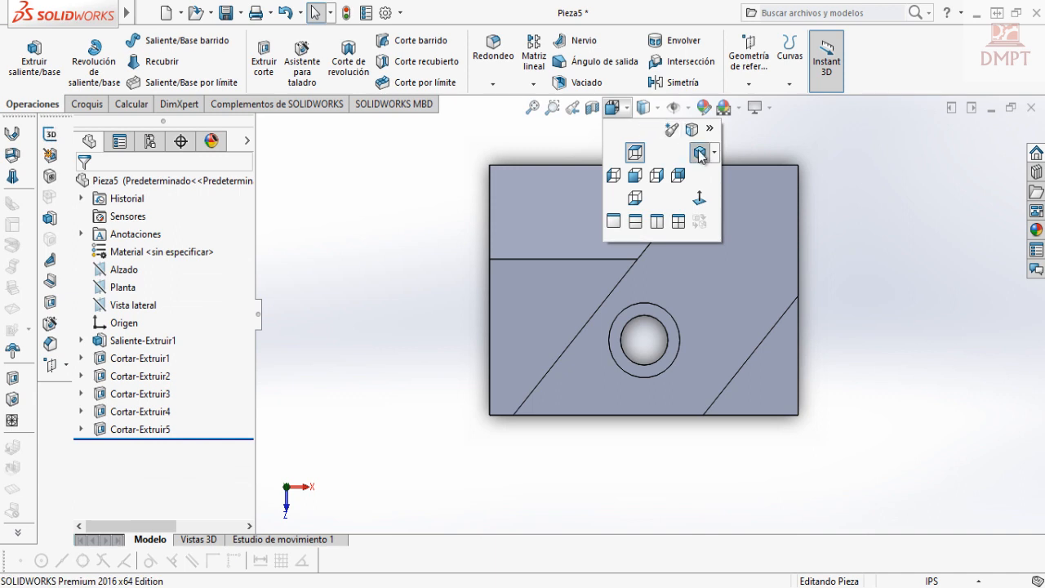
click(698, 150)
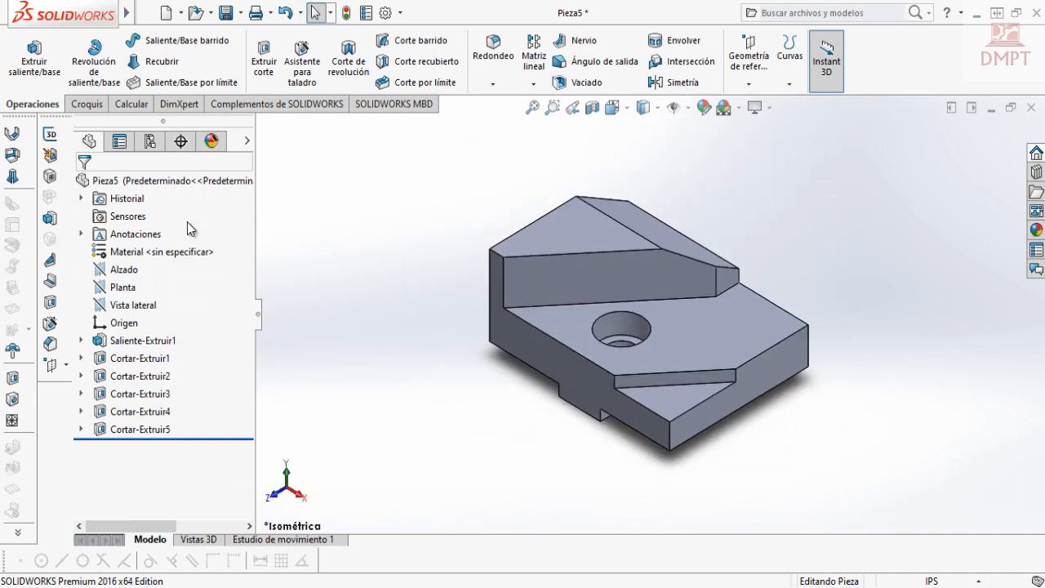
Assign the stainless steel 1.4000 (X6Cr13) from the DIN Acero (inoxidable) category as the part's material
right_click(124, 255)
click(145, 261)
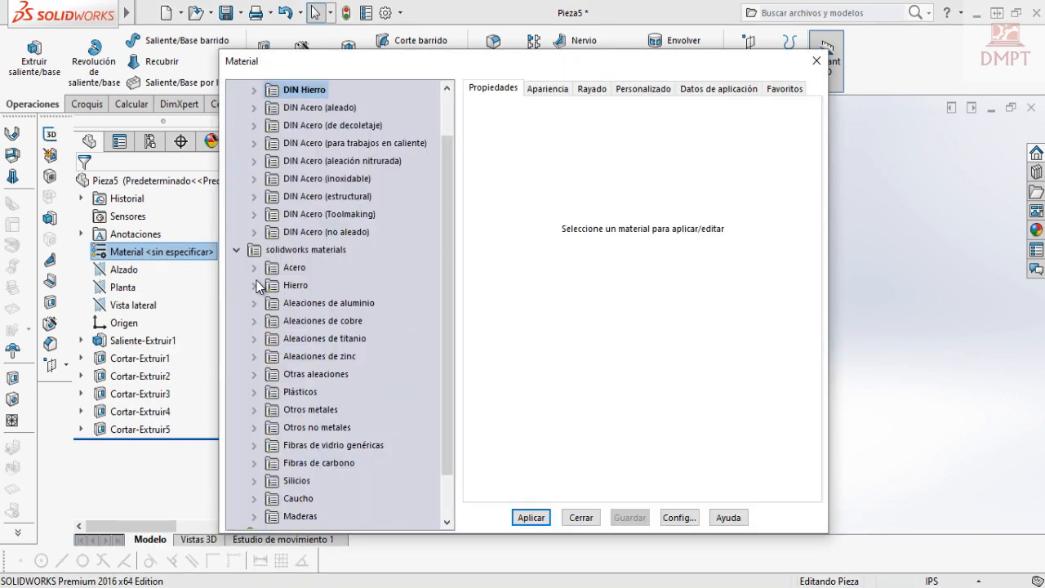
scroll(327, 261, up, 1)
click(360, 232)
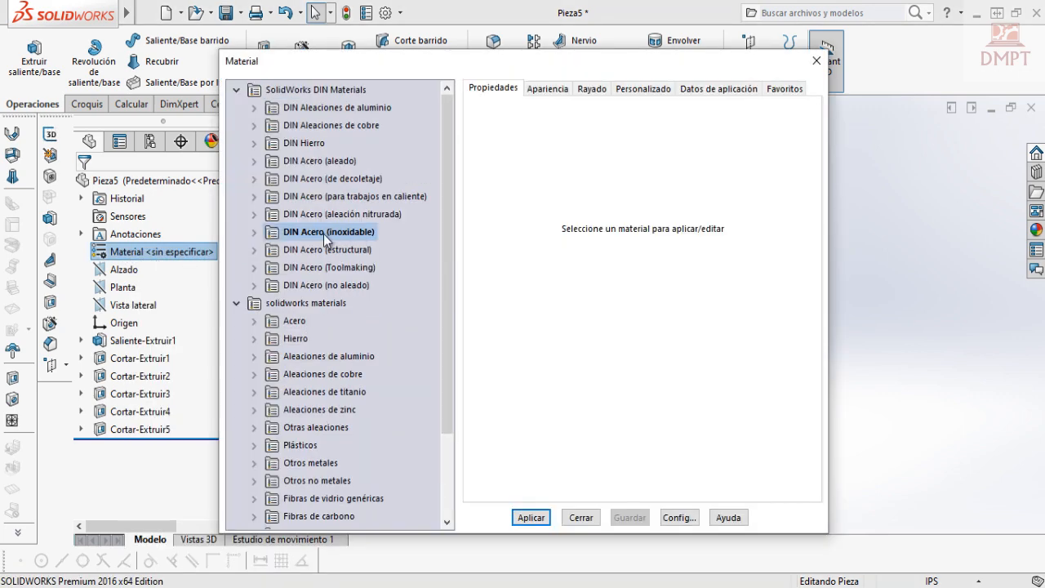
click(255, 232)
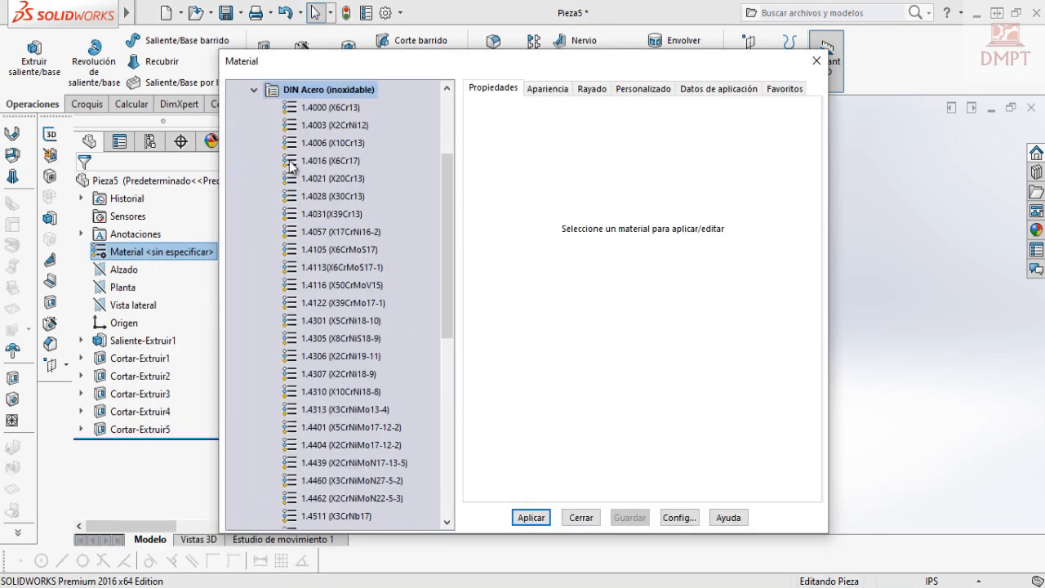
click(319, 109)
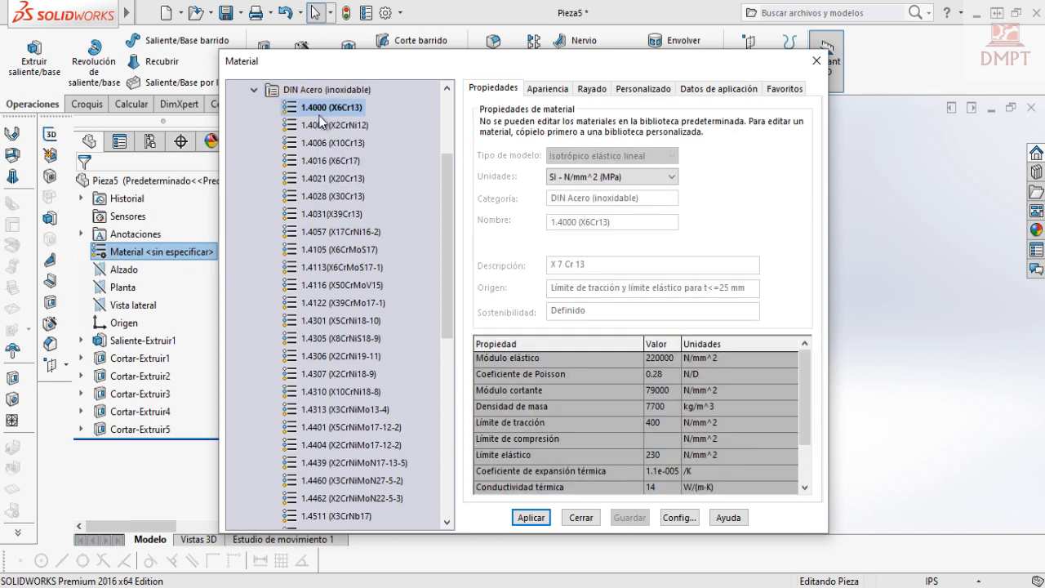
click(532, 519)
click(572, 517)
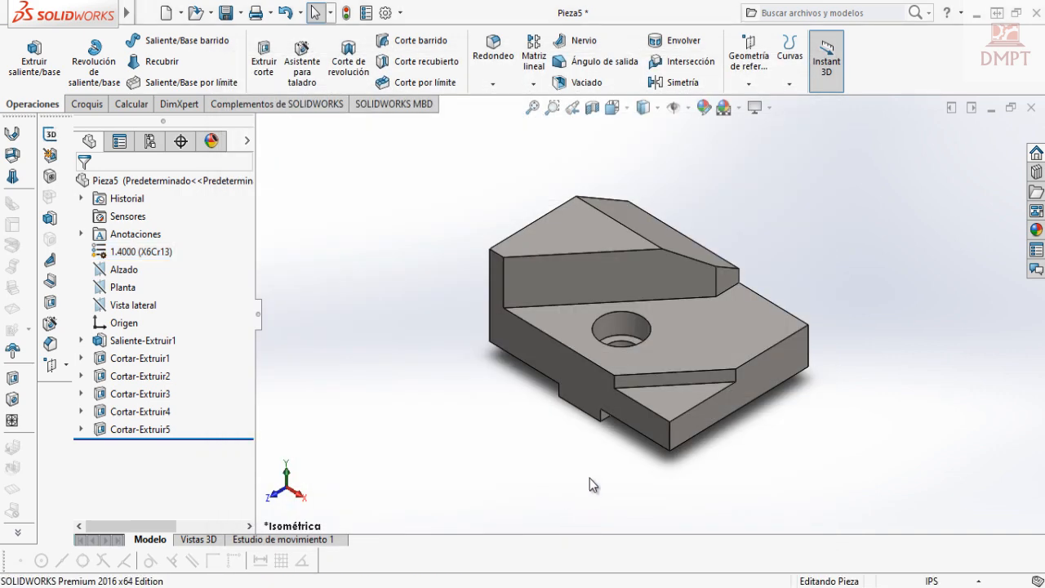
Try the shaded display without edges on the part and return to shaded with edges
click(624, 108)
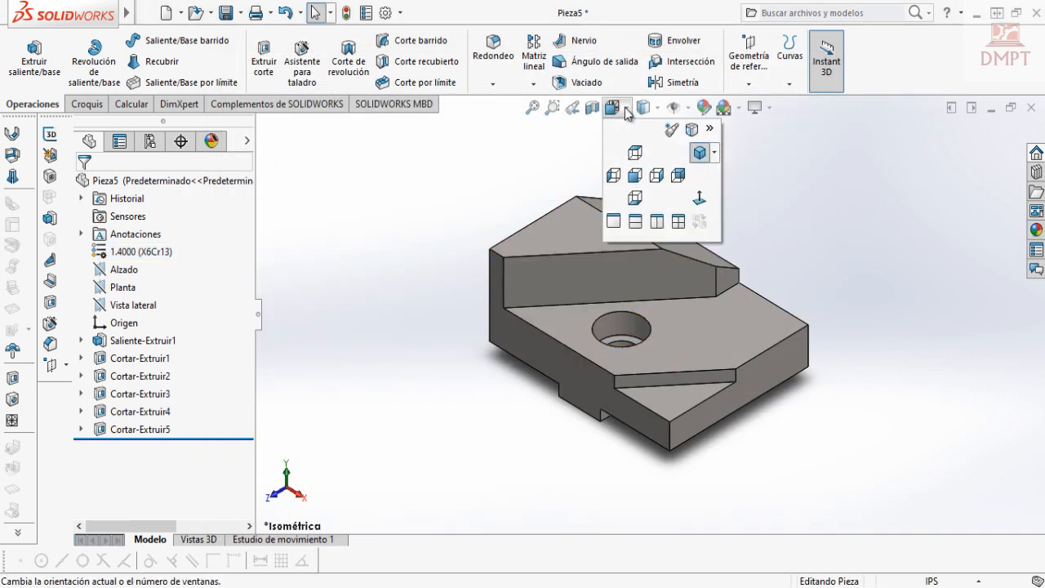
click(644, 108)
click(640, 160)
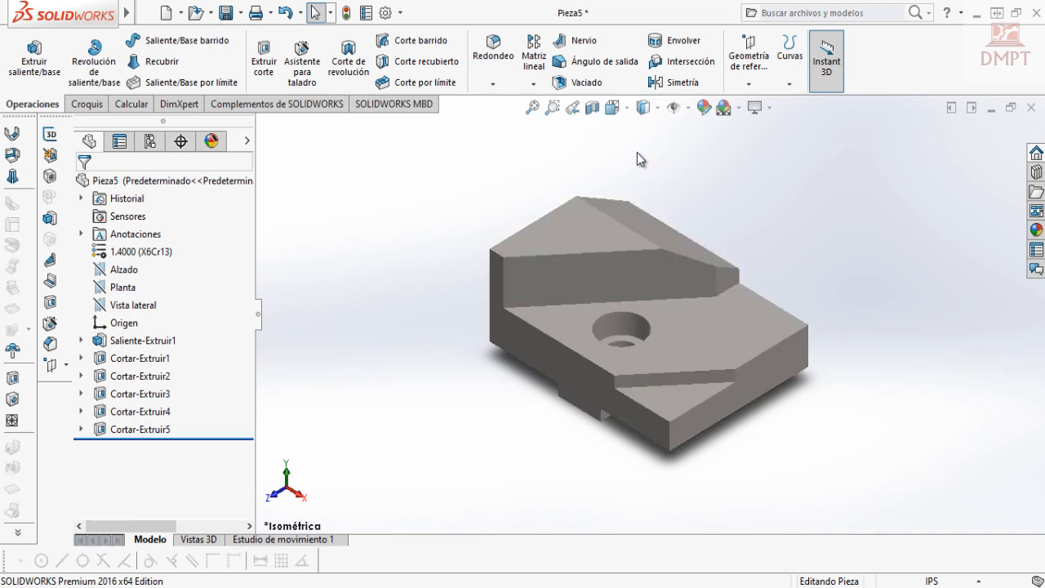
click(644, 108)
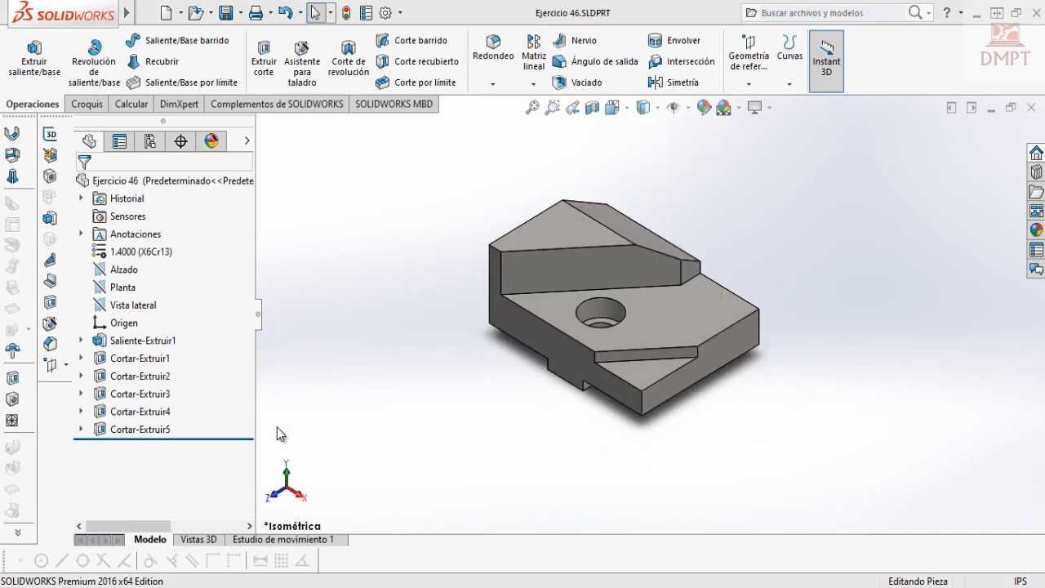
Examine the finished part from all sides, including the underside and the counterbored hole, and return to the isometric view
middle_drag(277, 427, 390, 458)
middle_drag(277, 435, 373, 458)
middle_drag(272, 447, 310, 282)
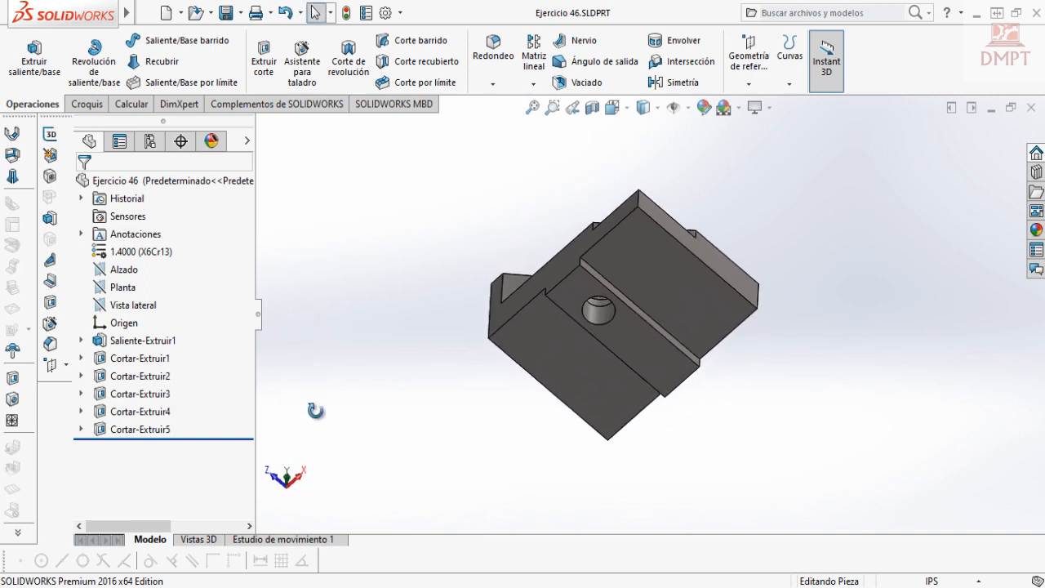
middle_drag(315, 411, 304, 235)
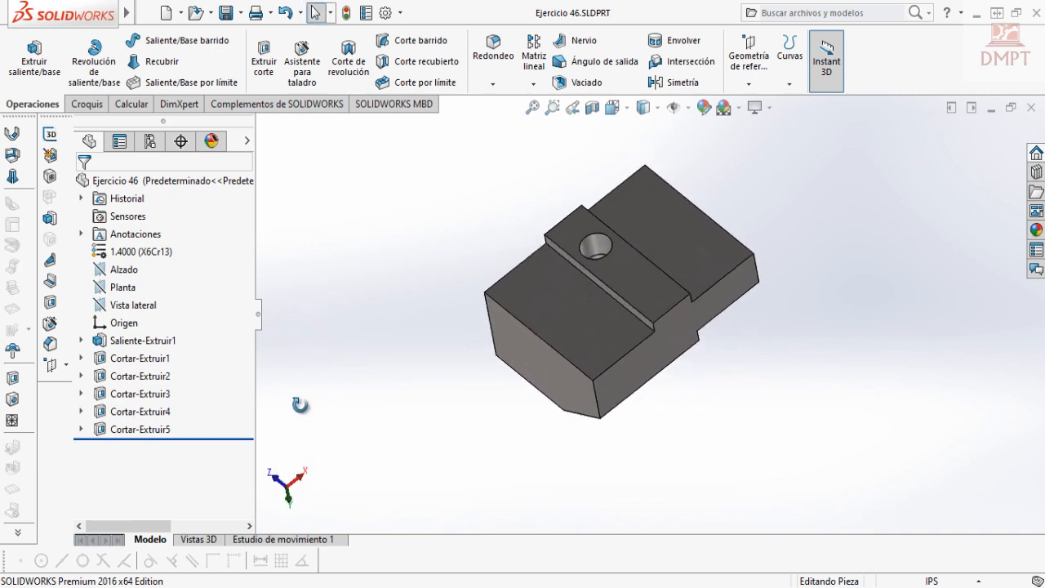
middle_drag(305, 364, 304, 309)
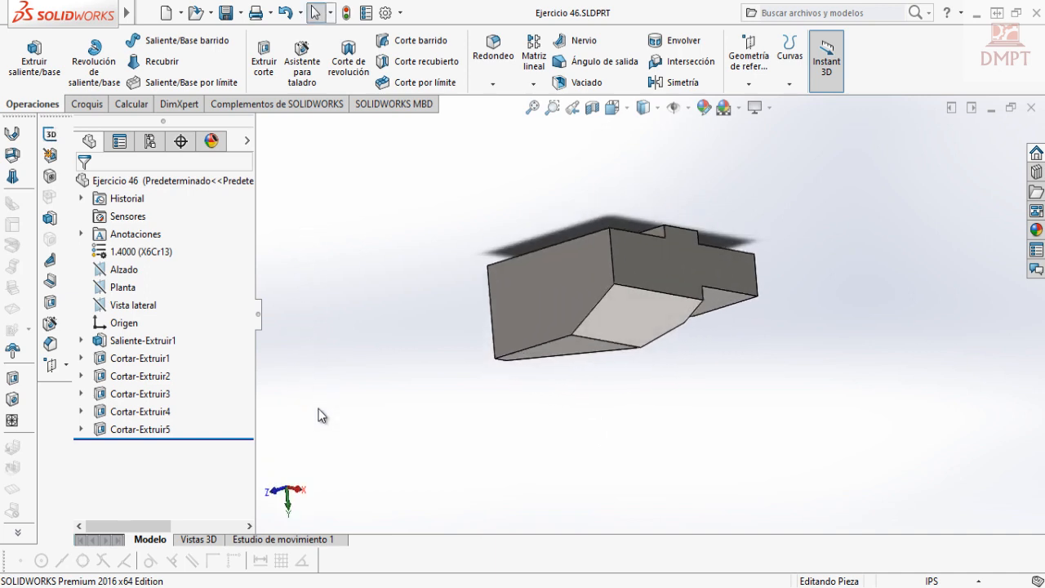
middle_drag(322, 433, 318, 226)
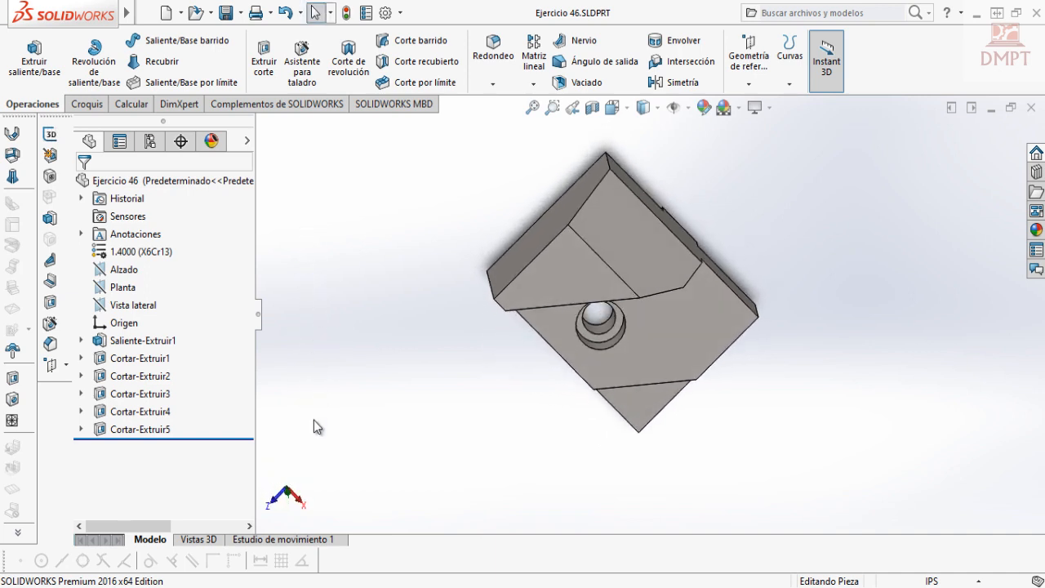
middle_drag(315, 423, 324, 298)
key(ctrl+7)
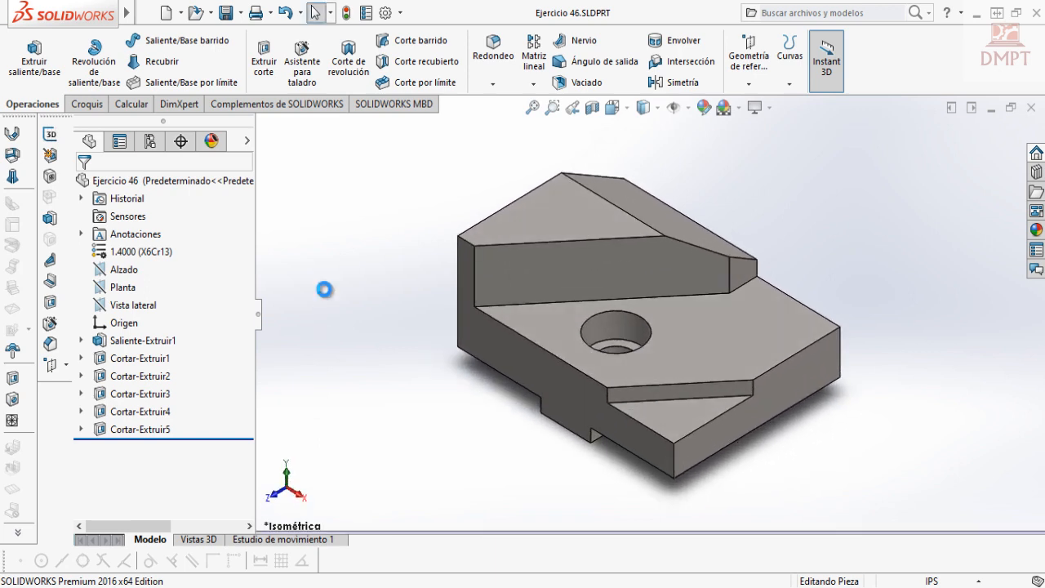